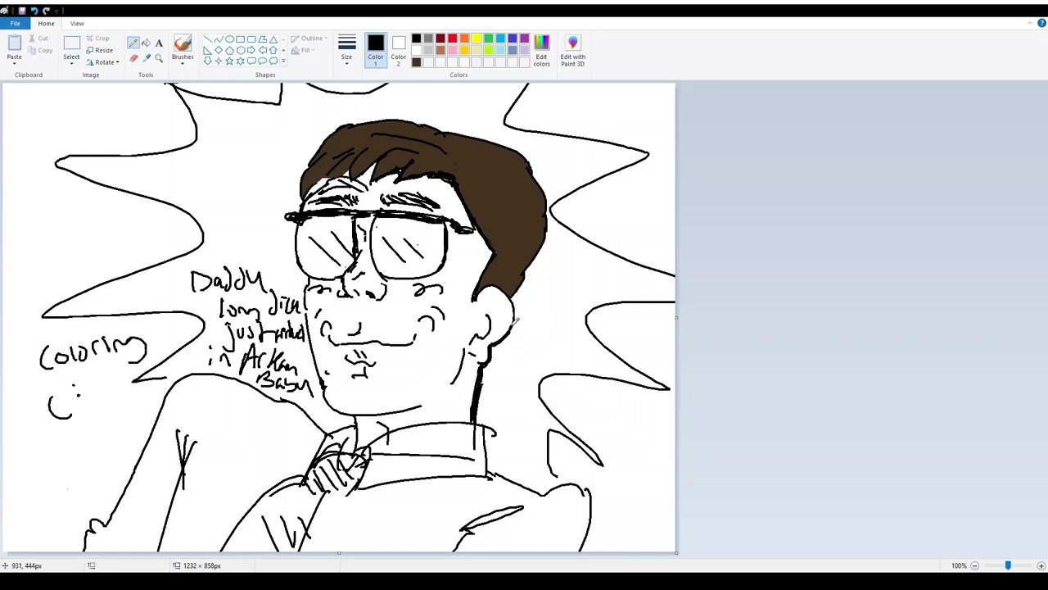
Step: Try shading the neck below the chin in black and undo the strokes
{"action": "left_click", "coordinate": [413, 124]}
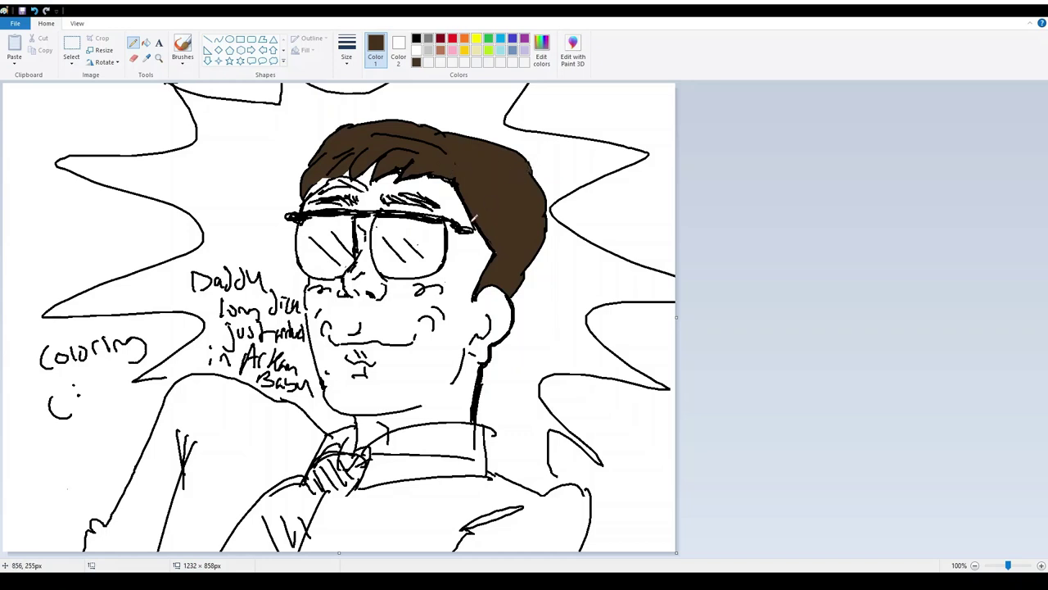
{"action": "left_click", "coordinate": [416, 39]}
{"action": "mouse_move", "coordinate": [354, 447]}
{"action": "left_mouse_down"}
{"action": "mouse_move", "coordinate": [362, 410]}
{"action": "mouse_move", "coordinate": [411, 409]}
{"action": "mouse_move", "coordinate": [441, 397]}
{"action": "mouse_move", "coordinate": [468, 364]}
{"action": "mouse_move", "coordinate": [462, 374]}
{"action": "left_mouse_up"}
{"action": "key", "text": "ctrl+z"}
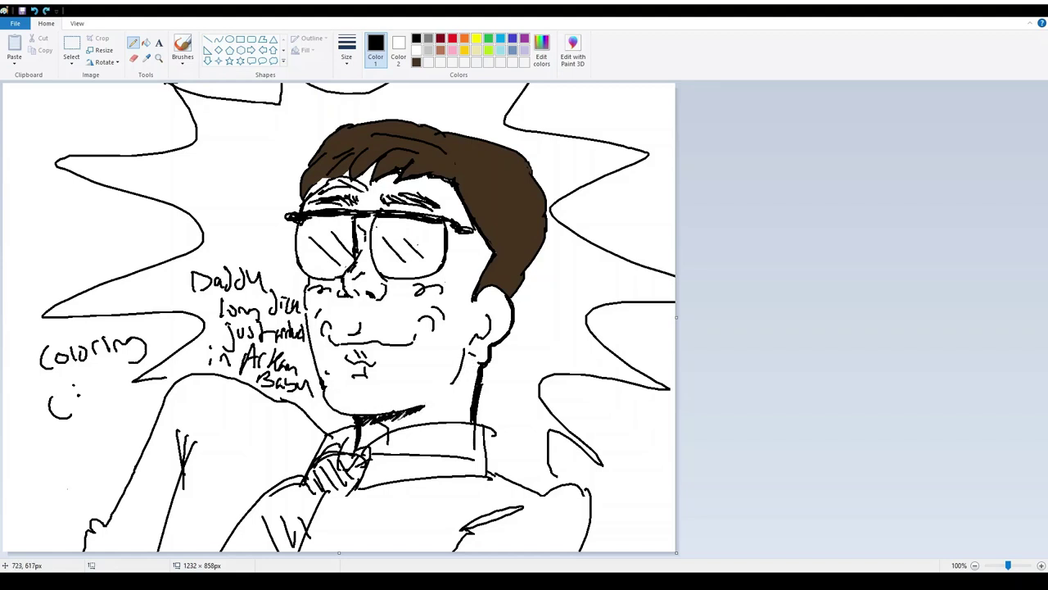
{"action": "mouse_move", "coordinate": [403, 414]}
{"action": "left_mouse_down"}
{"action": "mouse_move", "coordinate": [370, 424]}
{"action": "mouse_move", "coordinate": [393, 430]}
{"action": "left_mouse_up"}
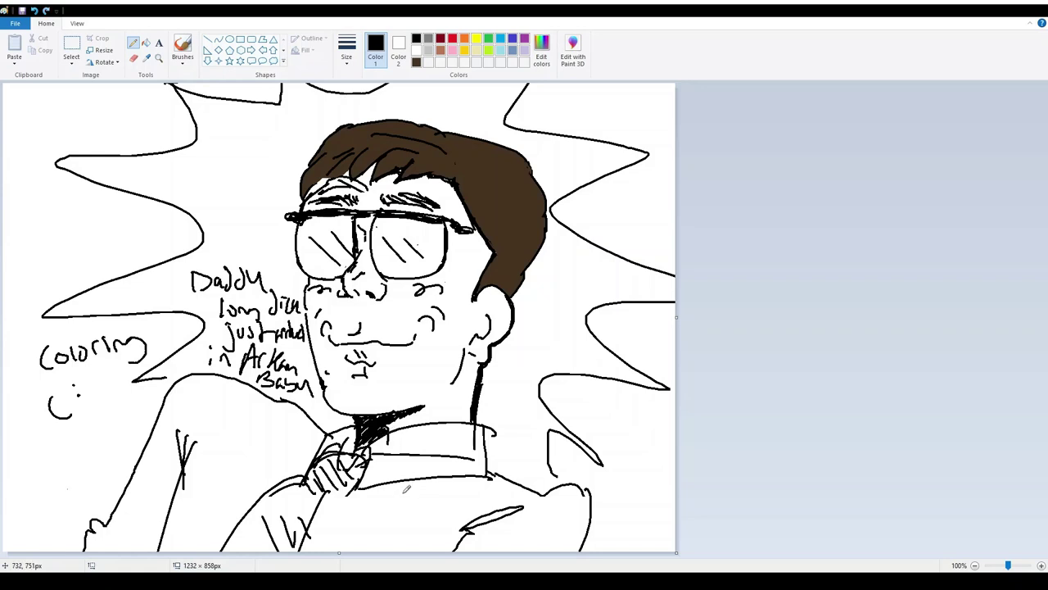
{"action": "key", "text": "ctrl+z"}
{"action": "key", "text": "ctrl+z"}
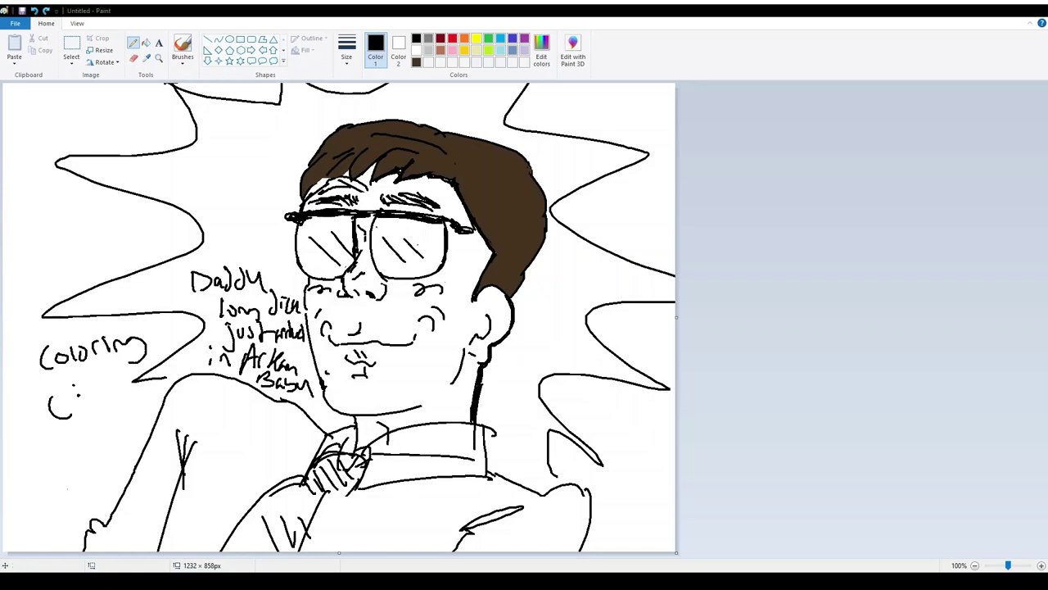
Step: Fill both lenses of the glasses with bright green
{"action": "left_click", "coordinate": [489, 39]}
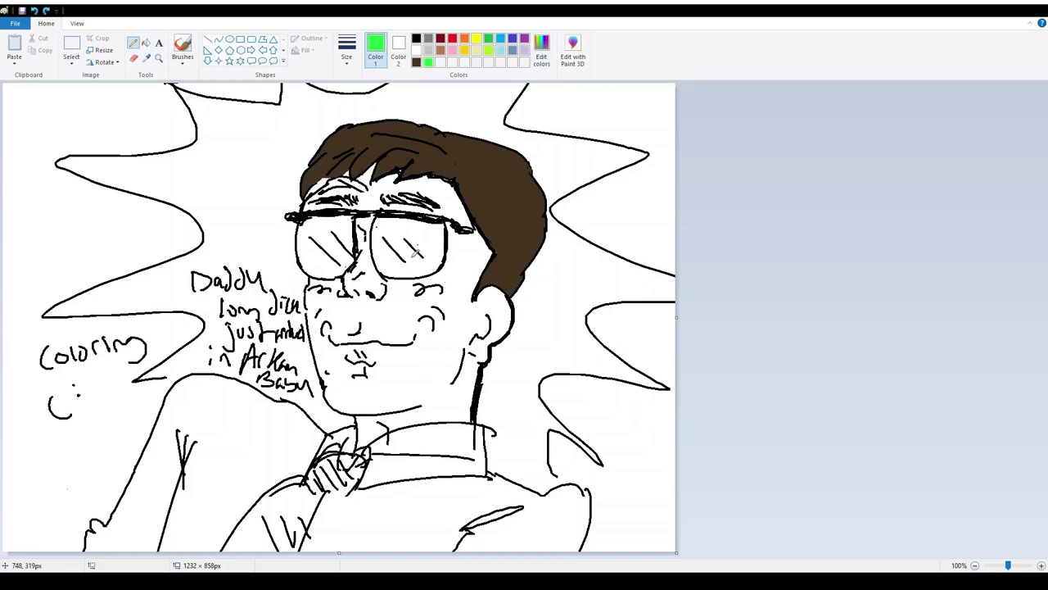
{"action": "left_click", "coordinate": [146, 42]}
{"action": "left_click", "coordinate": [334, 261]}
{"action": "left_click", "coordinate": [419, 271]}
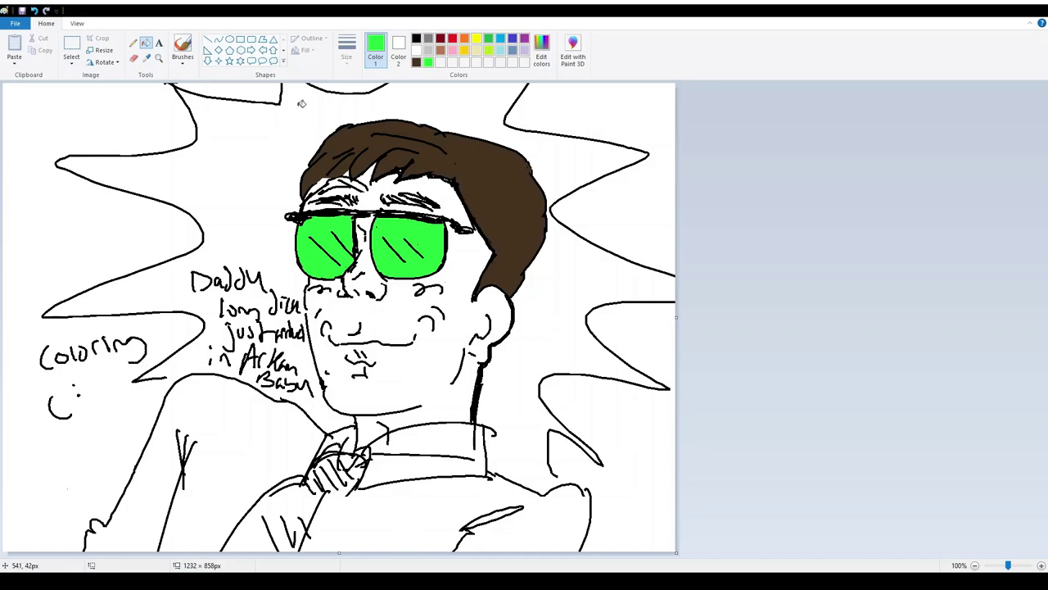
Step: Refine the hair fringe with dark brown and black pencil, and erase the stray forehead lines above the eyebrows in white
{"action": "left_click", "coordinate": [134, 43]}
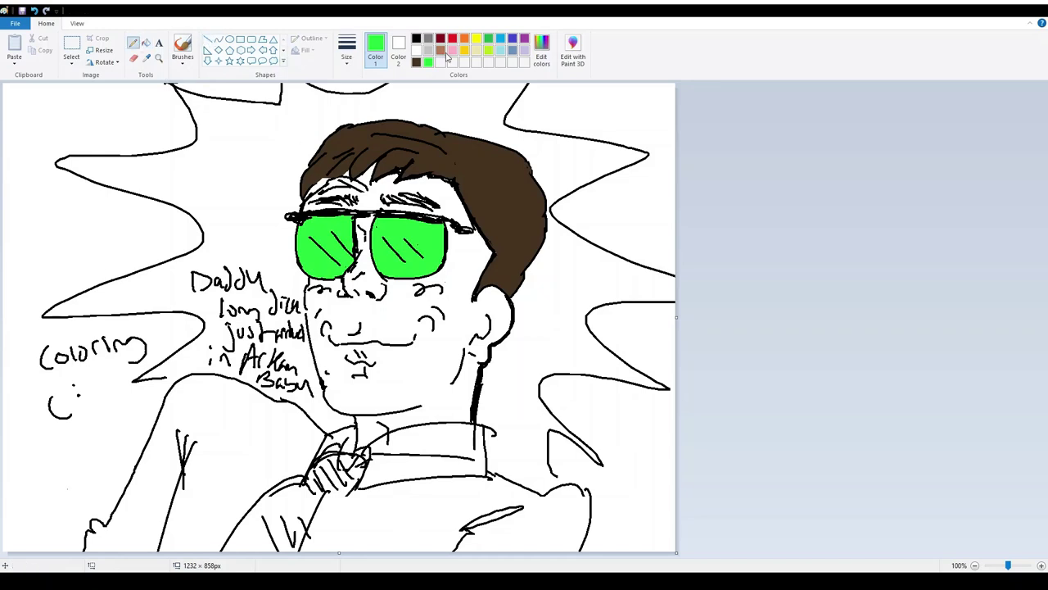
{"action": "left_click", "coordinate": [416, 62]}
{"action": "left_click_drag", "start_coordinate": [318, 181], "coordinate": [323, 179]}
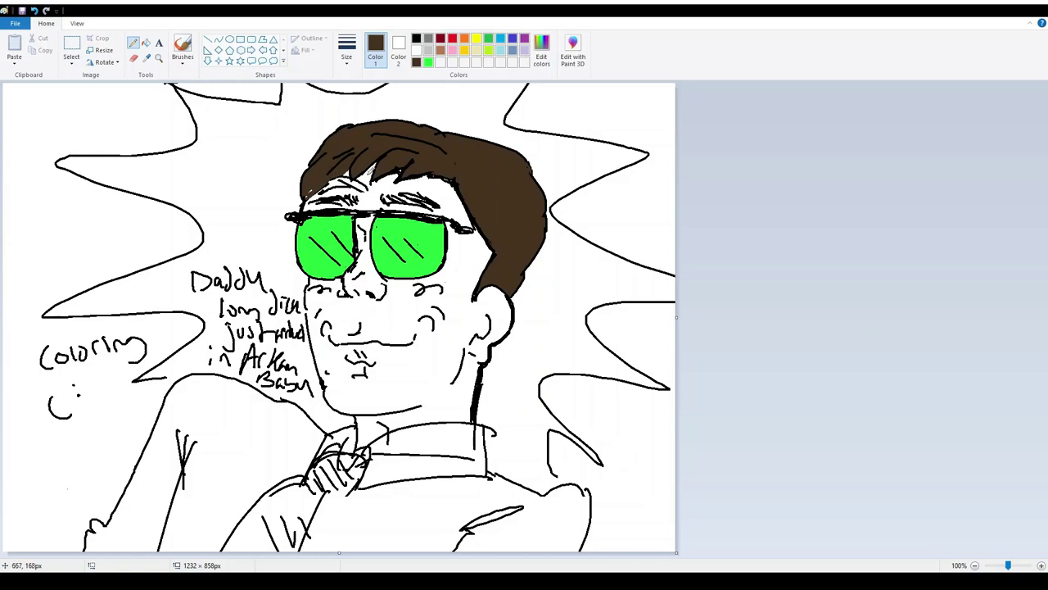
{"action": "left_click", "coordinate": [416, 52]}
{"action": "mouse_move", "coordinate": [357, 166]}
{"action": "left_mouse_down"}
{"action": "mouse_move", "coordinate": [360, 187]}
{"action": "mouse_move", "coordinate": [326, 190]}
{"action": "mouse_move", "coordinate": [350, 181]}
{"action": "mouse_move", "coordinate": [324, 174]}
{"action": "mouse_move", "coordinate": [311, 195]}
{"action": "left_mouse_up"}
{"action": "left_click", "coordinate": [416, 39]}
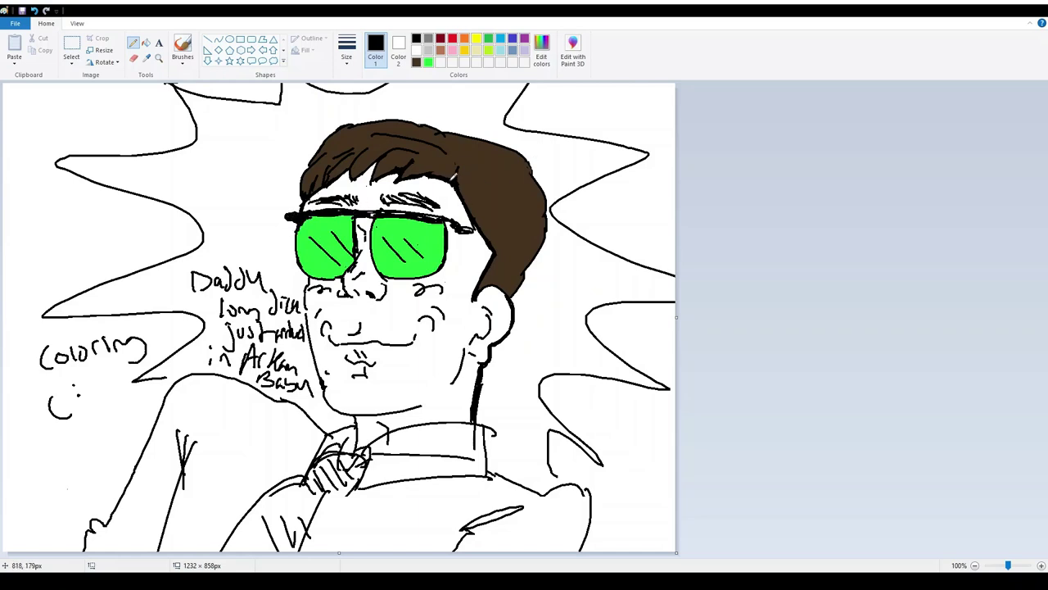
Step: Widen the canvas to 1677 px and place the copied reference photo, scaled down, in the blank area beside the drawing
{"action": "left_click_drag", "start_coordinate": [682, 321], "coordinate": [925, 328]}
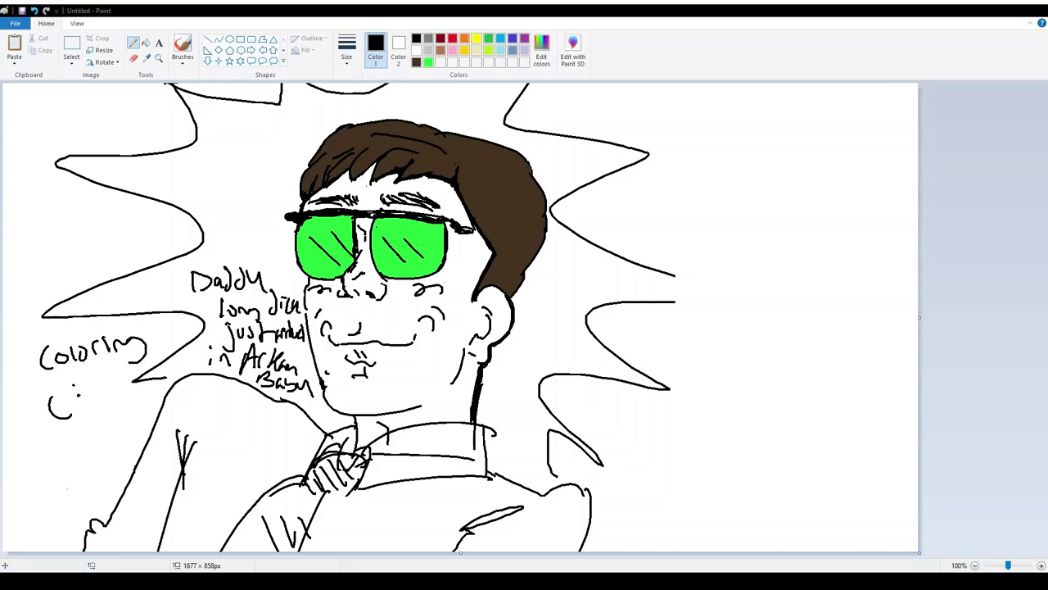
{"action": "key", "text": "ctrl+v"}
{"action": "left_click_drag", "start_coordinate": [163, 221], "coordinate": [669, 264]}
{"action": "left_click_drag", "start_coordinate": [832, 122], "coordinate": [699, 224]}
{"action": "left_click_drag", "start_coordinate": [655, 262], "coordinate": [847, 153]}
Step: Sample the face colour from the reference photo, lighten it to a peach skin tone and pencil a test patch on the chin
{"action": "left_click", "coordinate": [136, 44]}
{"action": "left_click", "coordinate": [147, 57]}
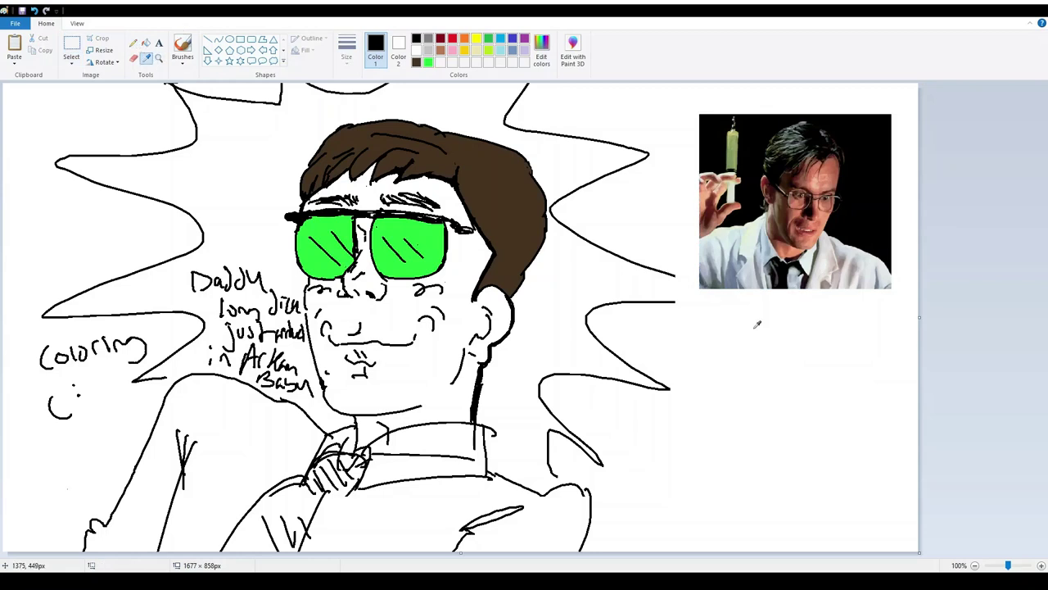
{"action": "left_click", "coordinate": [825, 218]}
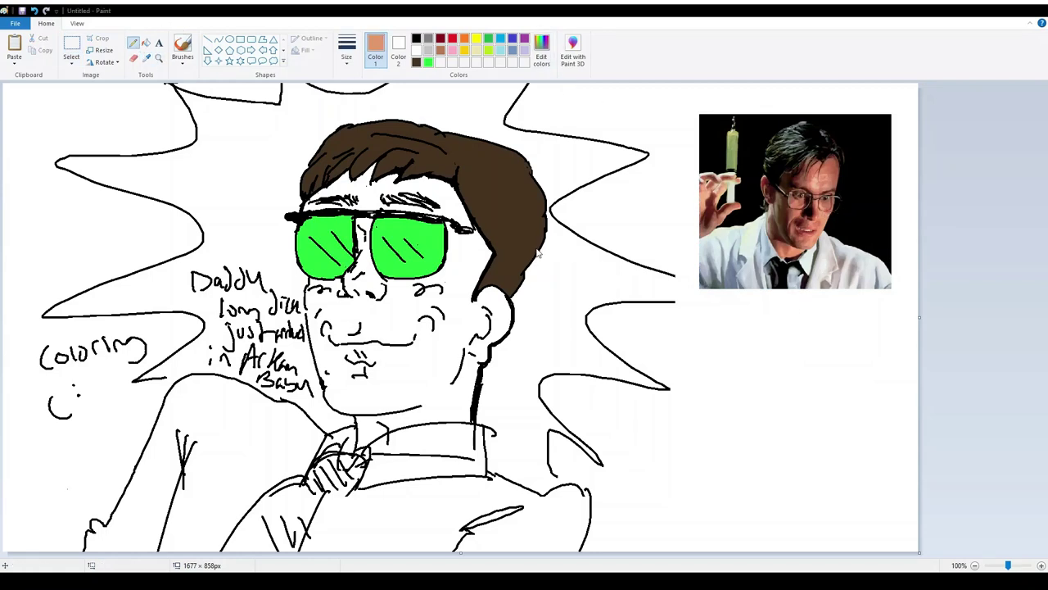
{"action": "left_click", "coordinate": [443, 372]}
{"action": "left_click_drag", "start_coordinate": [345, 392], "coordinate": [339, 383]}
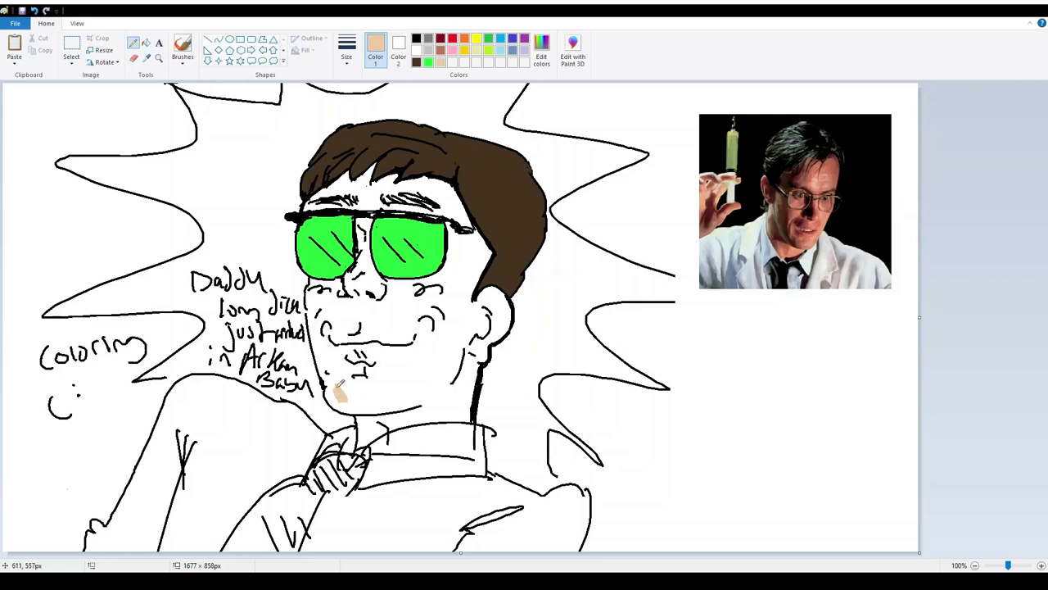
Step: Fill the face, neck and forehead with the light peach skin tone
{"action": "left_click", "coordinate": [134, 44]}
{"action": "left_click", "coordinate": [147, 45]}
{"action": "left_click", "coordinate": [425, 350]}
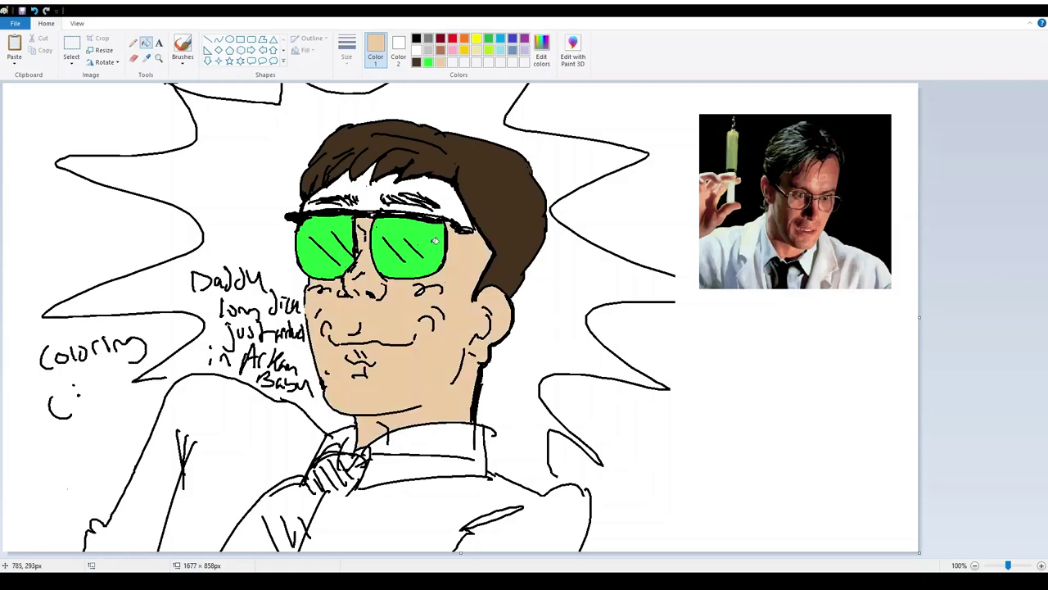
{"action": "left_click", "coordinate": [377, 188]}
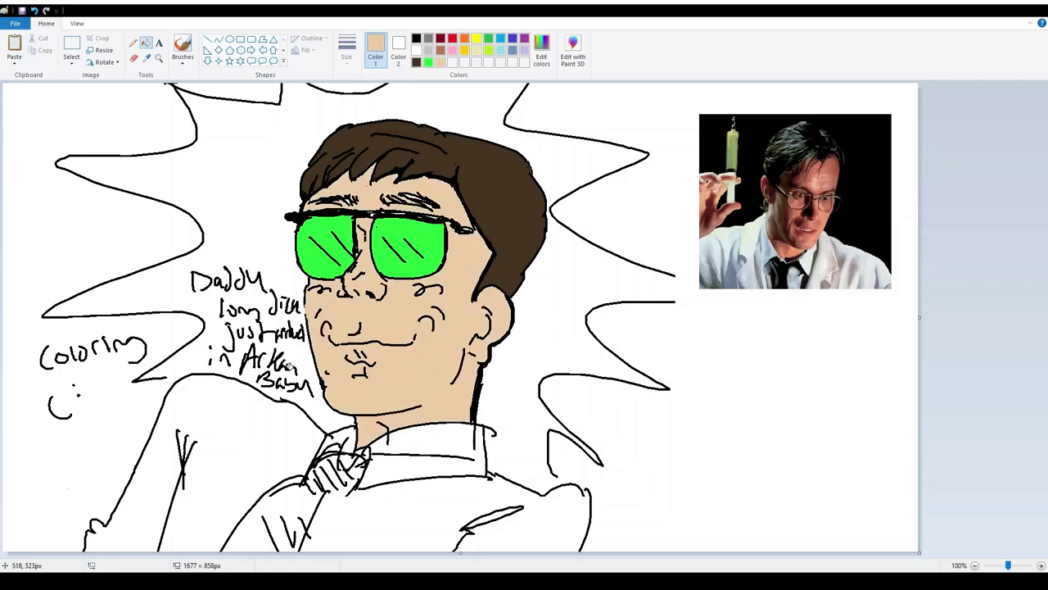
Step: Paint over the stray lines below the glasses and around the eyebrows in skin tone, and redraw the eyebrows in black
{"action": "left_click", "coordinate": [135, 44]}
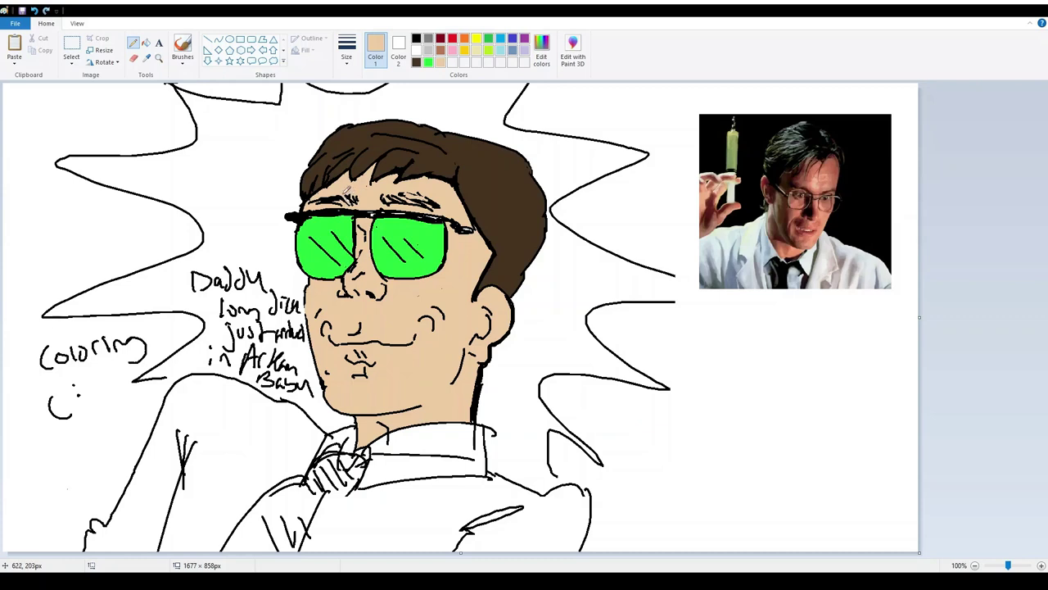
{"action": "left_click", "coordinate": [416, 38]}
{"action": "left_click_drag", "start_coordinate": [398, 196], "coordinate": [411, 202]}
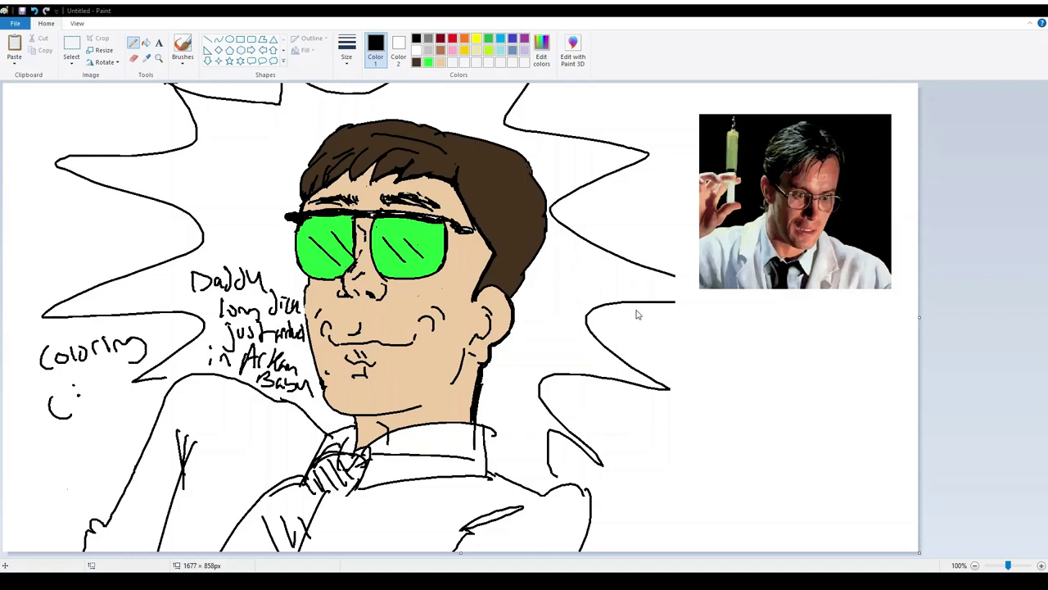
Step: Mix a very dark brown and refill the hair with it
{"action": "left_click", "coordinate": [423, 359]}
{"action": "left_click", "coordinate": [146, 42]}
{"action": "left_click", "coordinate": [506, 220]}
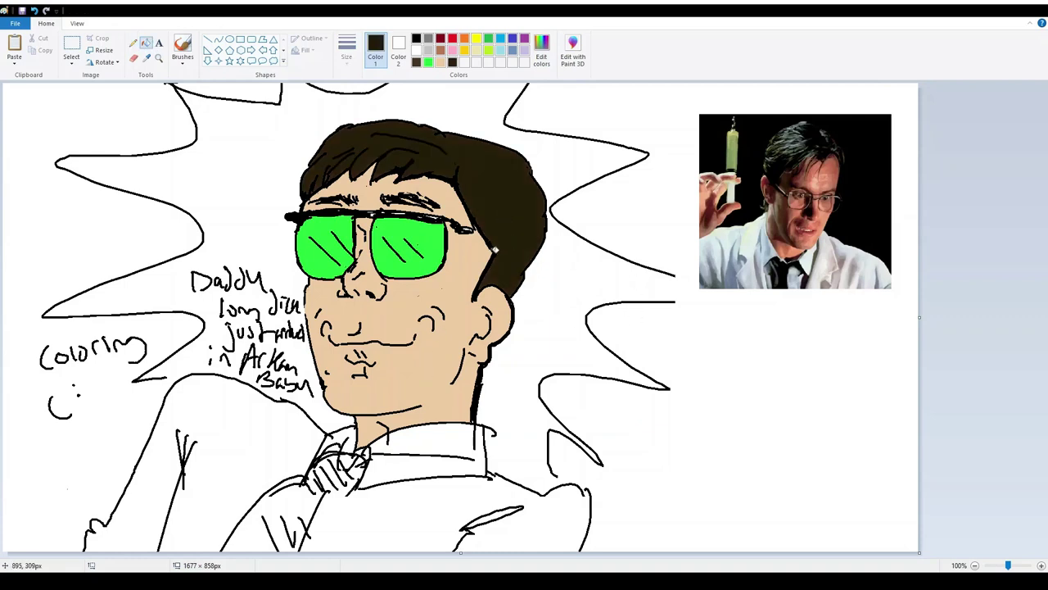
Step: Mix a pale blue-green based on light turquoise and pencil a test patch on the shirt collar
{"action": "left_click", "coordinate": [133, 43]}
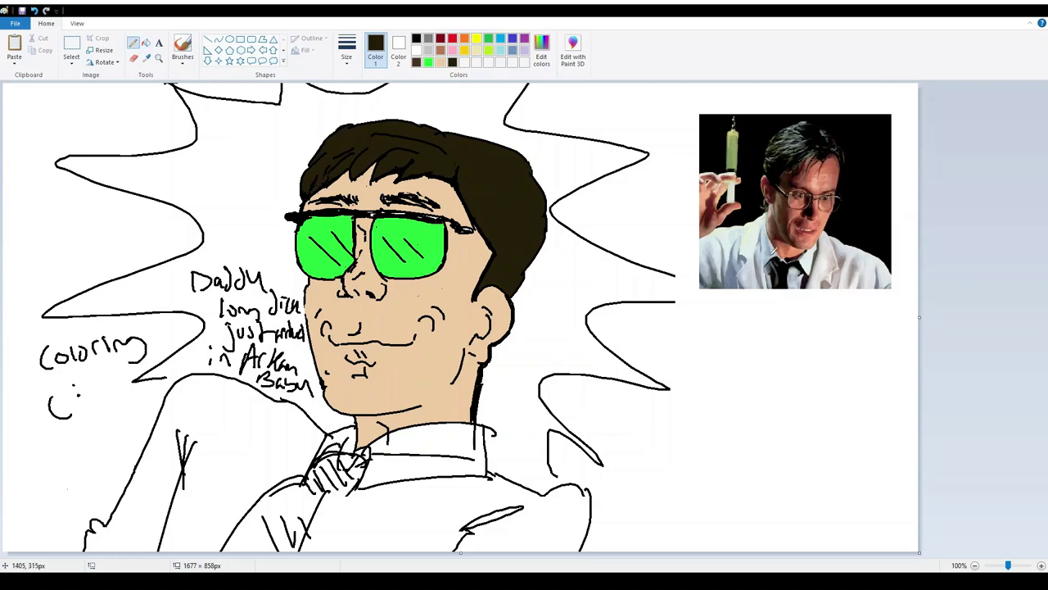
{"action": "left_click", "coordinate": [500, 50]}
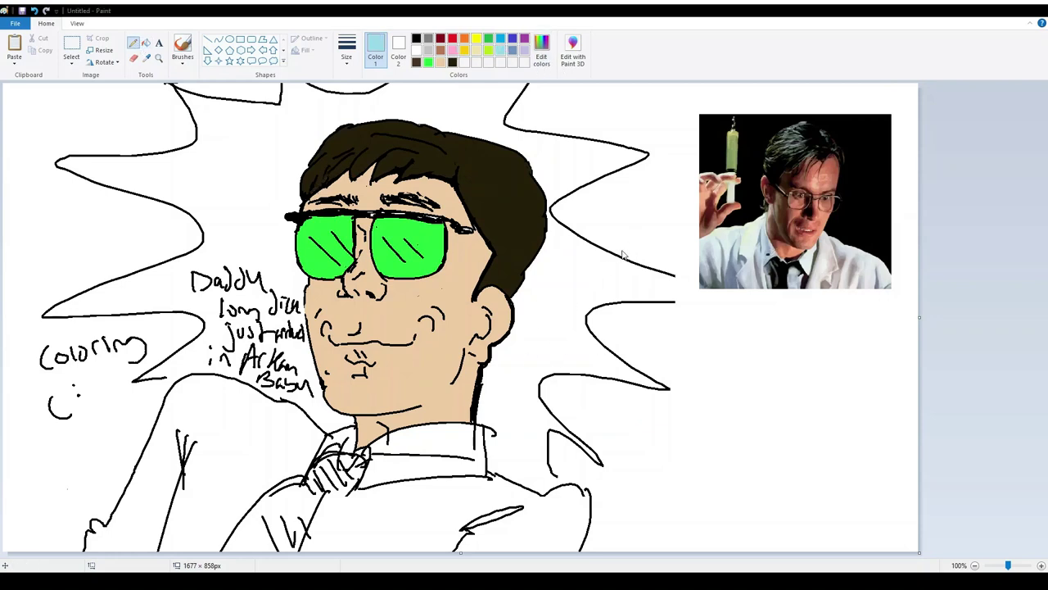
{"action": "left_click", "coordinate": [473, 368]}
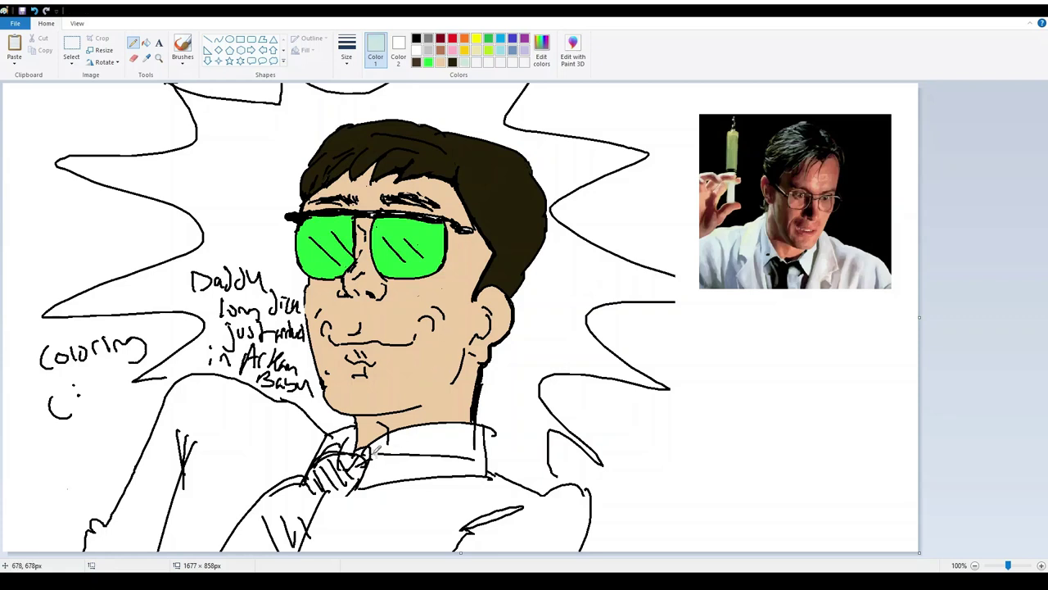
{"action": "left_click_drag", "start_coordinate": [372, 449], "coordinate": [411, 459]}
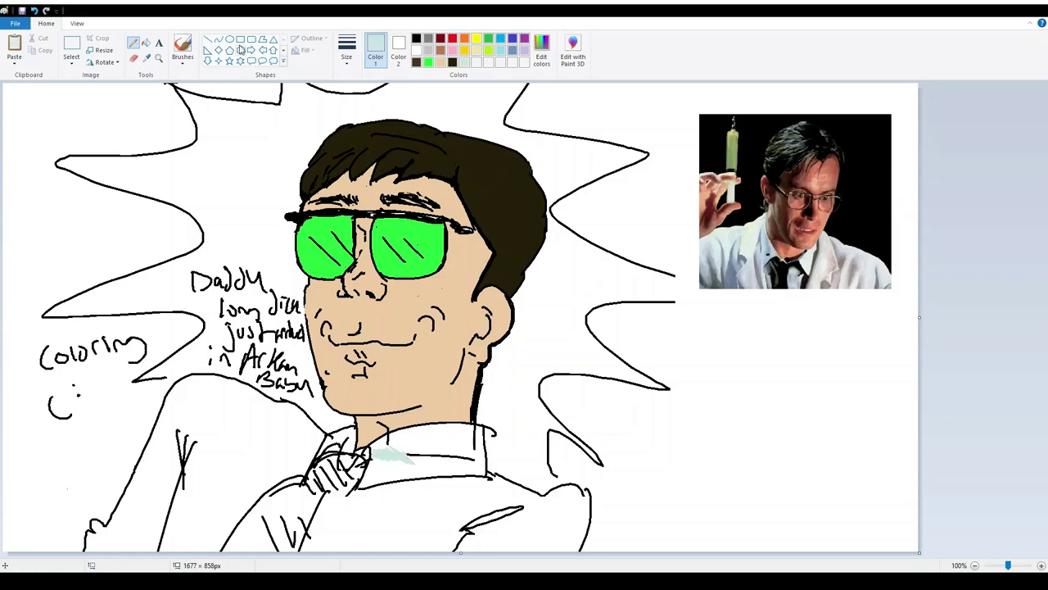
Step: Fill the raised sleeve with pale blue-green, try the same fill on the shirt front and undo that second fill
{"action": "left_click", "coordinate": [145, 43]}
{"action": "left_click", "coordinate": [249, 449]}
{"action": "left_click", "coordinate": [368, 500]}
{"action": "left_click", "coordinate": [133, 43]}
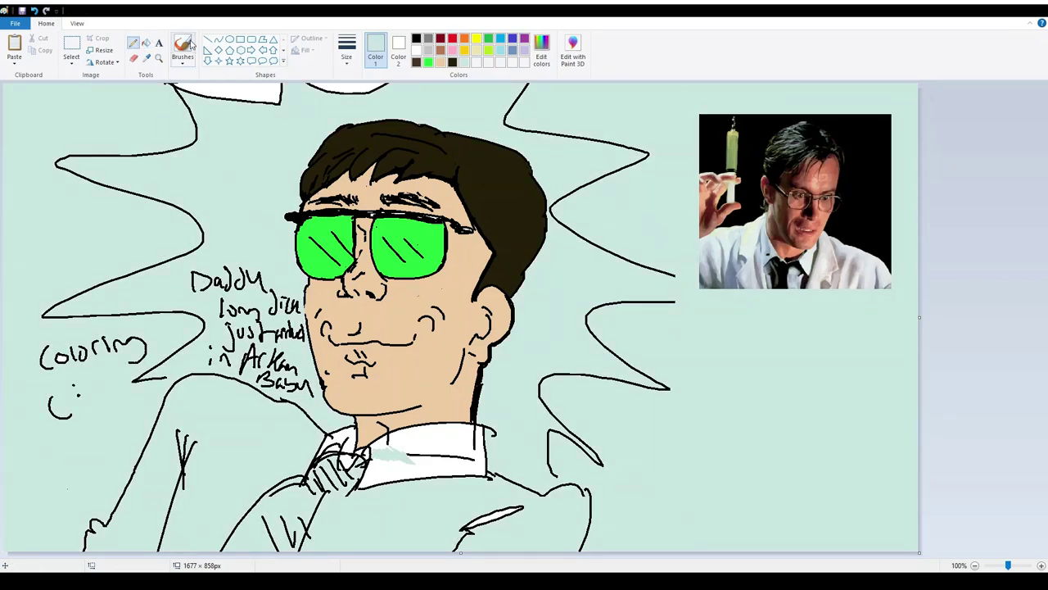
{"action": "left_click", "coordinate": [185, 47]}
{"action": "key", "text": "ctrl+z"}
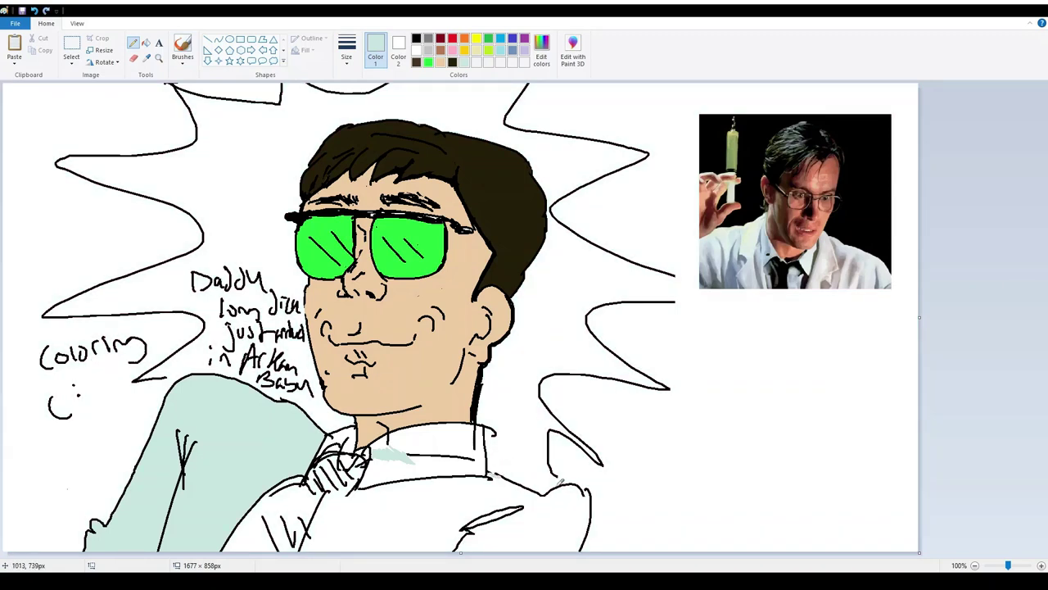
Step: Close the gap in the shoulder outline and fill the shirt front and the large collar flap with pale blue-green
{"action": "left_click_drag", "start_coordinate": [588, 493], "coordinate": [586, 488]}
{"action": "left_click", "coordinate": [145, 42]}
{"action": "left_click", "coordinate": [446, 508]}
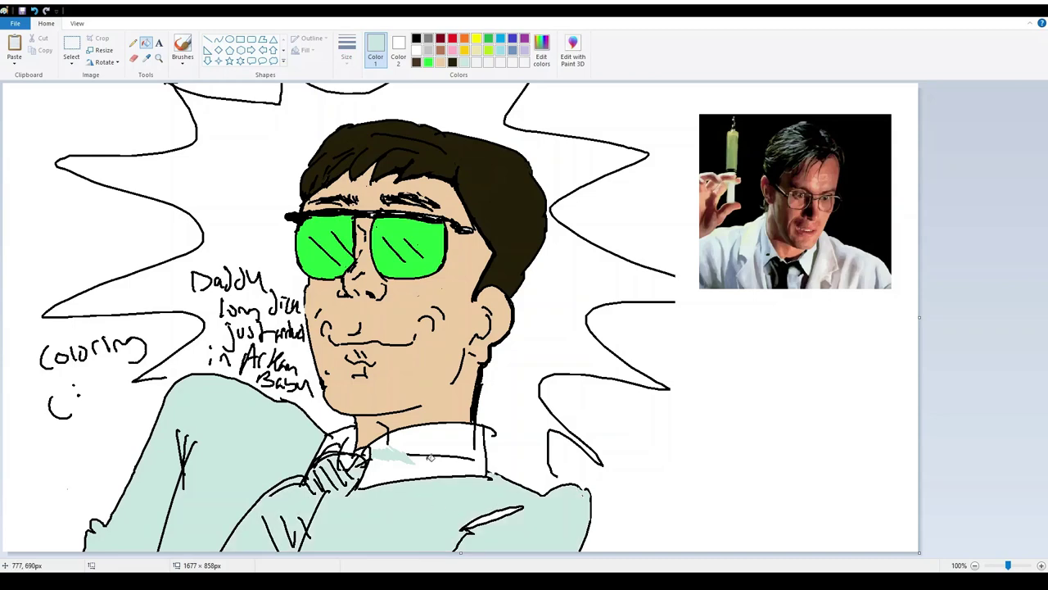
{"action": "left_click", "coordinate": [431, 456]}
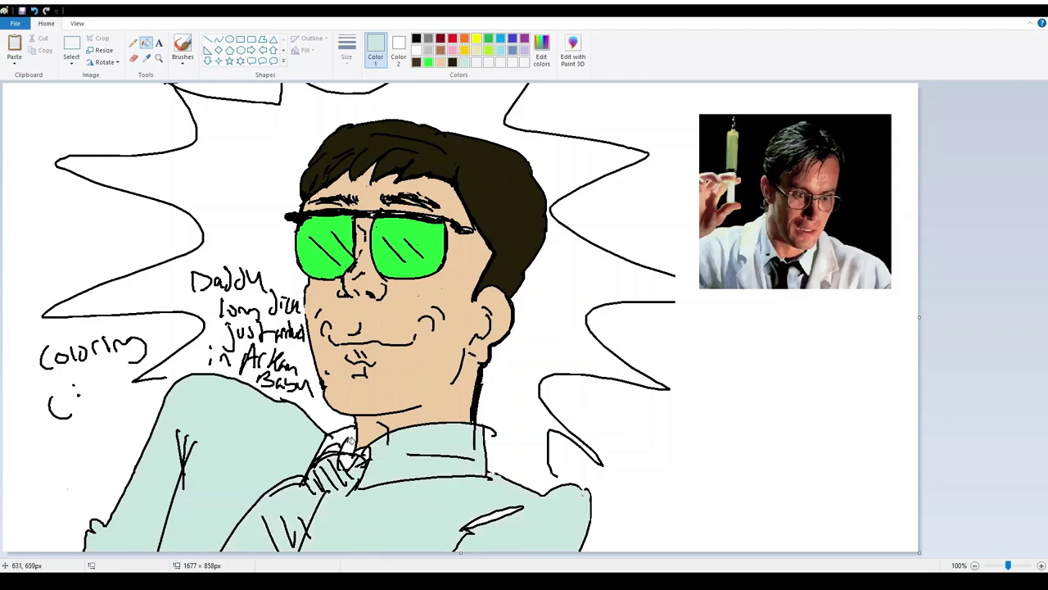
Step: Fill the small white collar areas around the tie knot with pale blue-green, undoing any fill that recolours the outlines
{"action": "left_click", "coordinate": [365, 455]}
{"action": "key", "text": "ctrl+z"}
{"action": "left_click", "coordinate": [357, 456]}
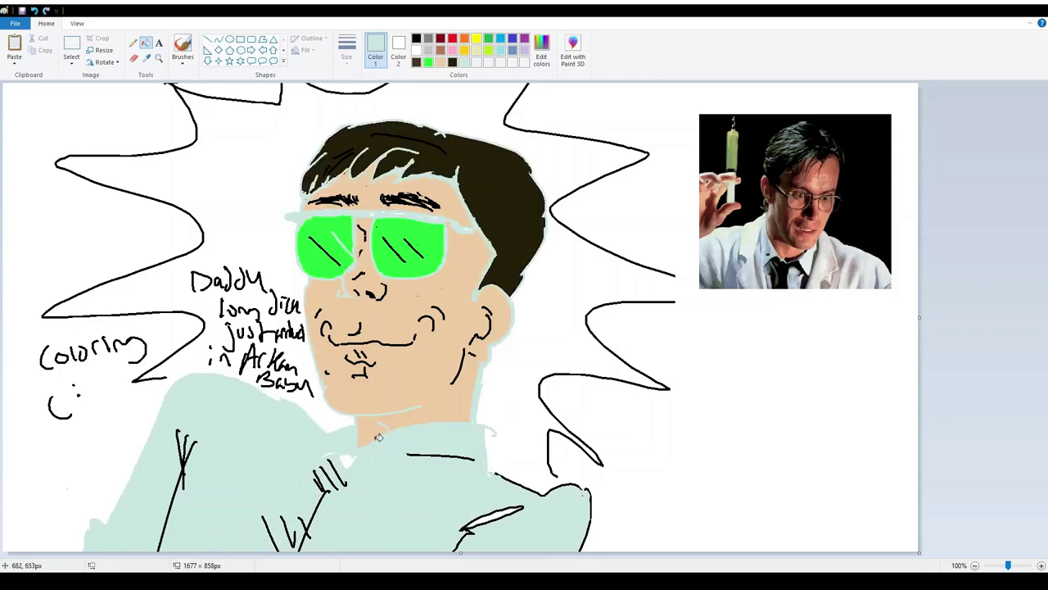
{"action": "key", "text": "ctrl+z"}
{"action": "left_click", "coordinate": [350, 460]}
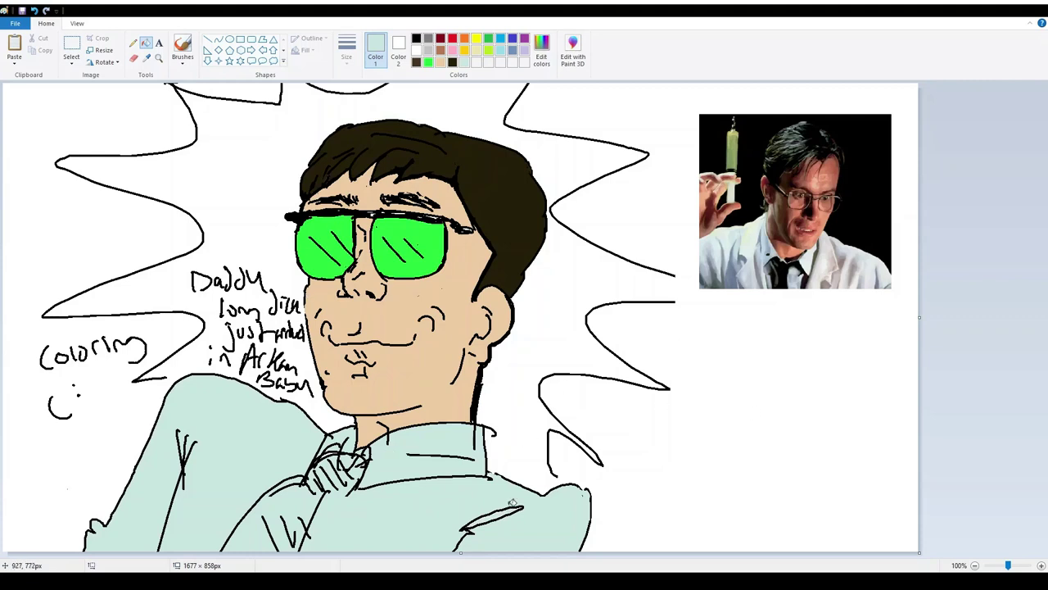
Step: Try shading the chest pocket with a slate grey sampled from the photo's lab coat, and undo the stroke
{"action": "left_click", "coordinate": [147, 57]}
{"action": "left_click", "coordinate": [730, 270]}
{"action": "left_click", "coordinate": [133, 43]}
{"action": "mouse_move", "coordinate": [447, 533]}
{"action": "left_mouse_down"}
{"action": "mouse_move", "coordinate": [454, 549]}
{"action": "mouse_move", "coordinate": [516, 505]}
{"action": "left_mouse_up"}
{"action": "key", "text": "ctrl+z"}
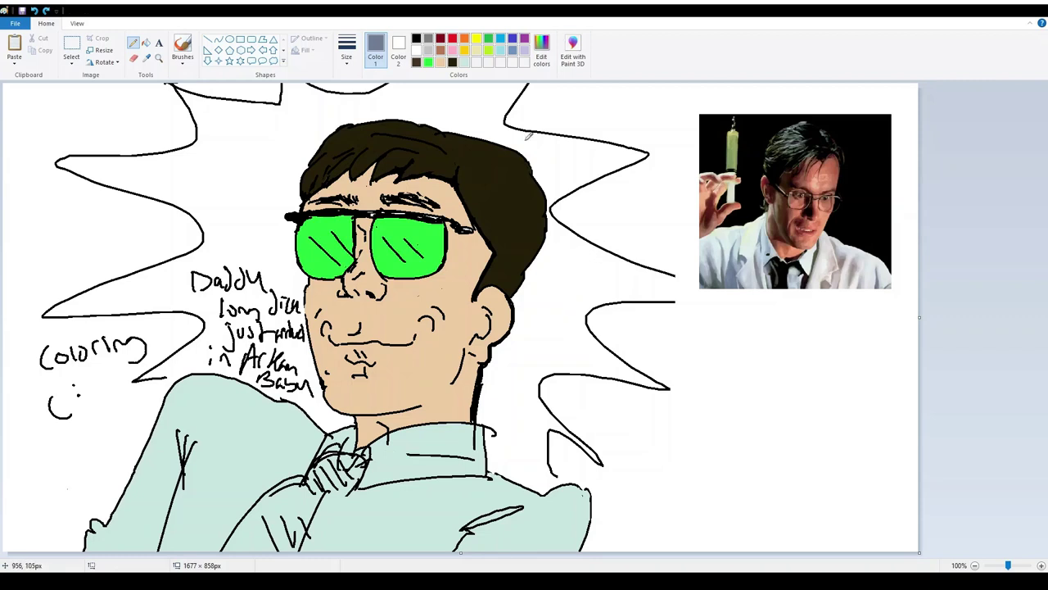
Step: Mix a dark grey-green and colour in the tie knot with the pencil
{"action": "left_click", "coordinate": [512, 38]}
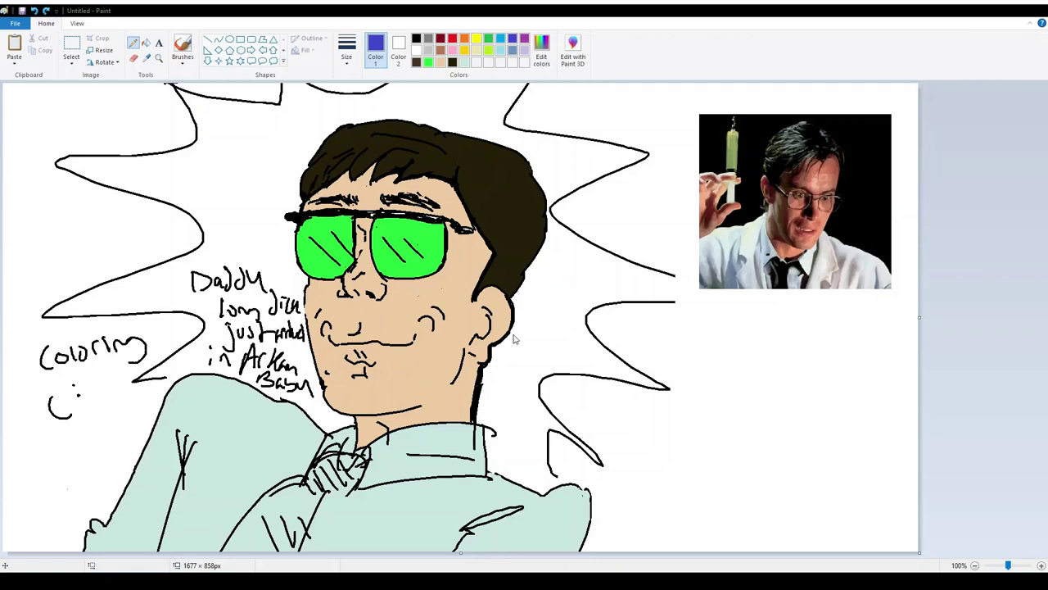
{"action": "left_click", "coordinate": [425, 365]}
{"action": "mouse_move", "coordinate": [311, 491]}
{"action": "left_mouse_down"}
{"action": "mouse_move", "coordinate": [340, 454]}
{"action": "mouse_move", "coordinate": [327, 450]}
{"action": "mouse_move", "coordinate": [361, 459]}
{"action": "mouse_move", "coordinate": [328, 488]}
{"action": "mouse_move", "coordinate": [364, 459]}
{"action": "mouse_move", "coordinate": [319, 495]}
{"action": "mouse_move", "coordinate": [310, 491]}
{"action": "mouse_move", "coordinate": [324, 482]}
{"action": "mouse_move", "coordinate": [318, 469]}
{"action": "left_mouse_up"}
Step: Paint the rest of the tie below the knot solid dark green with a brush, working at 200% zoom
{"action": "left_click", "coordinate": [183, 45]}
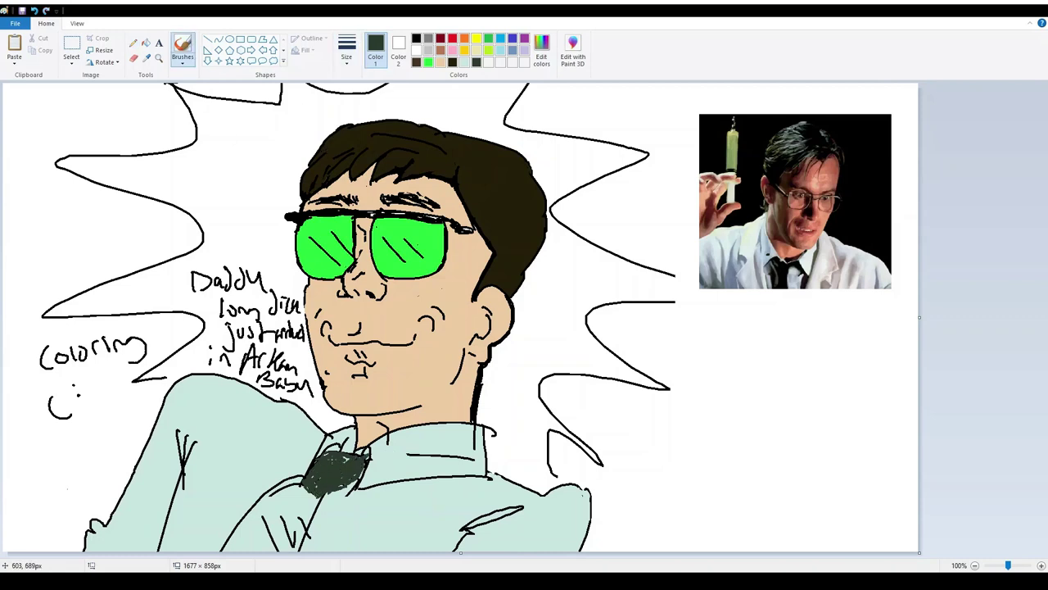
{"action": "left_click", "coordinate": [318, 395]}
{"action": "left_click", "coordinate": [1040, 565]}
{"action": "scroll", "coordinate": [1046, 235], "scroll_direction": "down", "scroll_amount": 1}
{"action": "left_click_drag", "start_coordinate": [1046, 235], "coordinate": [1046, 440]}
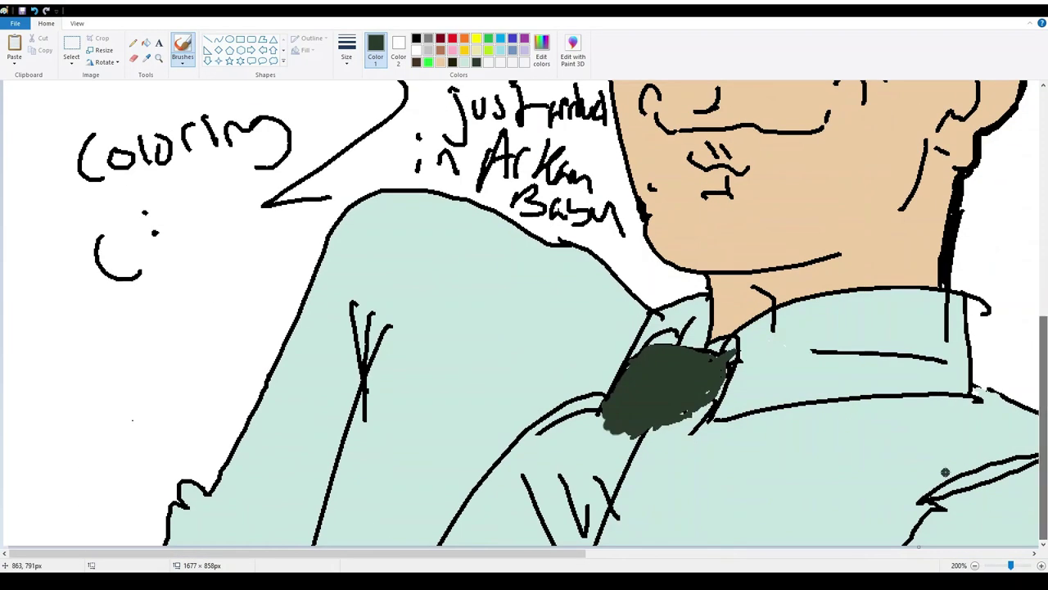
{"action": "mouse_move", "coordinate": [629, 430]}
{"action": "left_mouse_down"}
{"action": "mouse_move", "coordinate": [547, 532]}
{"action": "mouse_move", "coordinate": [598, 536]}
{"action": "mouse_move", "coordinate": [561, 534]}
{"action": "left_mouse_up"}
{"action": "left_click_drag", "start_coordinate": [606, 402], "coordinate": [521, 453]}
{"action": "left_click_drag", "start_coordinate": [570, 405], "coordinate": [491, 475]}
{"action": "mouse_move", "coordinate": [442, 540]}
{"action": "left_mouse_down"}
{"action": "mouse_move", "coordinate": [572, 426]}
{"action": "mouse_move", "coordinate": [471, 549]}
{"action": "mouse_move", "coordinate": [556, 508]}
{"action": "mouse_move", "coordinate": [498, 544]}
{"action": "left_mouse_up"}
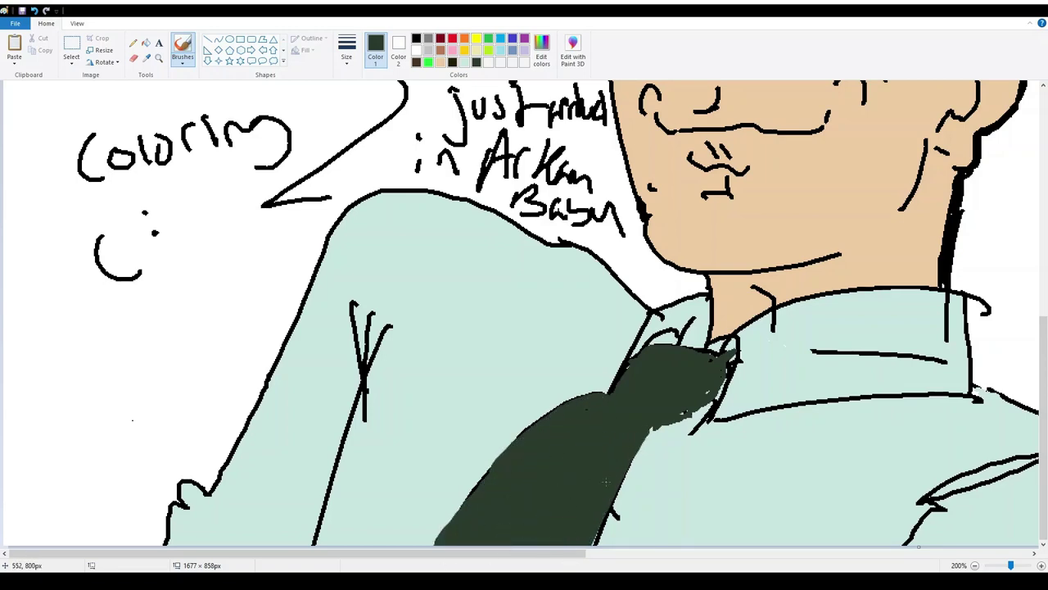
{"action": "left_click_drag", "start_coordinate": [606, 483], "coordinate": [639, 418]}
Step: Paint over the stray lines inside the collar with the shirt's pale blue-green, and erase the line sticking out past the collar's back edge
{"action": "right_click", "coordinate": [779, 364]}
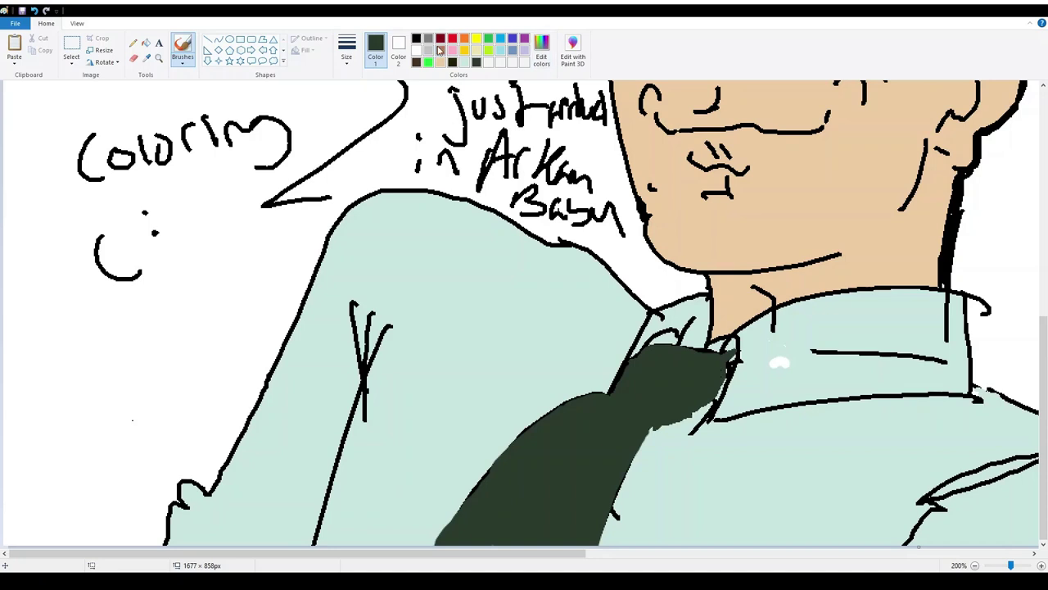
{"action": "left_click", "coordinate": [147, 59]}
{"action": "left_click", "coordinate": [864, 380]}
{"action": "left_click", "coordinate": [133, 43]}
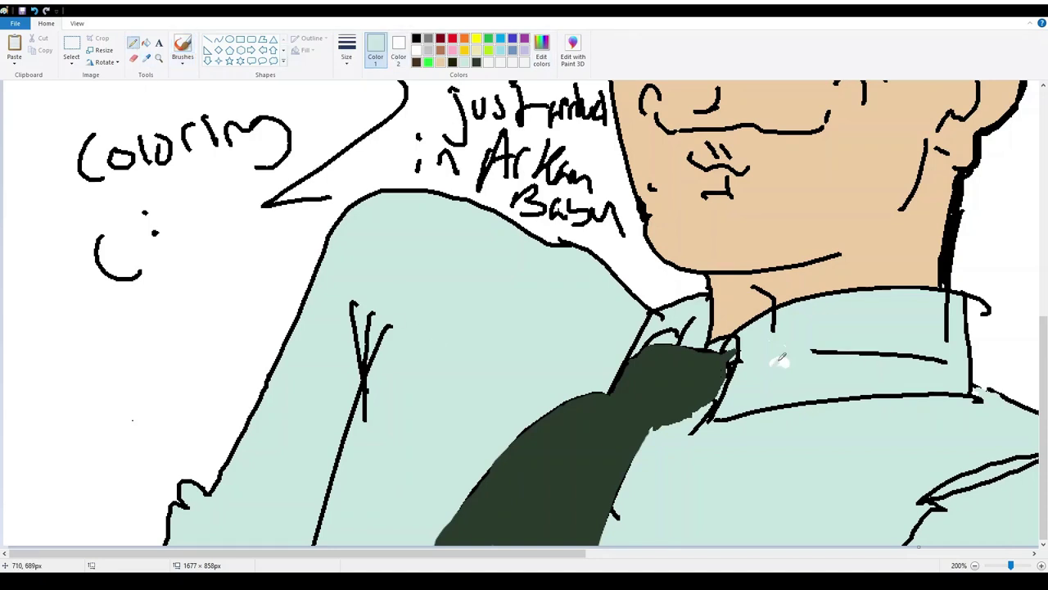
{"action": "mouse_move", "coordinate": [778, 360]}
{"action": "left_mouse_down"}
{"action": "mouse_move", "coordinate": [793, 351]}
{"action": "mouse_move", "coordinate": [778, 305]}
{"action": "left_mouse_up"}
{"action": "mouse_move", "coordinate": [813, 353]}
{"action": "left_mouse_down"}
{"action": "mouse_move", "coordinate": [868, 342]}
{"action": "mouse_move", "coordinate": [797, 347]}
{"action": "mouse_move", "coordinate": [946, 360]}
{"action": "left_mouse_up"}
{"action": "left_click_drag", "start_coordinate": [540, 553], "coordinate": [652, 553]}
{"action": "mouse_move", "coordinate": [740, 290]}
{"action": "left_mouse_down"}
{"action": "mouse_move", "coordinate": [747, 341]}
{"action": "mouse_move", "coordinate": [712, 358]}
{"action": "mouse_move", "coordinate": [745, 362]}
{"action": "mouse_move", "coordinate": [770, 393]}
{"action": "left_mouse_up"}
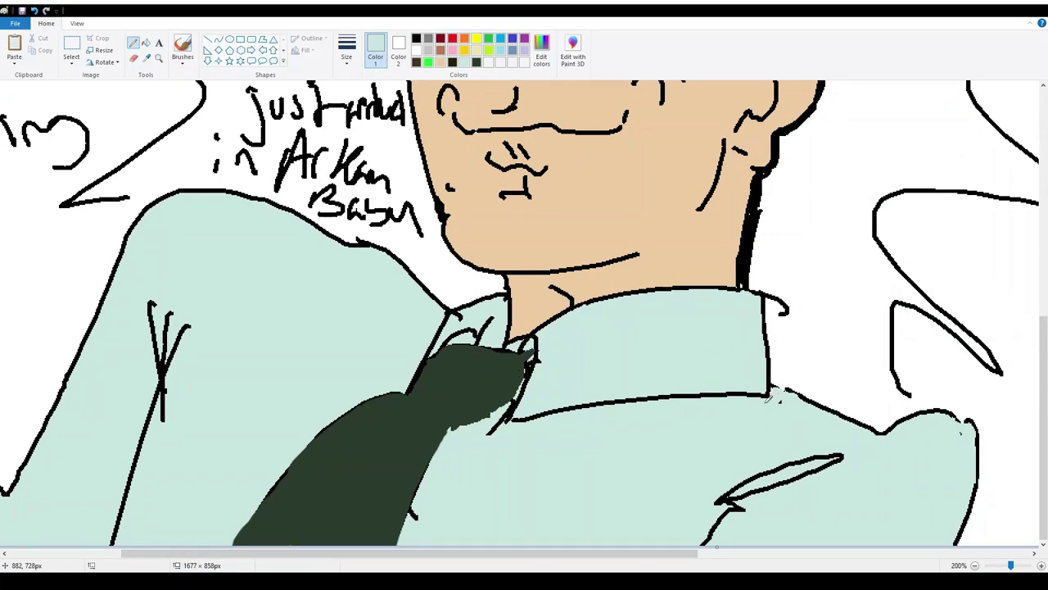
{"action": "left_click", "coordinate": [134, 58]}
{"action": "left_click_drag", "start_coordinate": [791, 301], "coordinate": [786, 311]}
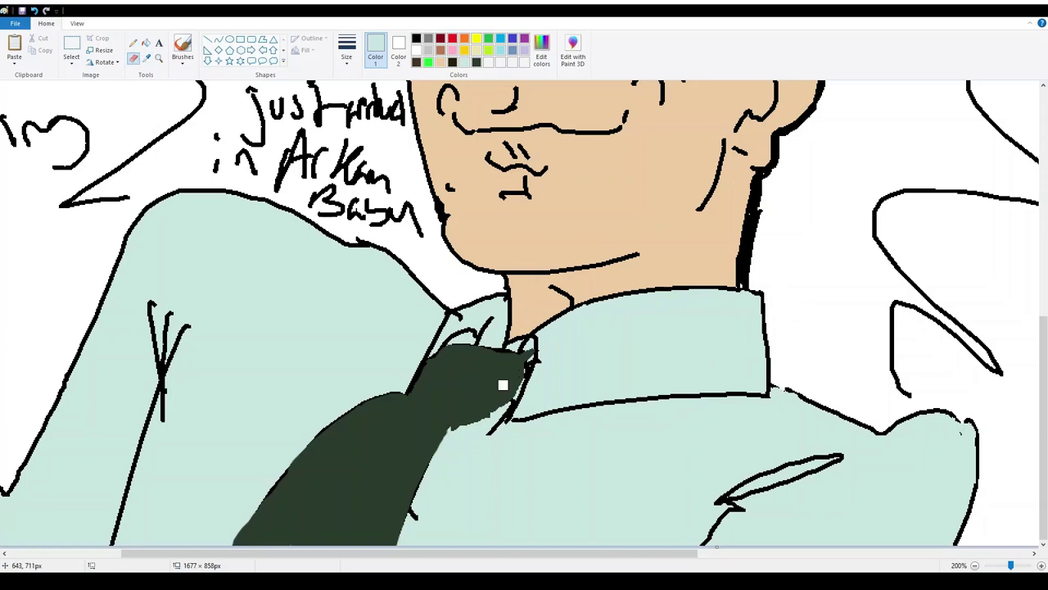
Step: Redraw the shoulder outline beside the collar in black, undoing stray strokes, and outline the tie knot with a fold line inside
{"action": "left_click", "coordinate": [146, 42]}
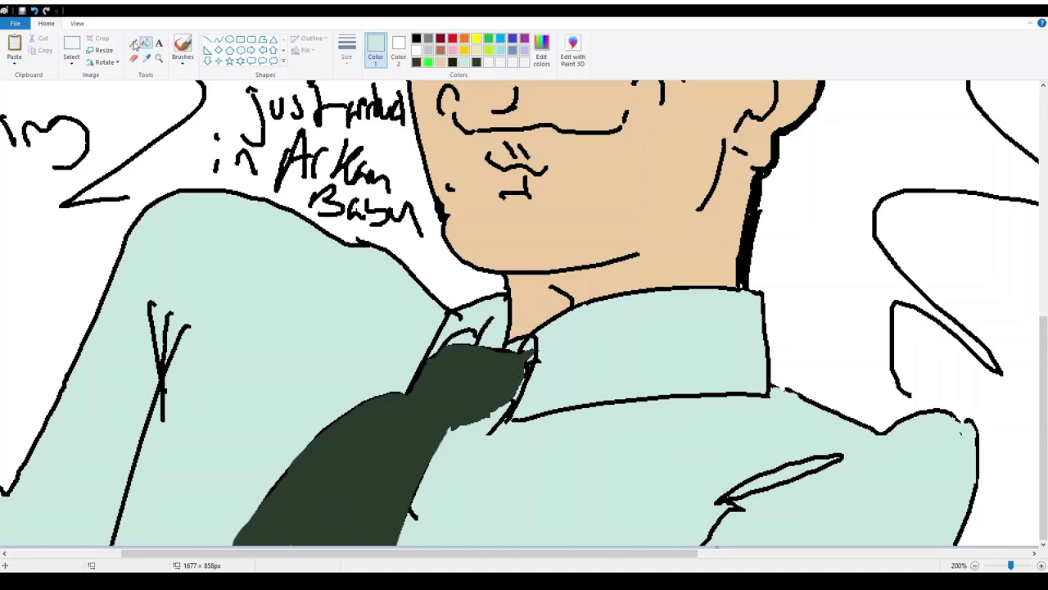
{"action": "left_click", "coordinate": [416, 38]}
{"action": "left_click", "coordinate": [134, 42]}
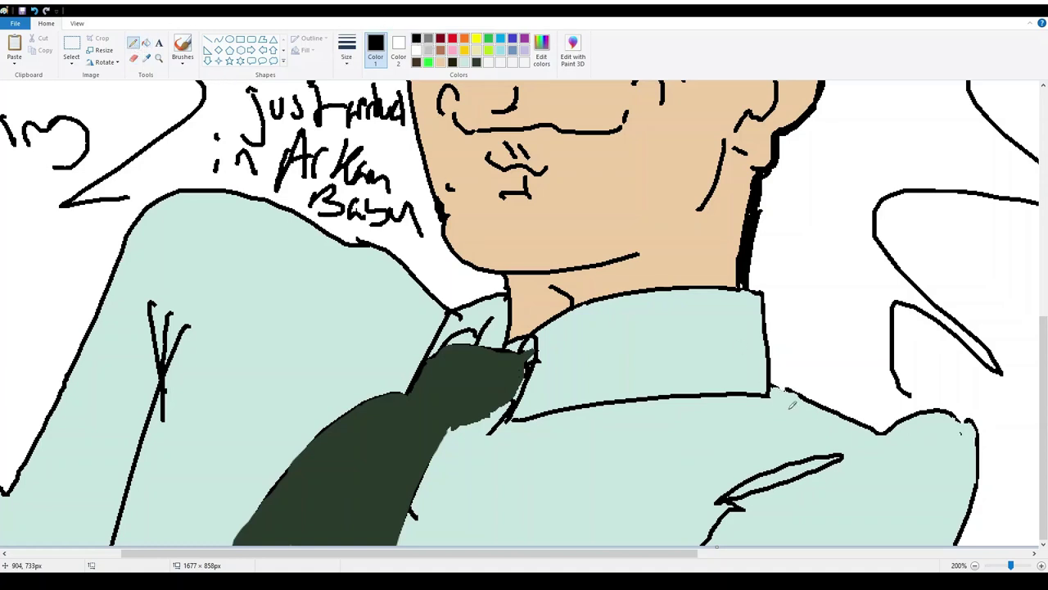
{"action": "mouse_move", "coordinate": [771, 383]}
{"action": "left_mouse_down"}
{"action": "mouse_move", "coordinate": [876, 430]}
{"action": "mouse_move", "coordinate": [933, 411]}
{"action": "mouse_move", "coordinate": [971, 419]}
{"action": "mouse_move", "coordinate": [963, 498]}
{"action": "left_mouse_up"}
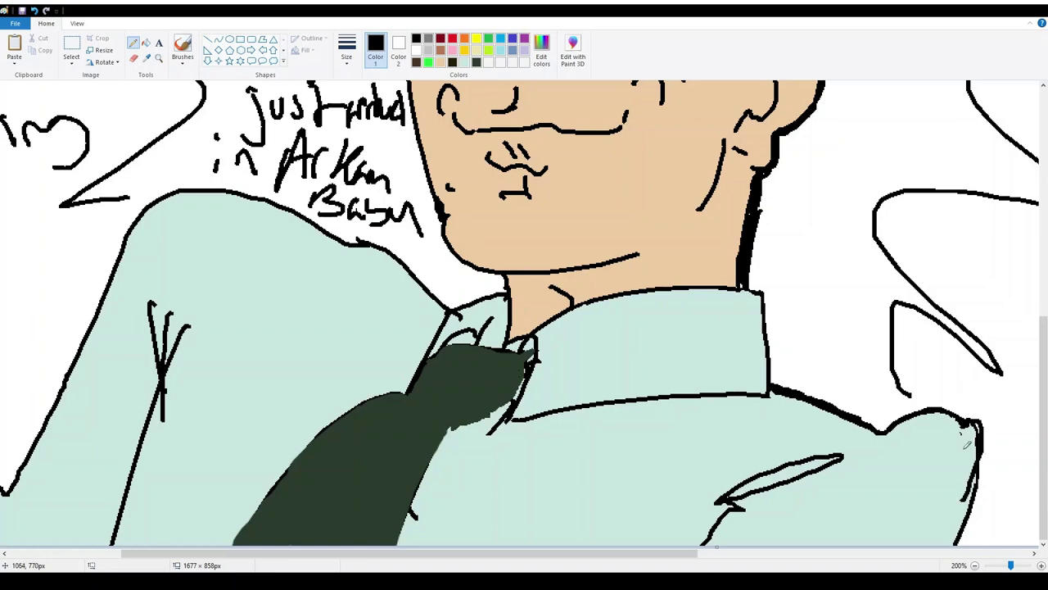
{"action": "key", "text": "ctrl+z"}
{"action": "mouse_move", "coordinate": [971, 423]}
{"action": "left_mouse_down"}
{"action": "mouse_move", "coordinate": [976, 495]}
{"action": "mouse_move", "coordinate": [951, 545]}
{"action": "left_mouse_up"}
{"action": "key", "text": "ctrl+z"}
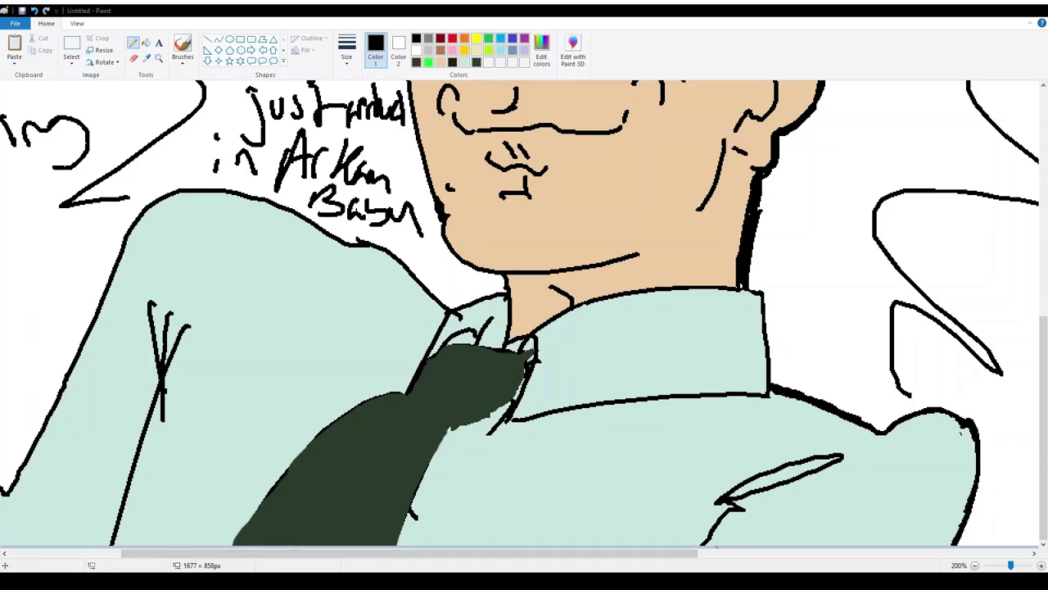
{"action": "mouse_move", "coordinate": [429, 350]}
{"action": "left_mouse_down"}
{"action": "mouse_move", "coordinate": [501, 342]}
{"action": "mouse_move", "coordinate": [487, 339]}
{"action": "mouse_move", "coordinate": [529, 360]}
{"action": "mouse_move", "coordinate": [532, 344]}
{"action": "mouse_move", "coordinate": [520, 384]}
{"action": "mouse_move", "coordinate": [444, 427]}
{"action": "mouse_move", "coordinate": [402, 392]}
{"action": "left_mouse_up"}
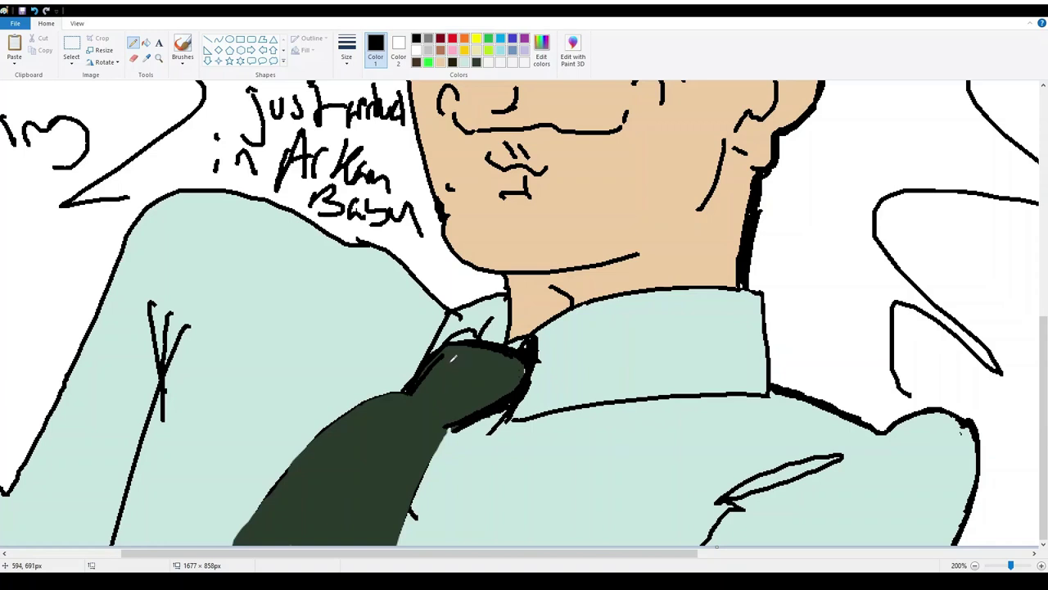
{"action": "left_click_drag", "start_coordinate": [451, 346], "coordinate": [435, 407]}
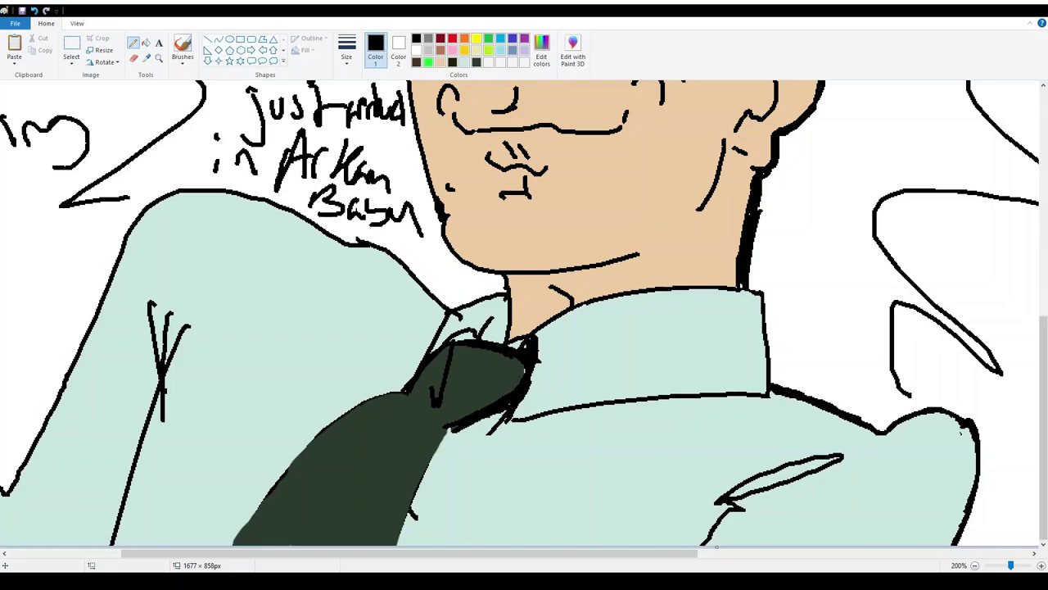
Step: Paste the album cover image, shrink it, and place it below the reference photo
{"action": "left_click", "coordinate": [975, 565]}
{"action": "left_click", "coordinate": [975, 565]}
{"action": "left_click", "coordinate": [975, 565]}
{"action": "left_click", "coordinate": [1040, 565]}
{"action": "left_click", "coordinate": [1041, 565]}
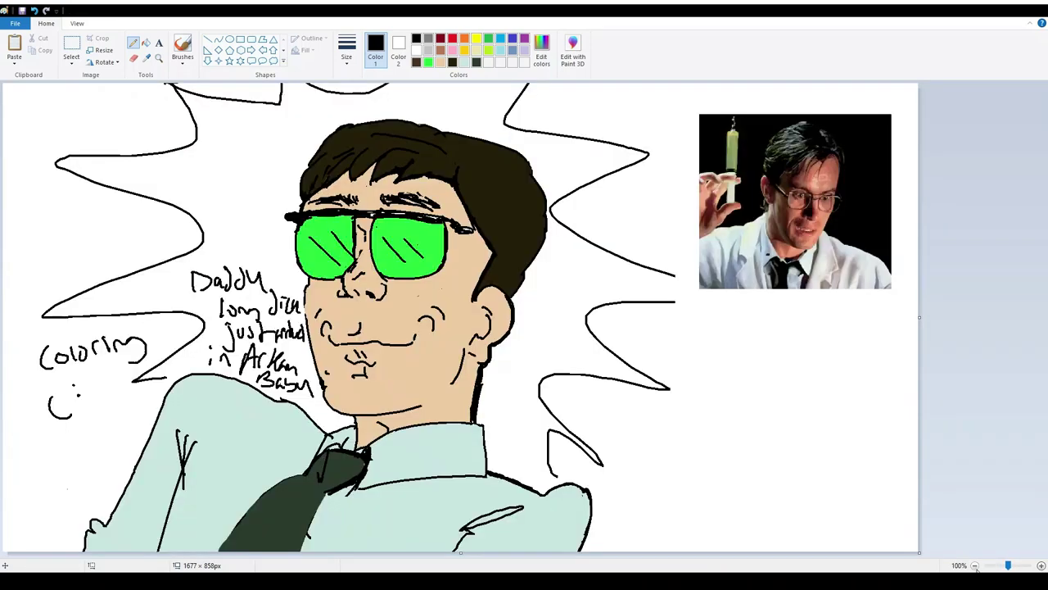
{"action": "left_click", "coordinate": [974, 565]}
{"action": "key", "text": "ctrl+v"}
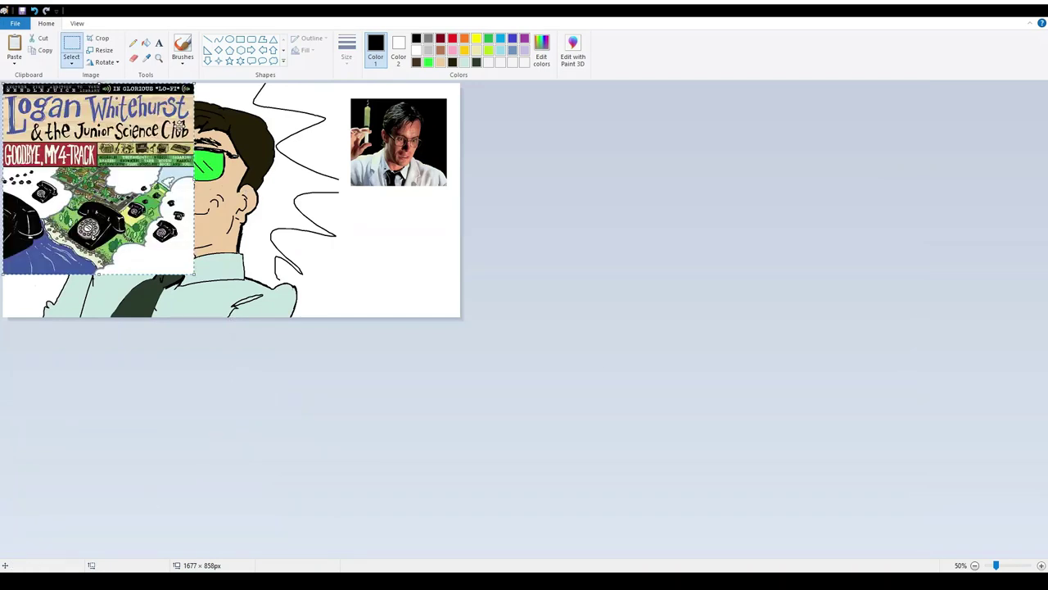
{"action": "left_click_drag", "start_coordinate": [194, 82], "coordinate": [81, 188]}
{"action": "left_click_drag", "start_coordinate": [40, 232], "coordinate": [392, 256]}
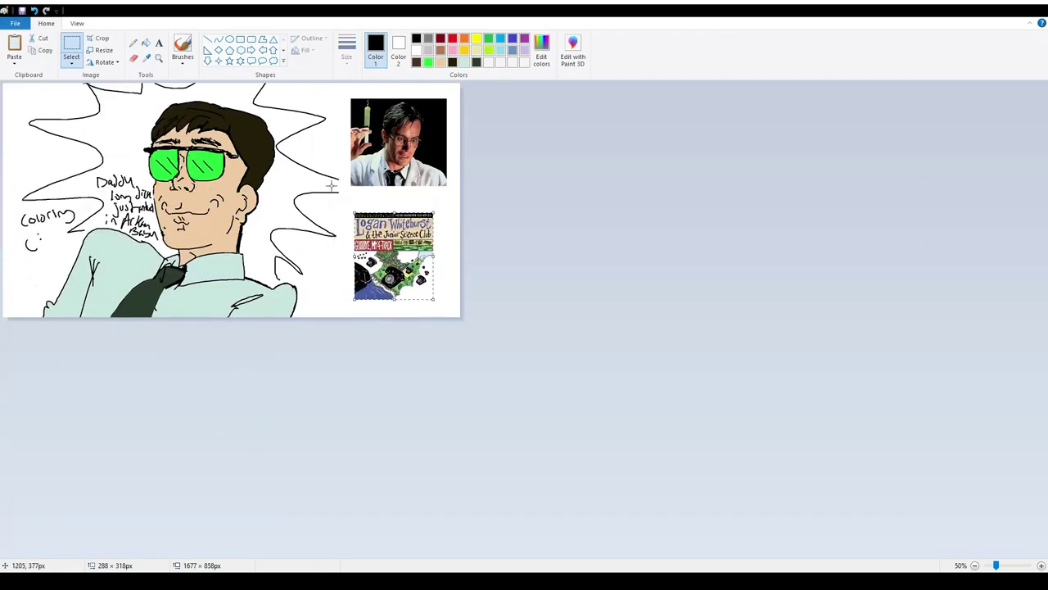
Step: Outline both edges of the tie and its knot in black at 100% zoom, and add a short line beside the burst
{"action": "left_click", "coordinate": [133, 43]}
{"action": "left_click", "coordinate": [1041, 565]}
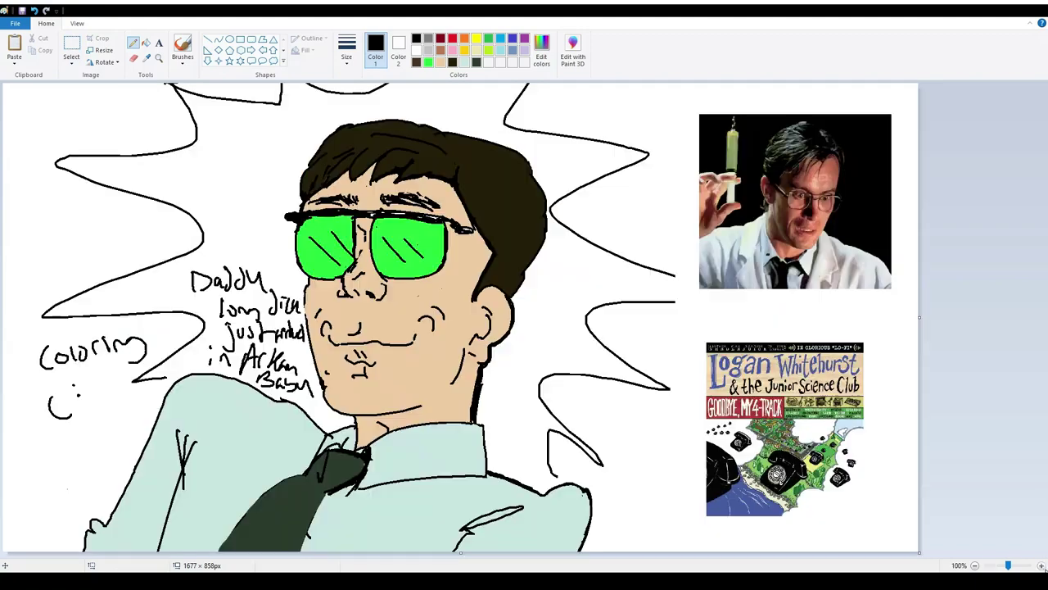
{"action": "left_click_drag", "start_coordinate": [324, 455], "coordinate": [283, 484]}
{"action": "left_click_drag", "start_coordinate": [672, 327], "coordinate": [730, 303]}
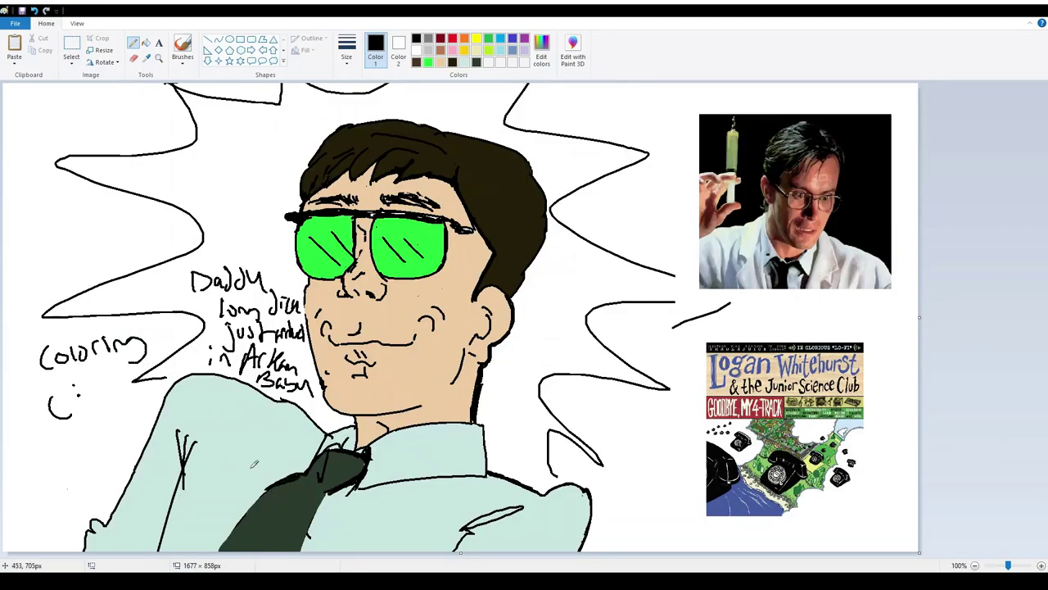
{"action": "mouse_move", "coordinate": [254, 463]}
{"action": "left_mouse_down"}
{"action": "mouse_move", "coordinate": [246, 530]}
{"action": "mouse_move", "coordinate": [234, 524]}
{"action": "mouse_move", "coordinate": [241, 538]}
{"action": "left_mouse_up"}
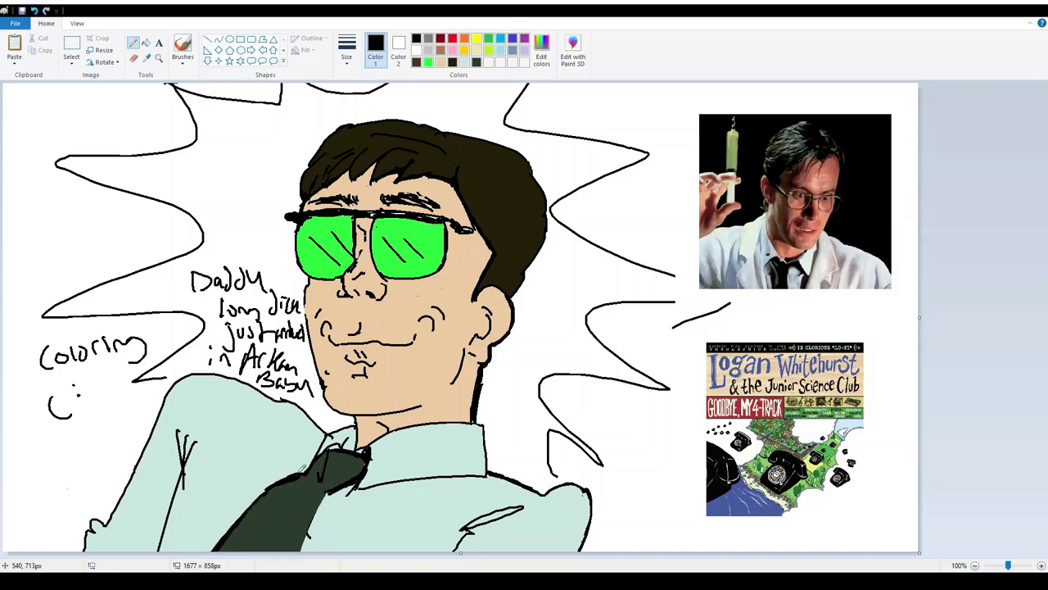
{"action": "left_click_drag", "start_coordinate": [329, 485], "coordinate": [296, 571]}
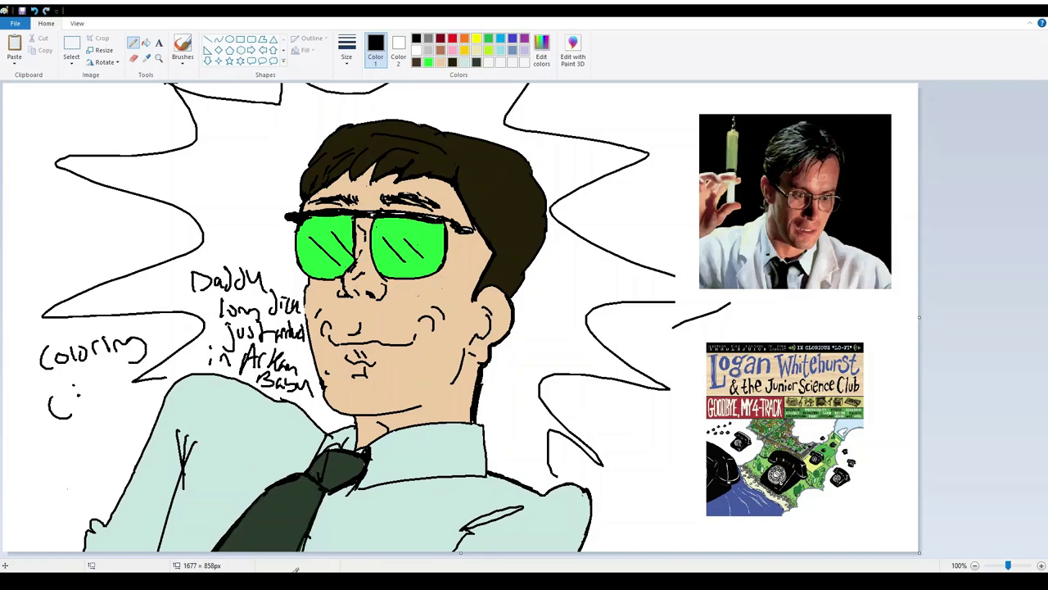
{"action": "mouse_move", "coordinate": [352, 459]}
{"action": "left_mouse_down"}
{"action": "mouse_move", "coordinate": [315, 487]}
{"action": "mouse_move", "coordinate": [286, 479]}
{"action": "mouse_move", "coordinate": [257, 501]}
{"action": "left_mouse_up"}
Step: Try filling both glasses lenses with a medium green sampled from the album cover, and undo the fills
{"action": "left_click", "coordinate": [147, 59]}
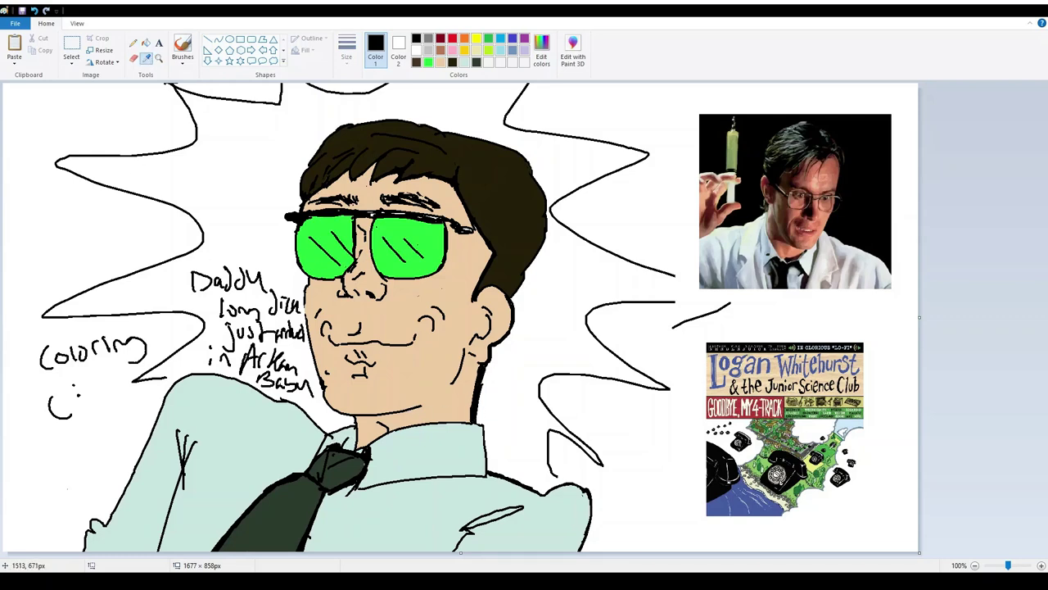
{"action": "left_click", "coordinate": [832, 448]}
{"action": "left_click", "coordinate": [146, 43]}
{"action": "left_click", "coordinate": [337, 252]}
{"action": "left_click", "coordinate": [426, 256]}
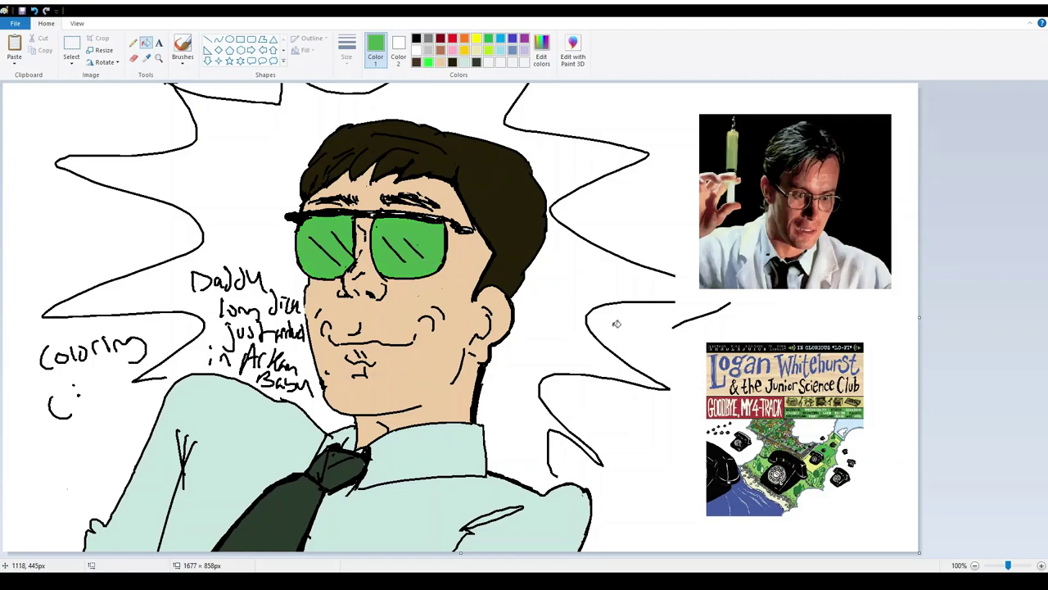
{"action": "key", "text": "ctrl+z"}
{"action": "key", "text": "ctrl+z"}
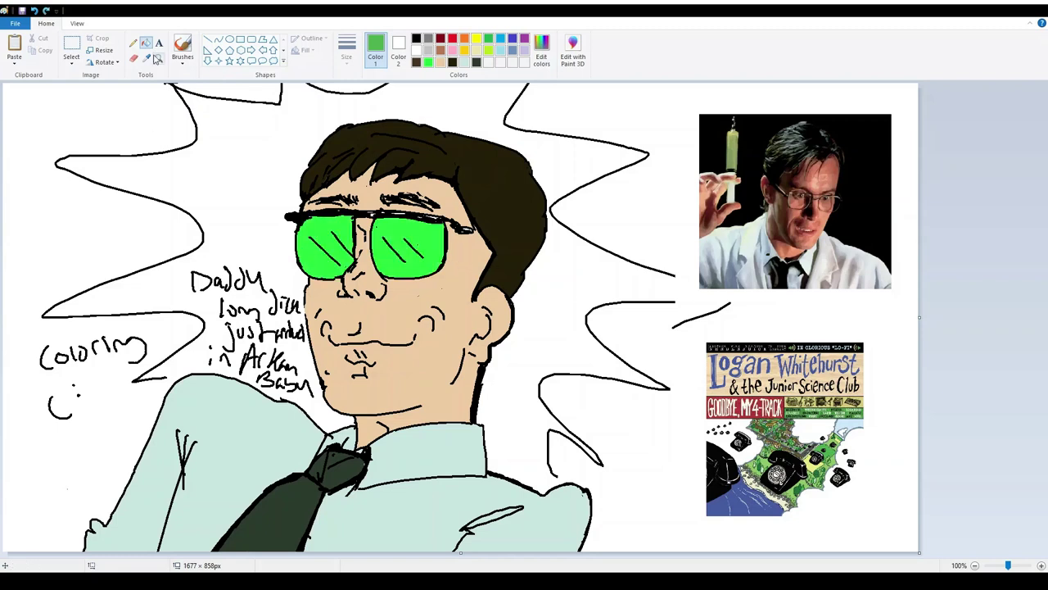
Step: Thicken the top of the glasses frame in black and draw the temple arm back to the ear
{"action": "left_click", "coordinate": [148, 59]}
{"action": "left_click", "coordinate": [363, 211]}
{"action": "left_click", "coordinate": [132, 43]}
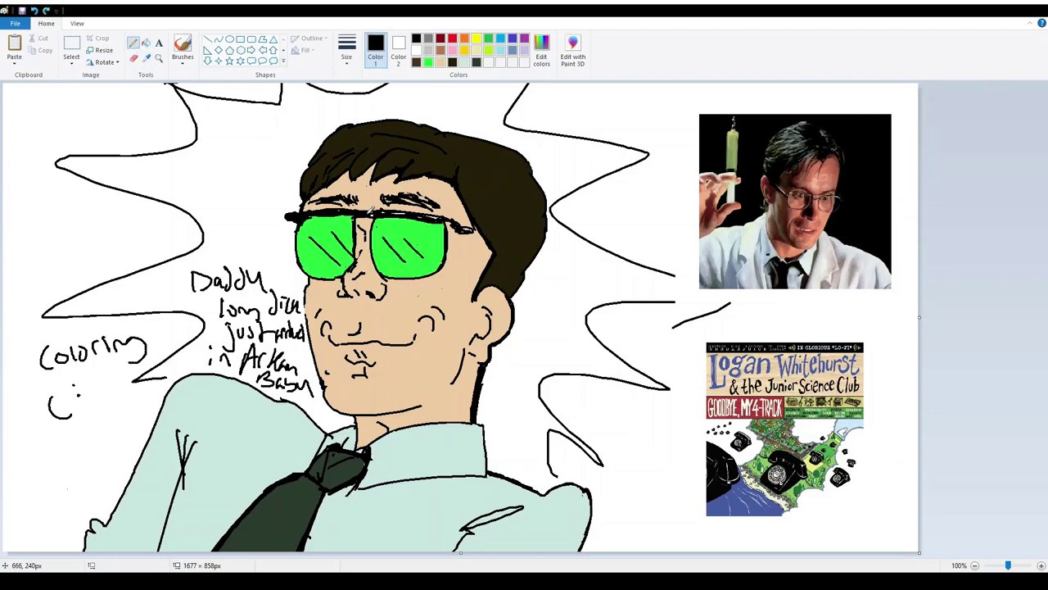
{"action": "mouse_move", "coordinate": [438, 213]}
{"action": "left_mouse_down"}
{"action": "mouse_move", "coordinate": [469, 227]}
{"action": "mouse_move", "coordinate": [490, 278]}
{"action": "mouse_move", "coordinate": [443, 220]}
{"action": "mouse_move", "coordinate": [460, 227]}
{"action": "left_mouse_up"}
{"action": "mouse_move", "coordinate": [286, 219]}
{"action": "left_mouse_down"}
{"action": "mouse_move", "coordinate": [295, 237]}
{"action": "mouse_move", "coordinate": [295, 228]}
{"action": "left_mouse_up"}
Step: Add white highlights to the hinges and temple arm of the glasses, touching up around them
{"action": "left_click", "coordinate": [417, 51]}
{"action": "key", "text": "ctrl+z"}
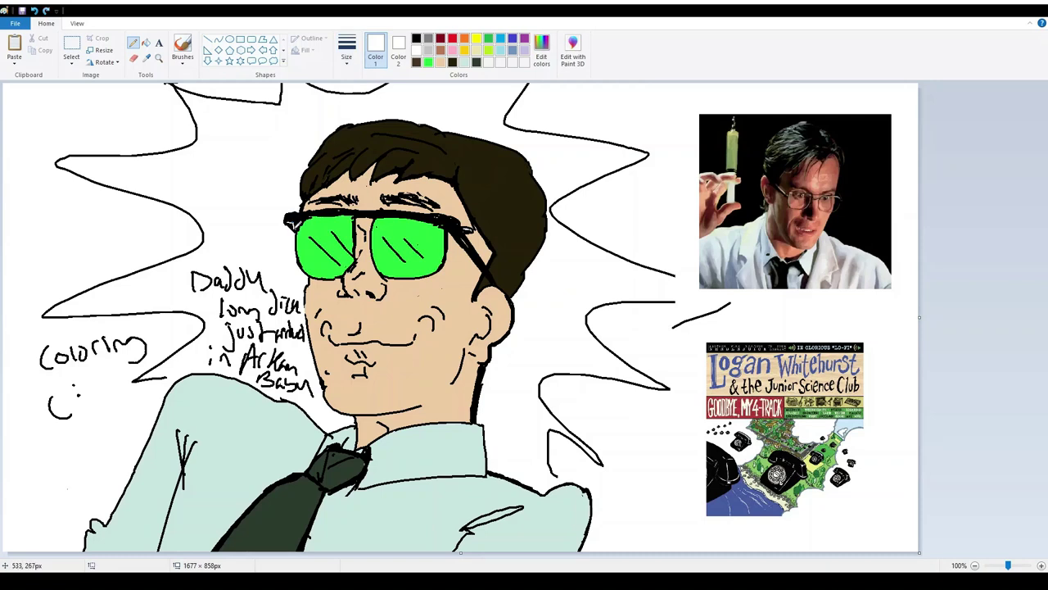
{"action": "mouse_move", "coordinate": [446, 230]}
{"action": "left_mouse_down"}
{"action": "mouse_move", "coordinate": [457, 229]}
{"action": "mouse_move", "coordinate": [445, 218]}
{"action": "mouse_move", "coordinate": [480, 267]}
{"action": "mouse_move", "coordinate": [471, 252]}
{"action": "left_mouse_up"}
{"action": "left_click", "coordinate": [416, 39]}
{"action": "left_click", "coordinate": [440, 63]}
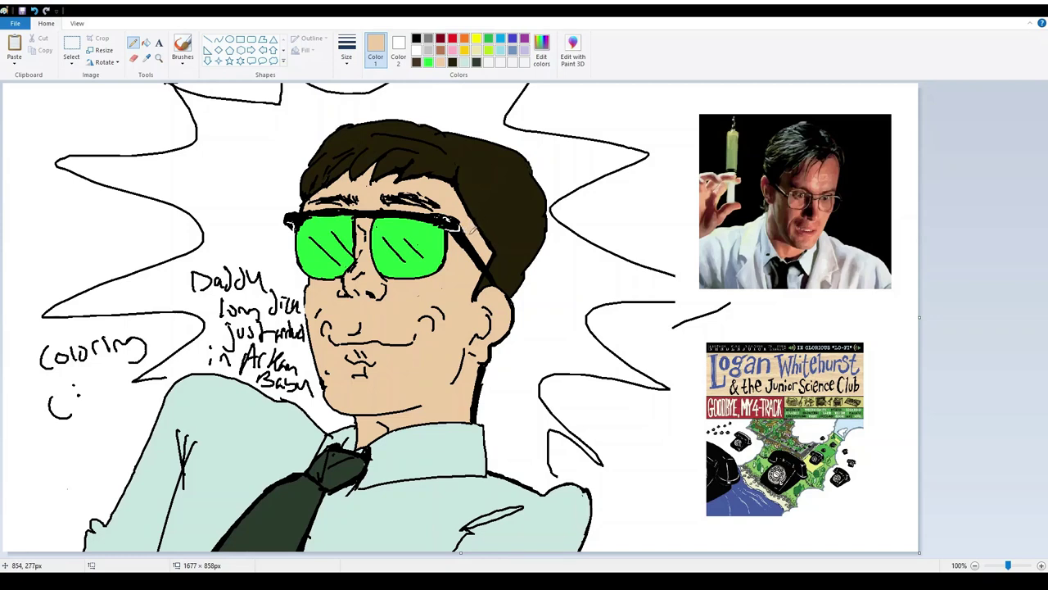
{"action": "left_click", "coordinate": [418, 40]}
{"action": "left_click", "coordinate": [419, 50]}
{"action": "left_click", "coordinate": [146, 58]}
{"action": "left_click", "coordinate": [726, 369]}
{"action": "left_click_drag", "start_coordinate": [464, 236], "coordinate": [494, 273]}
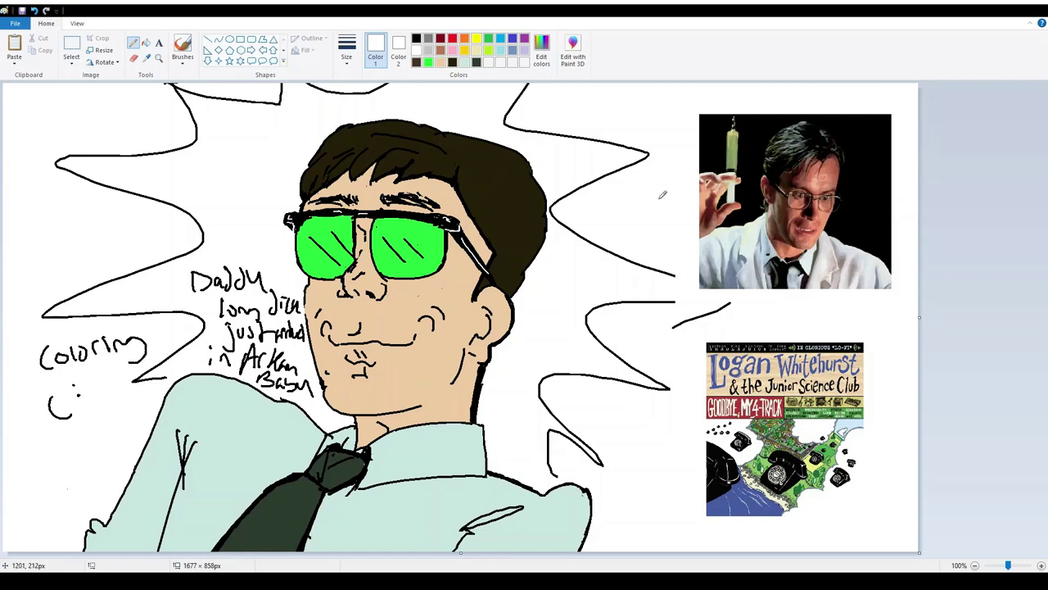
Step: Try brushing blush on the cheek with a red sampled from the album cover, and undo the strokes
{"action": "left_click", "coordinate": [146, 58]}
{"action": "left_click", "coordinate": [742, 407]}
{"action": "left_click", "coordinate": [182, 49]}
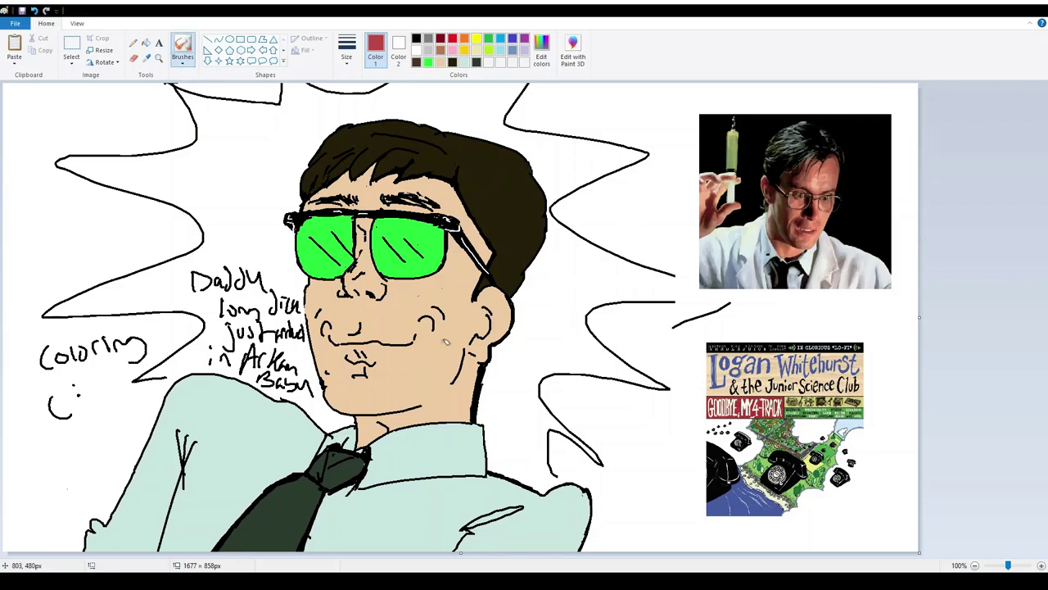
{"action": "left_click", "coordinate": [438, 298]}
{"action": "mouse_move", "coordinate": [422, 285]}
{"action": "left_mouse_down"}
{"action": "mouse_move", "coordinate": [454, 297]}
{"action": "mouse_move", "coordinate": [410, 299]}
{"action": "mouse_move", "coordinate": [438, 299]}
{"action": "mouse_move", "coordinate": [460, 322]}
{"action": "mouse_move", "coordinate": [435, 382]}
{"action": "mouse_move", "coordinate": [459, 332]}
{"action": "left_mouse_up"}
{"action": "key", "text": "ctrl+z"}
{"action": "key", "text": "ctrl+z"}
Step: Pick a softer pink from the cheek, try brushing it on below the lens, and undo the brush strokes
{"action": "left_click", "coordinate": [146, 58]}
{"action": "left_click", "coordinate": [450, 294]}
{"action": "key", "text": "ctrl+z"}
{"action": "key", "text": "ctrl+z"}
{"action": "key", "text": "ctrl+z"}
{"action": "key", "text": "ctrl+z"}
{"action": "key", "text": "ctrl+z"}
{"action": "key", "text": "ctrl+z"}
{"action": "key", "text": "ctrl+z"}
{"action": "key", "text": "ctrl+z"}
{"action": "key", "text": "ctrl+z"}
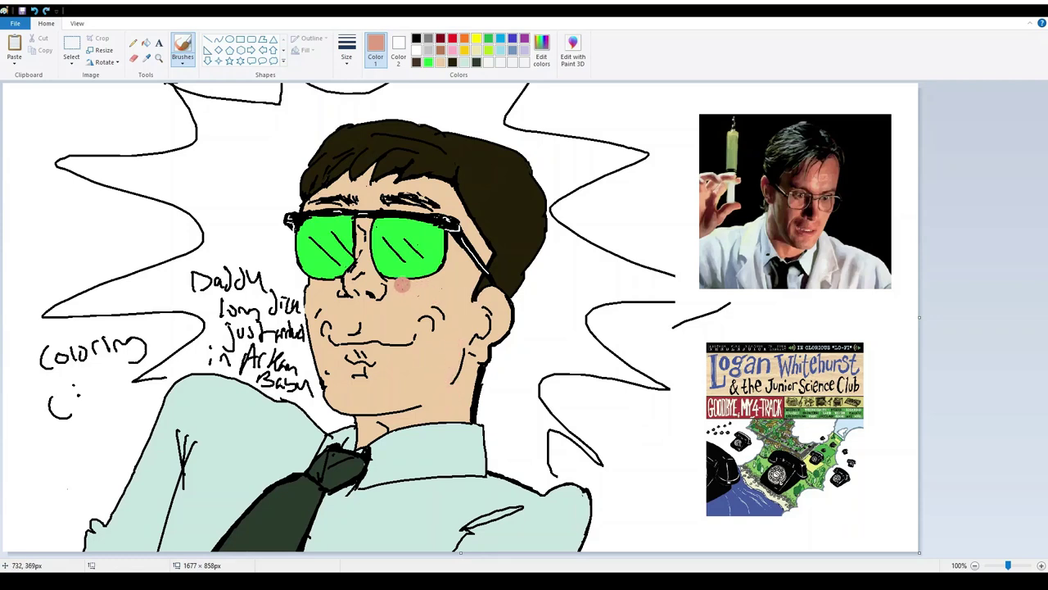
{"action": "mouse_move", "coordinate": [403, 285]}
{"action": "left_mouse_down"}
{"action": "mouse_move", "coordinate": [454, 297]}
{"action": "mouse_move", "coordinate": [439, 296]}
{"action": "left_mouse_up"}
{"action": "key", "text": "ctrl+z"}
{"action": "key", "text": "ctrl+z"}
Step: Draw small pink blush squiggles on both cheeks with the pencil, undoing any misplaced stroke
{"action": "left_click", "coordinate": [133, 42]}
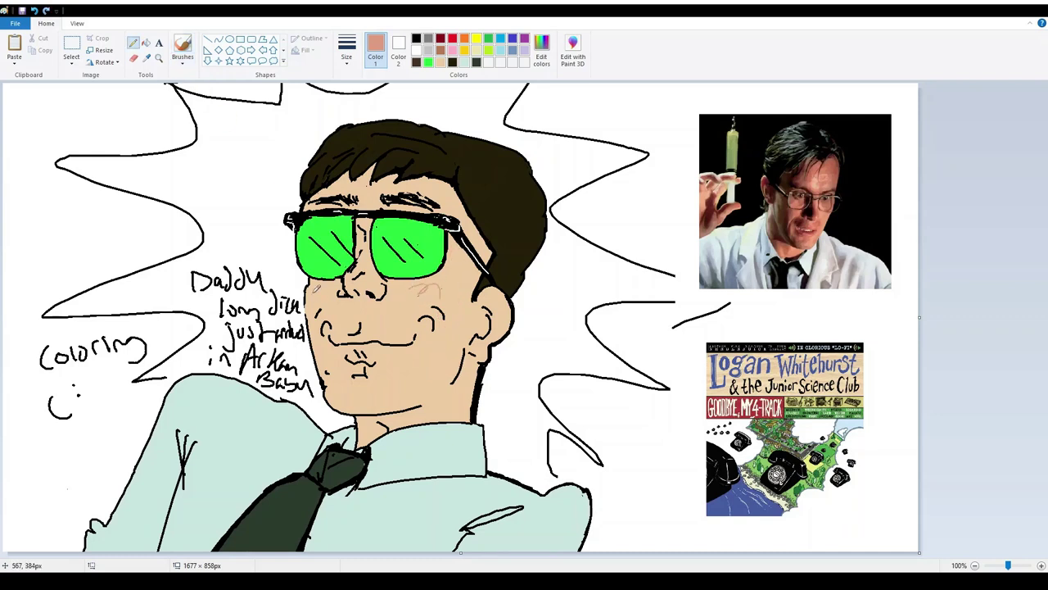
{"action": "mouse_move", "coordinate": [312, 292]}
{"action": "left_mouse_down"}
{"action": "mouse_move", "coordinate": [361, 327]}
{"action": "mouse_move", "coordinate": [416, 311]}
{"action": "mouse_move", "coordinate": [328, 290]}
{"action": "left_mouse_up"}
{"action": "key", "text": "ctrl+z"}
{"action": "left_click", "coordinate": [399, 46]}
{"action": "left_click", "coordinate": [416, 39]}
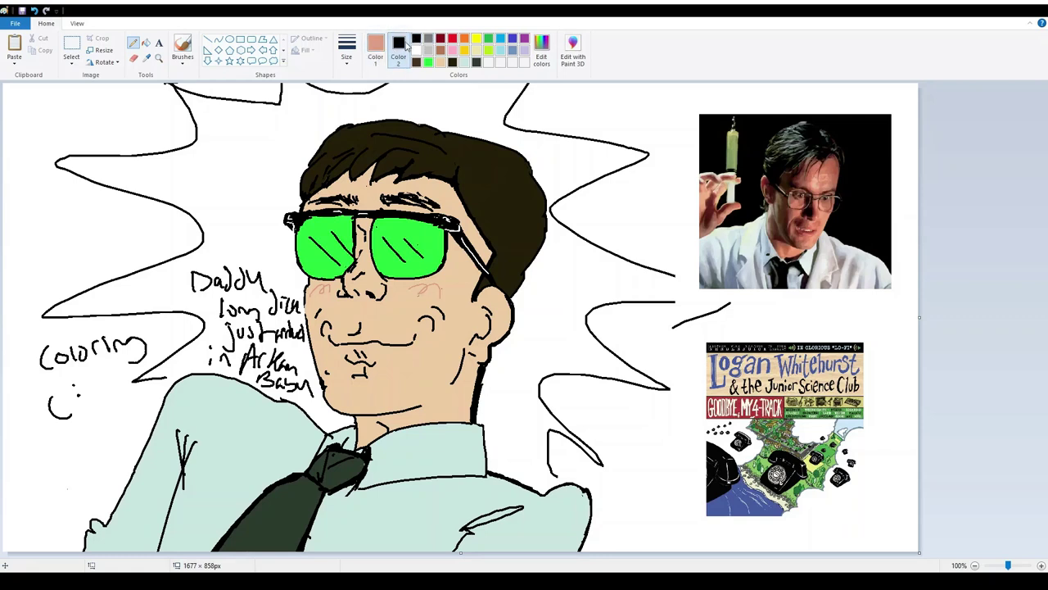
{"action": "left_click", "coordinate": [400, 50]}
{"action": "left_click", "coordinate": [414, 52]}
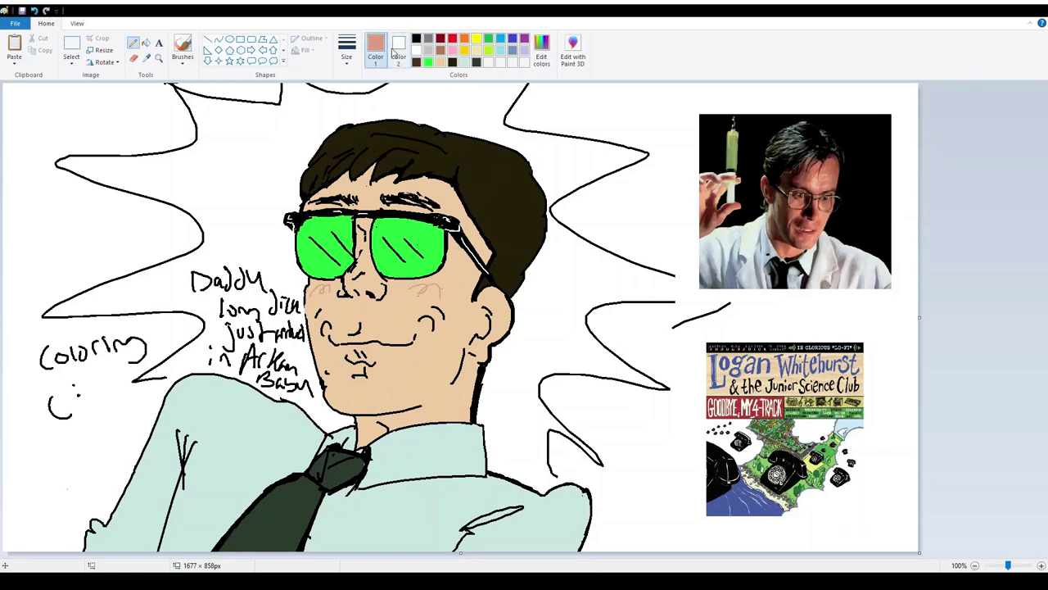
Step: Touch up the face outline beside the cheek below the glasses with a short black pencil stroke
{"action": "left_click", "coordinate": [418, 38]}
{"action": "left_click_drag", "start_coordinate": [306, 298], "coordinate": [306, 309]}
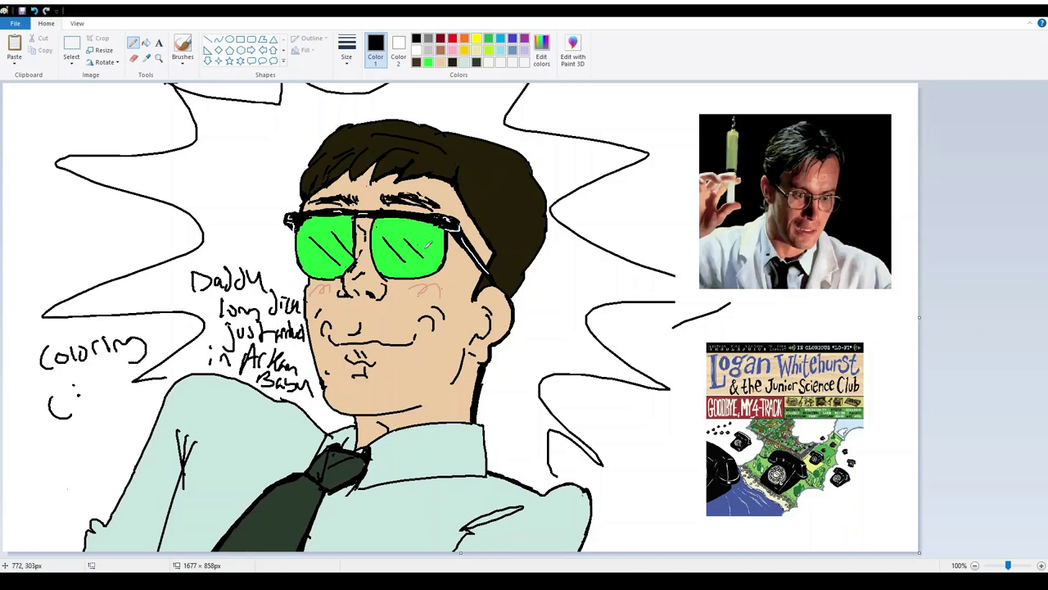
Step: Fill both glasses lenses with a dark green sampled from the album cover, undoing the black fill
{"action": "left_click", "coordinate": [146, 42]}
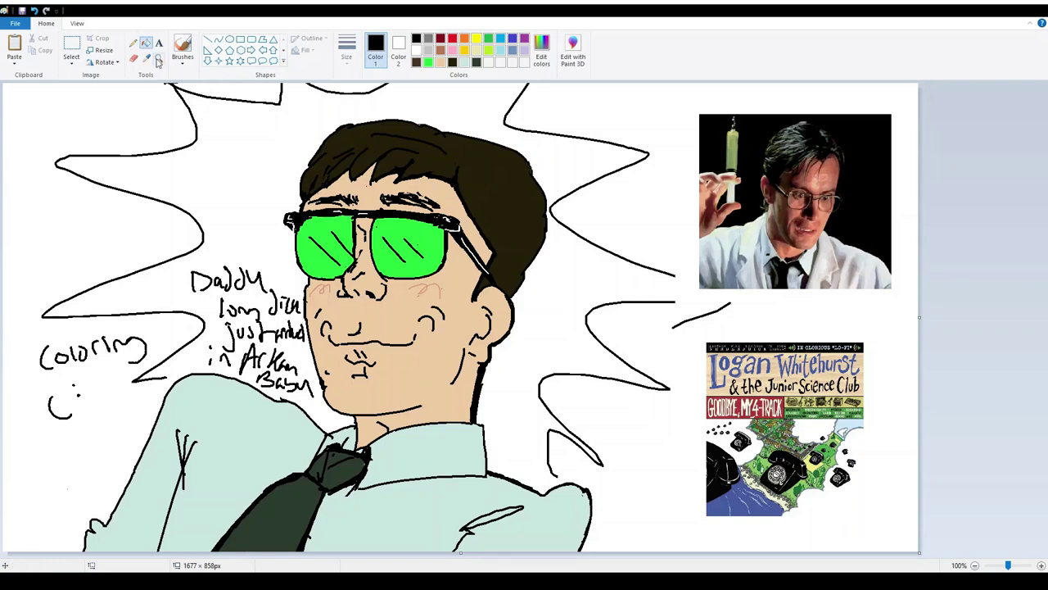
{"action": "left_click", "coordinate": [340, 255]}
{"action": "key", "text": "ctrl+z"}
{"action": "left_click", "coordinate": [146, 58]}
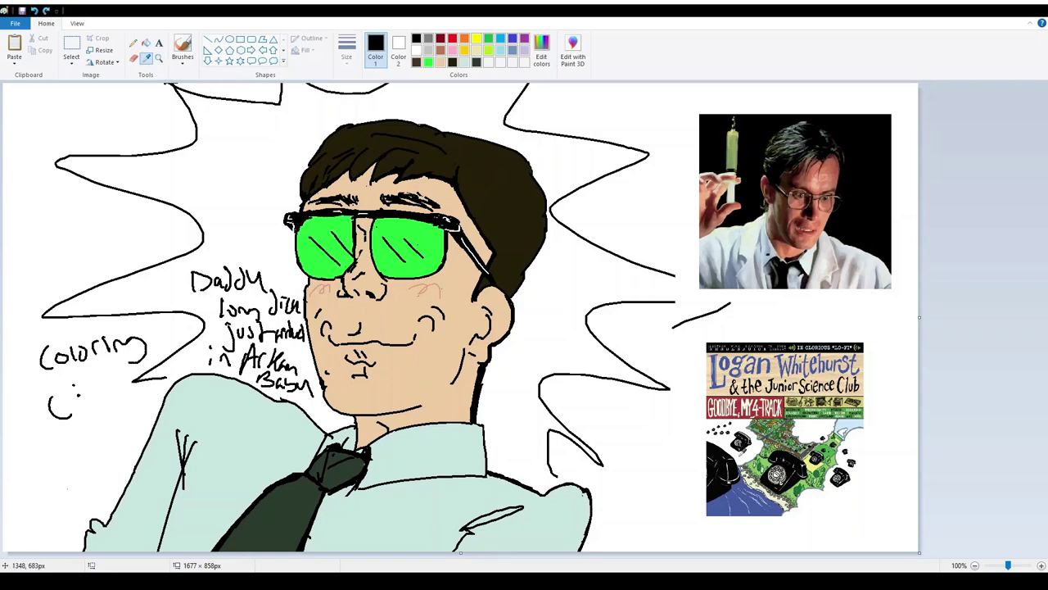
{"action": "left_click", "coordinate": [831, 452]}
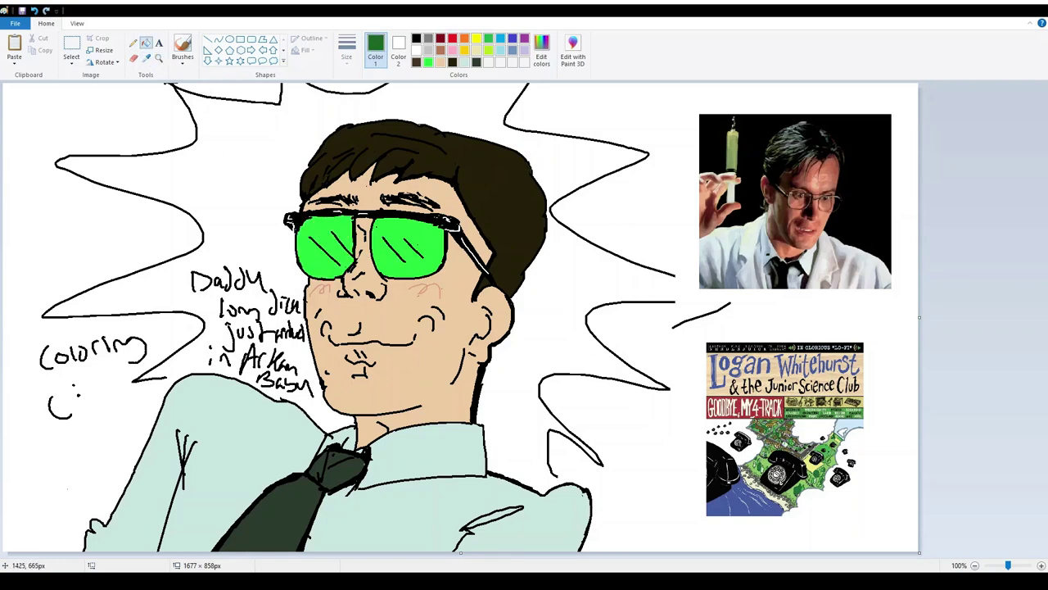
{"action": "left_click", "coordinate": [334, 260]}
{"action": "left_click", "coordinate": [428, 253]}
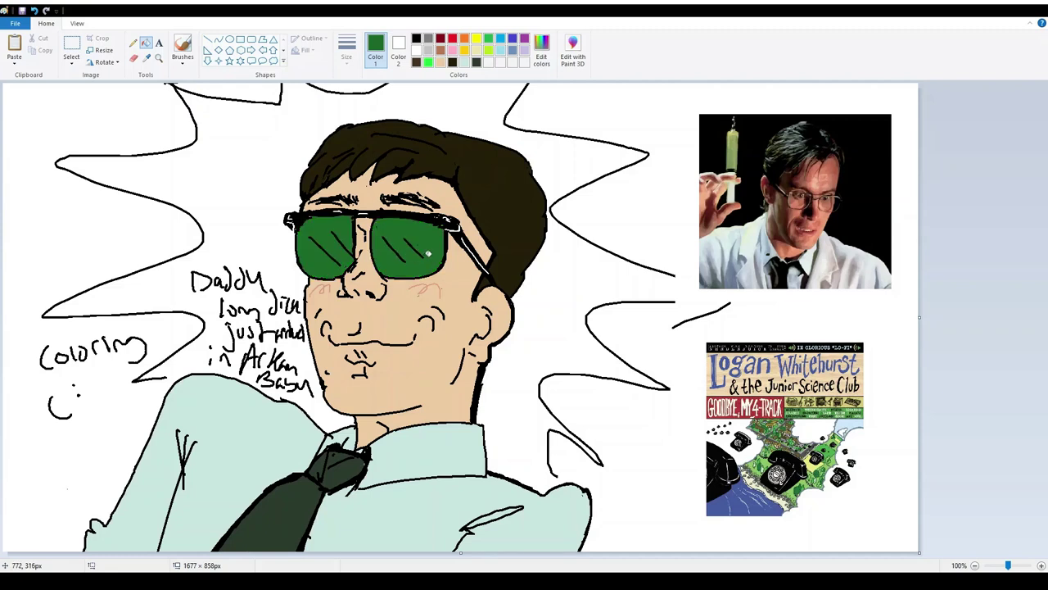
Step: Fill both glasses lenses with a soft light green
{"action": "left_click", "coordinate": [427, 61]}
{"action": "left_click", "coordinate": [410, 250]}
{"action": "left_click", "coordinate": [328, 254]}
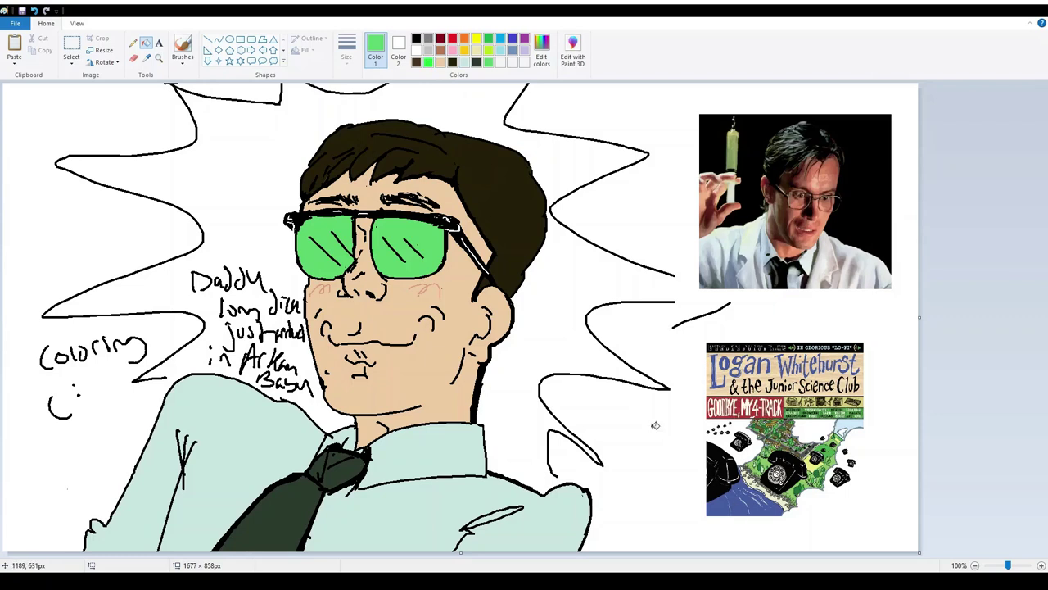
Step: Hatch shadows on the neck, jaw below the ear and collar with the black pencil, undoing the last strokes at the lips
{"action": "left_click", "coordinate": [132, 44]}
{"action": "left_click", "coordinate": [417, 39]}
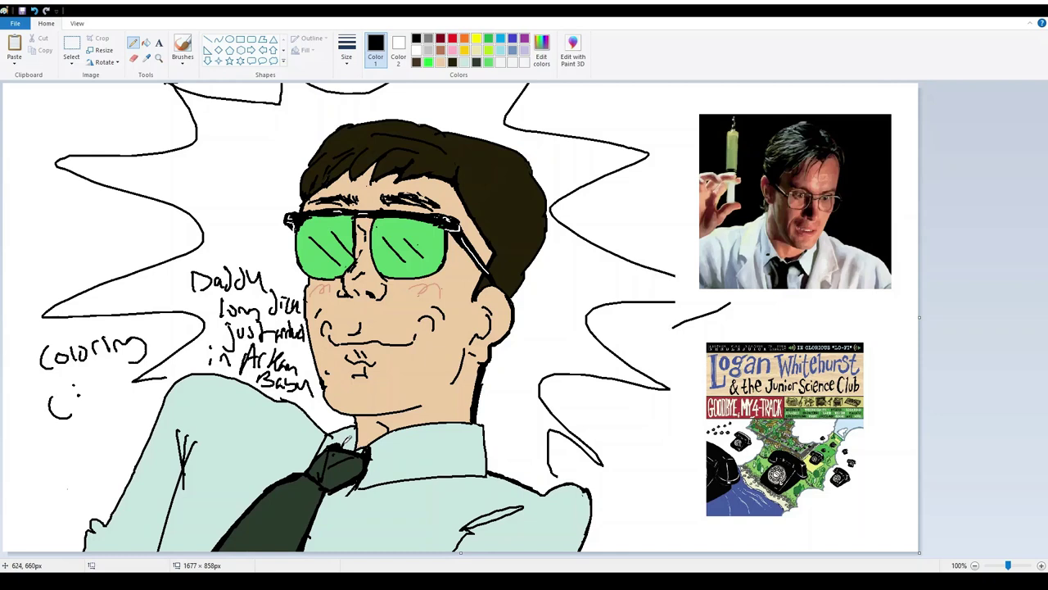
{"action": "mouse_move", "coordinate": [346, 441]}
{"action": "left_mouse_down"}
{"action": "mouse_move", "coordinate": [364, 446]}
{"action": "mouse_move", "coordinate": [346, 439]}
{"action": "mouse_move", "coordinate": [357, 452]}
{"action": "left_mouse_up"}
{"action": "left_click_drag", "start_coordinate": [479, 352], "coordinate": [454, 396]}
{"action": "mouse_move", "coordinate": [378, 414]}
{"action": "left_mouse_down"}
{"action": "mouse_move", "coordinate": [355, 433]}
{"action": "mouse_move", "coordinate": [361, 443]}
{"action": "left_mouse_up"}
{"action": "left_click_drag", "start_coordinate": [383, 425], "coordinate": [393, 415]}
{"action": "left_click_drag", "start_coordinate": [387, 428], "coordinate": [405, 414]}
{"action": "left_click_drag", "start_coordinate": [399, 424], "coordinate": [411, 412]}
{"action": "left_click_drag", "start_coordinate": [407, 423], "coordinate": [418, 411]}
{"action": "left_click_drag", "start_coordinate": [413, 421], "coordinate": [428, 408]}
{"action": "left_click_drag", "start_coordinate": [352, 366], "coordinate": [355, 376]}
{"action": "left_click_drag", "start_coordinate": [356, 366], "coordinate": [364, 374]}
{"action": "key", "text": "ctrl+z"}
{"action": "key", "text": "ctrl+z"}
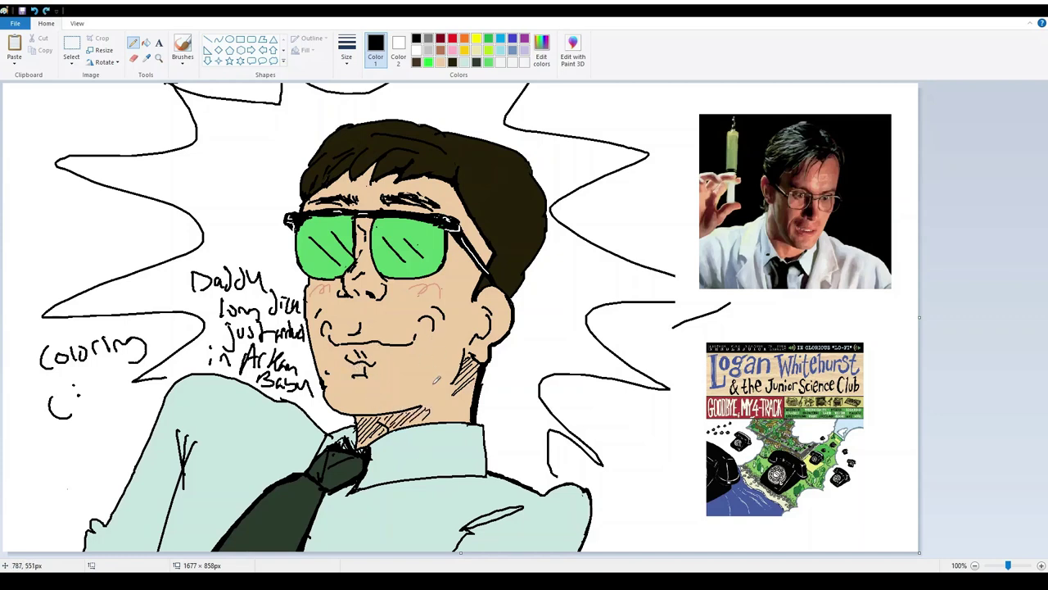
Step: Extend the black hatching along the jaw below the ear and inside the ear
{"action": "left_click_drag", "start_coordinate": [448, 380], "coordinate": [455, 361]}
{"action": "left_click_drag", "start_coordinate": [449, 371], "coordinate": [491, 308]}
{"action": "mouse_move", "coordinate": [393, 273]}
{"action": "left_mouse_down"}
{"action": "mouse_move", "coordinate": [429, 287]}
{"action": "mouse_move", "coordinate": [455, 273]}
{"action": "mouse_move", "coordinate": [441, 288]}
{"action": "mouse_move", "coordinate": [408, 287]}
{"action": "left_mouse_up"}
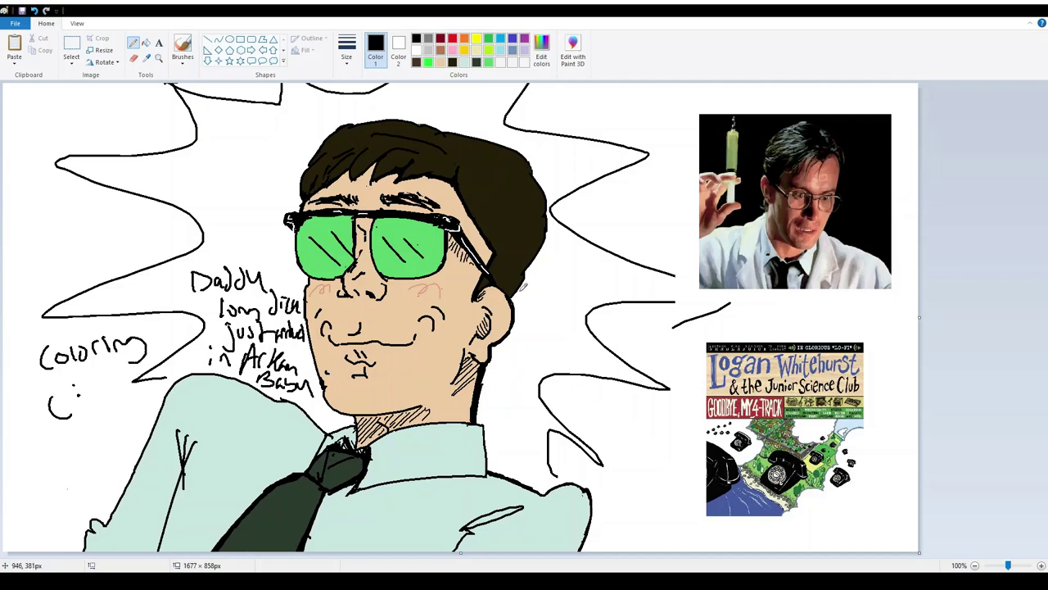
Step: Try cross-hatching the shadows on the neck, below the ear and beside the glasses' temple arm
{"action": "mouse_move", "coordinate": [451, 252]}
{"action": "left_mouse_down"}
{"action": "mouse_move", "coordinate": [461, 238]}
{"action": "mouse_move", "coordinate": [474, 267]}
{"action": "left_mouse_up"}
{"action": "left_click_drag", "start_coordinate": [361, 426], "coordinate": [422, 406]}
{"action": "mouse_move", "coordinate": [475, 352]}
{"action": "left_mouse_down"}
{"action": "mouse_move", "coordinate": [460, 385]}
{"action": "mouse_move", "coordinate": [475, 360]}
{"action": "left_mouse_up"}
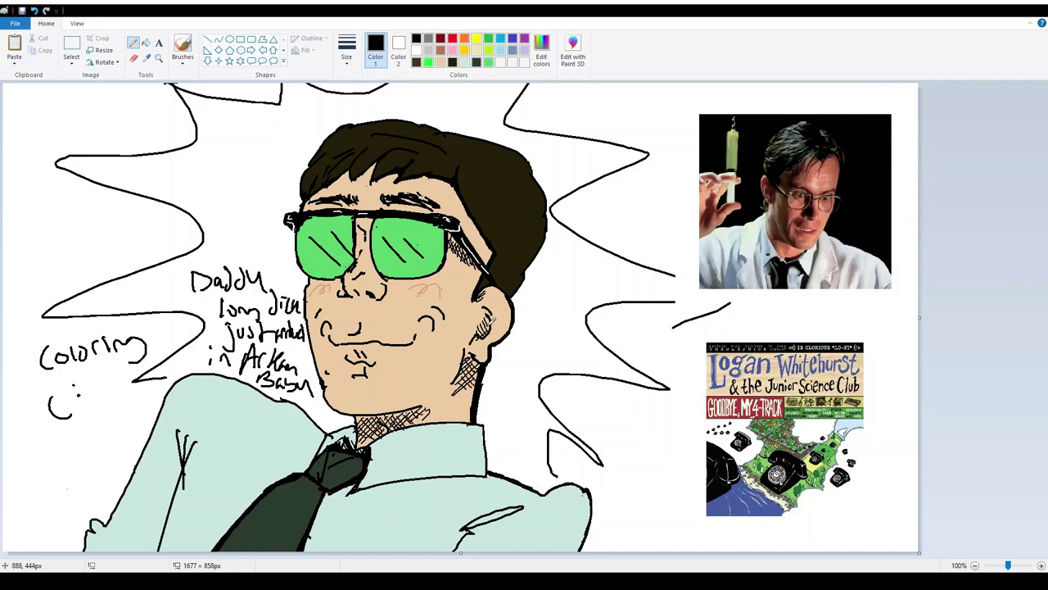
{"action": "key", "text": "ctrl+z"}
{"action": "key", "text": "ctrl+z"}
{"action": "key", "text": "ctrl+z"}
{"action": "key", "text": "ctrl+z"}
{"action": "key", "text": "ctrl+z"}
{"action": "key", "text": "ctrl+z"}
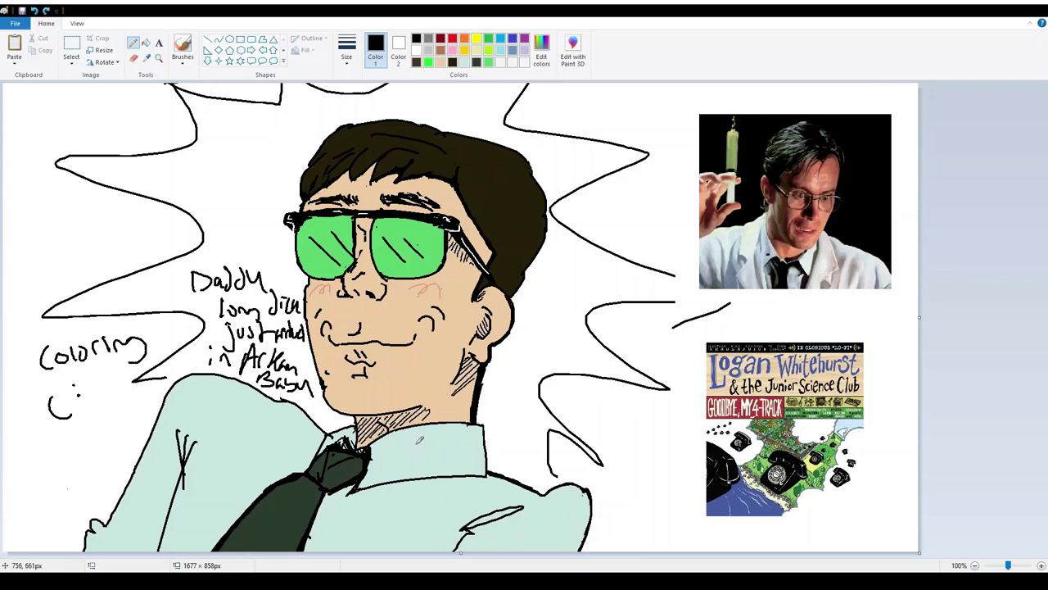
{"action": "key", "text": "ctrl+z"}
{"action": "key", "text": "ctrl+z"}
{"action": "key", "text": "ctrl+z"}
{"action": "key", "text": "ctrl+z"}
Step: Hatch the nose bridge and the collar edge beside the tie with short black pencil strokes
{"action": "left_click_drag", "start_coordinate": [362, 245], "coordinate": [365, 219]}
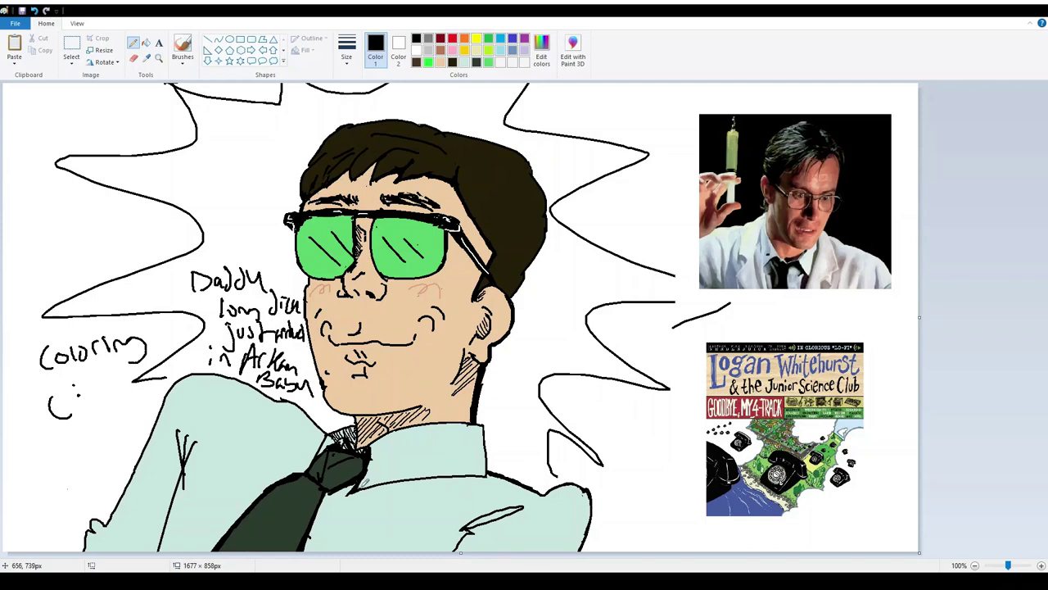
{"action": "left_click_drag", "start_coordinate": [361, 485], "coordinate": [369, 476]}
{"action": "left_click_drag", "start_coordinate": [363, 483], "coordinate": [376, 467]}
{"action": "left_click_drag", "start_coordinate": [368, 470], "coordinate": [376, 452]}
{"action": "left_click_drag", "start_coordinate": [371, 452], "coordinate": [376, 444]}
Step: Hatch the shirt folds at the sleeve, both shoulders, chest and cuff, and darken the glasses' temple arm in black
{"action": "left_click_drag", "start_coordinate": [169, 465], "coordinate": [184, 449]}
{"action": "left_click_drag", "start_coordinate": [469, 250], "coordinate": [490, 274]}
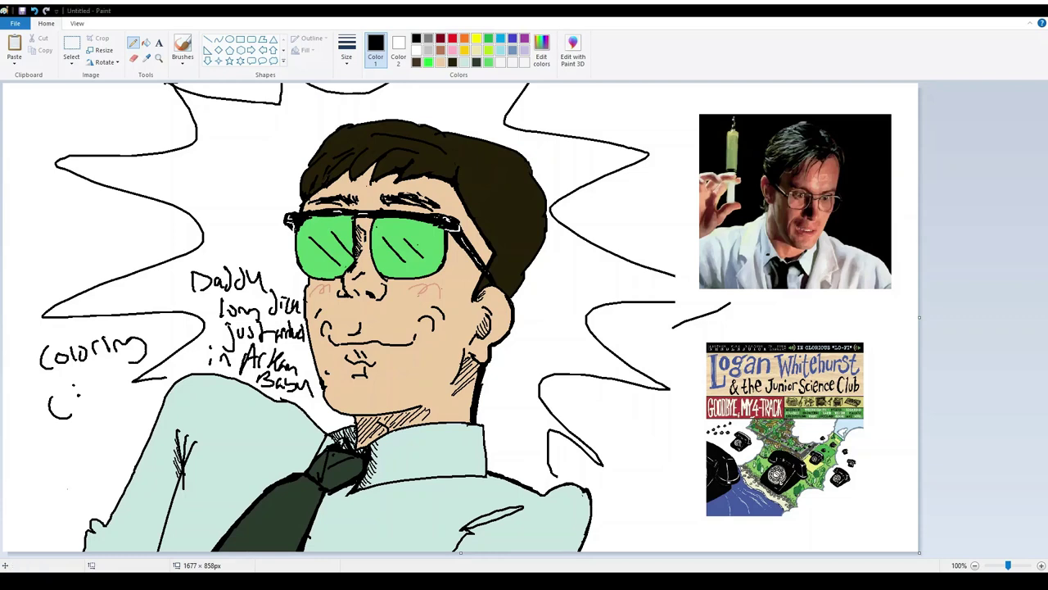
{"action": "left_click_drag", "start_coordinate": [275, 401], "coordinate": [252, 390]}
{"action": "left_click_drag", "start_coordinate": [545, 502], "coordinate": [557, 491]}
{"action": "mouse_move", "coordinate": [551, 499]}
{"action": "left_mouse_down"}
{"action": "mouse_move", "coordinate": [562, 483]}
{"action": "mouse_move", "coordinate": [530, 488]}
{"action": "left_mouse_up"}
{"action": "left_click_drag", "start_coordinate": [470, 523], "coordinate": [509, 512]}
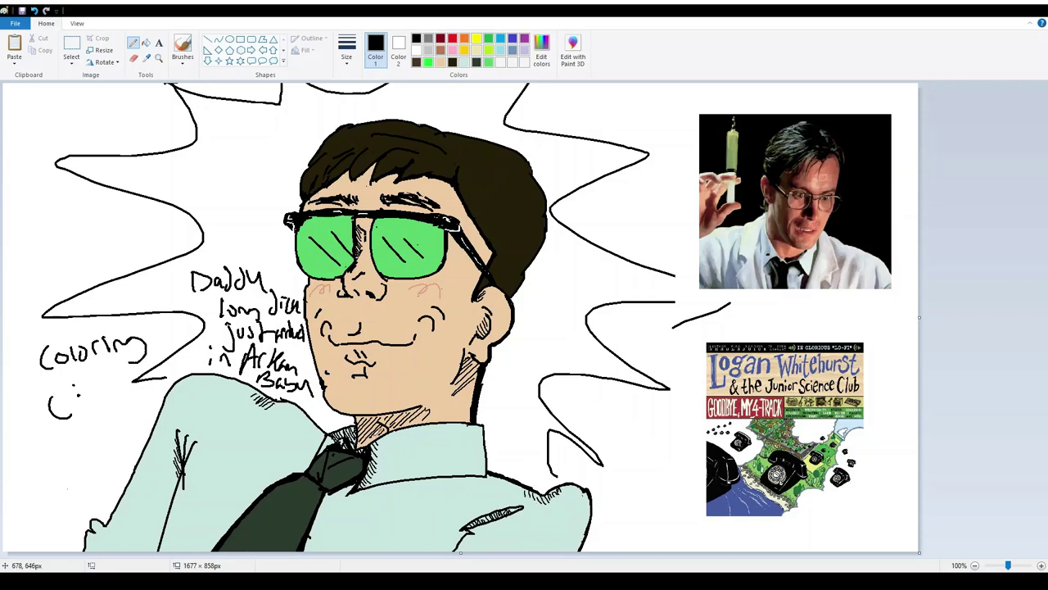
{"action": "left_click_drag", "start_coordinate": [111, 534], "coordinate": [87, 545]}
Step: Undo the stray stroke at the nose and hatch the skin between the right lens and the temple arm
{"action": "mouse_move", "coordinate": [351, 293]}
{"action": "left_mouse_down"}
{"action": "mouse_move", "coordinate": [372, 302]}
{"action": "mouse_move", "coordinate": [350, 324]}
{"action": "left_mouse_up"}
{"action": "key", "text": "ctrl+z"}
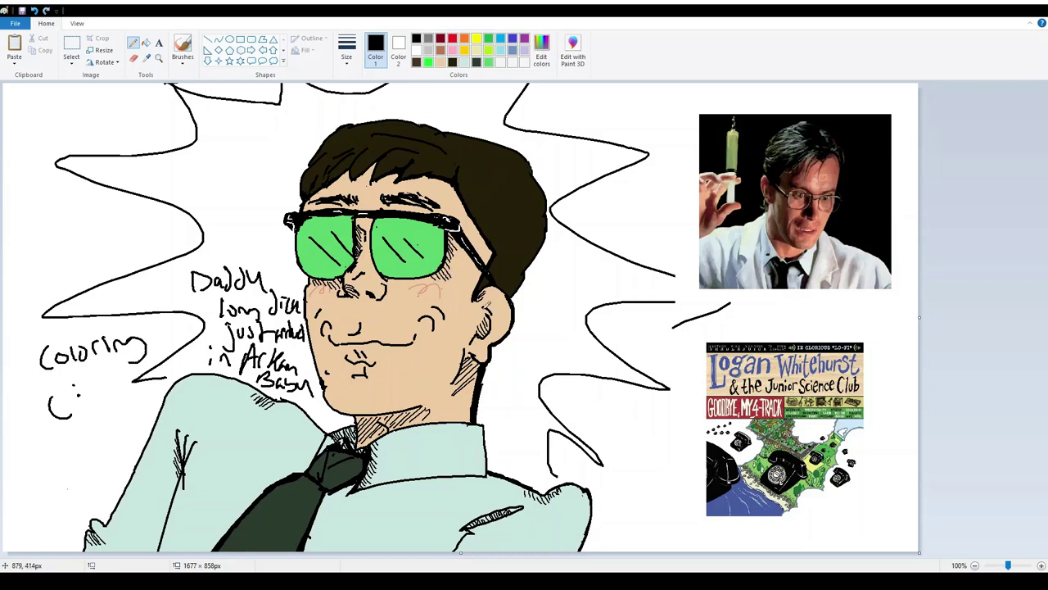
{"action": "left_click_drag", "start_coordinate": [464, 242], "coordinate": [455, 252]}
{"action": "left_click_drag", "start_coordinate": [467, 246], "coordinate": [458, 264]}
{"action": "left_click_drag", "start_coordinate": [473, 256], "coordinate": [465, 270]}
{"action": "left_click_drag", "start_coordinate": [480, 260], "coordinate": [470, 271]}
Step: Add short black shading strokes to the cheek crease, lower lip and nostril, undoing the misplaced lip stroke
{"action": "left_click_drag", "start_coordinate": [464, 323], "coordinate": [457, 334]}
{"action": "left_click_drag", "start_coordinate": [465, 328], "coordinate": [460, 366]}
{"action": "left_click_drag", "start_coordinate": [363, 353], "coordinate": [359, 367]}
{"action": "key", "text": "ctrl+z"}
{"action": "left_click_drag", "start_coordinate": [355, 377], "coordinate": [365, 365]}
{"action": "left_click_drag", "start_coordinate": [390, 290], "coordinate": [396, 299]}
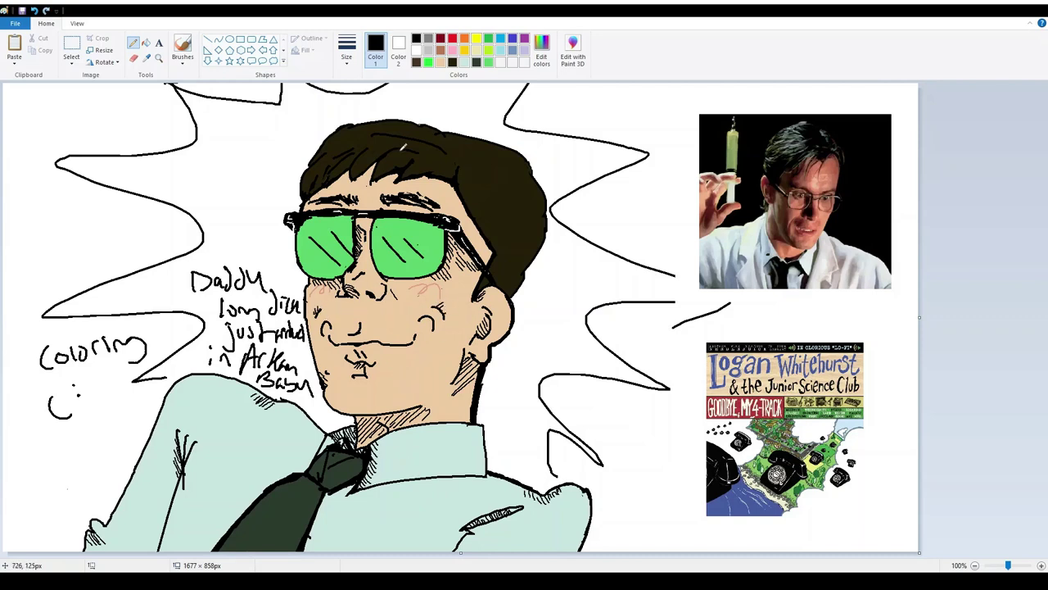
Step: Hatch the lower edges of the fringe locks with black pencil strokes
{"action": "left_click_drag", "start_coordinate": [377, 179], "coordinate": [396, 167]}
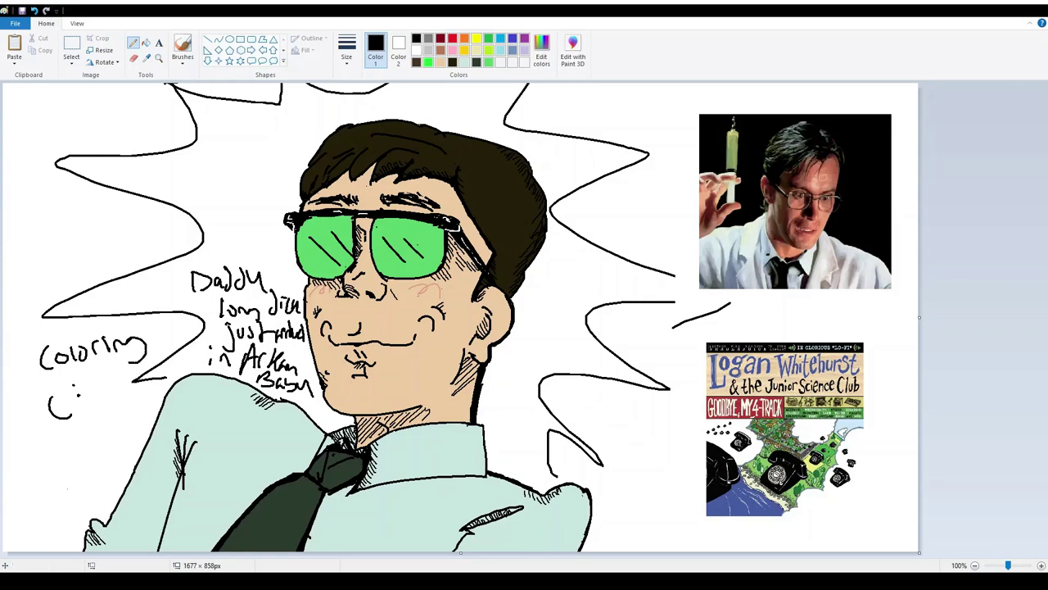
{"action": "left_click", "coordinate": [1040, 565]}
{"action": "left_click", "coordinate": [1039, 565]}
{"action": "left_click_drag", "start_coordinate": [384, 554], "coordinate": [631, 555]}
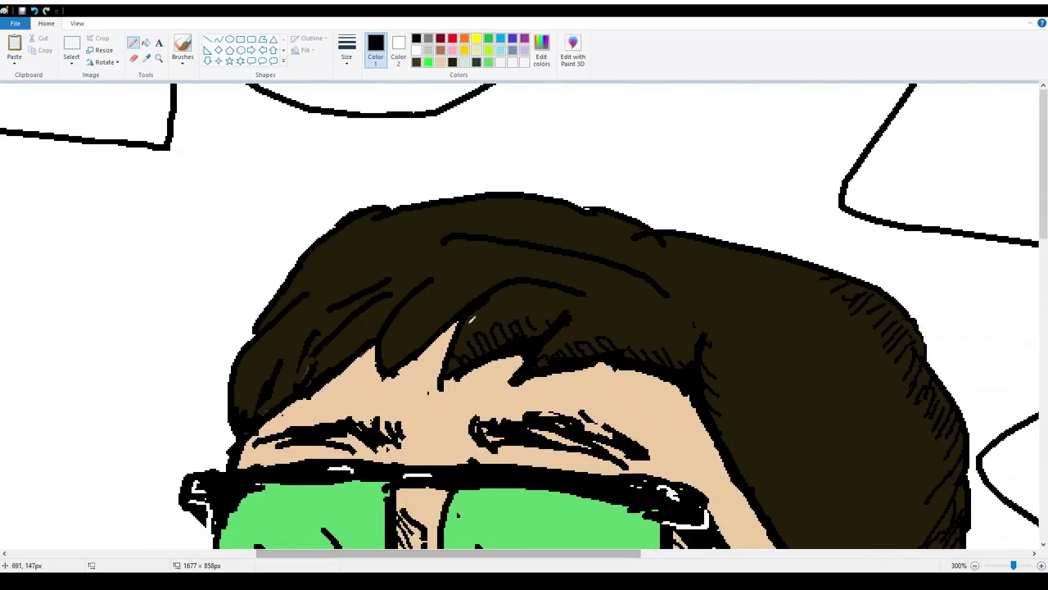
{"action": "mouse_move", "coordinate": [384, 364]}
{"action": "left_mouse_down"}
{"action": "mouse_move", "coordinate": [429, 328]}
{"action": "mouse_move", "coordinate": [454, 286]}
{"action": "mouse_move", "coordinate": [488, 282]}
{"action": "left_mouse_up"}
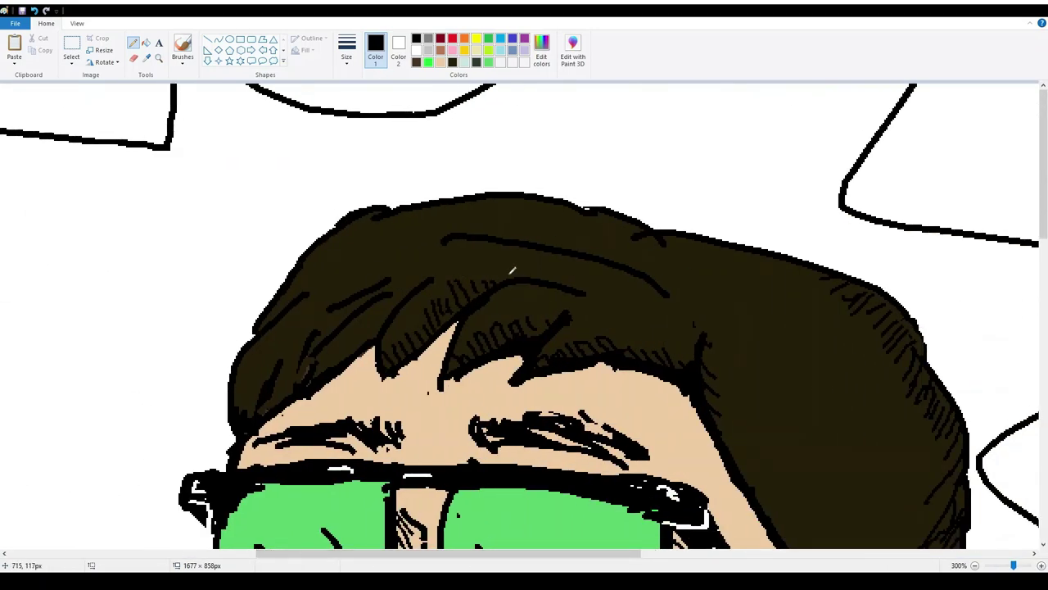
{"action": "mouse_move", "coordinate": [327, 362]}
{"action": "left_mouse_down"}
{"action": "mouse_move", "coordinate": [380, 313]}
{"action": "mouse_move", "coordinate": [300, 378]}
{"action": "left_mouse_up"}
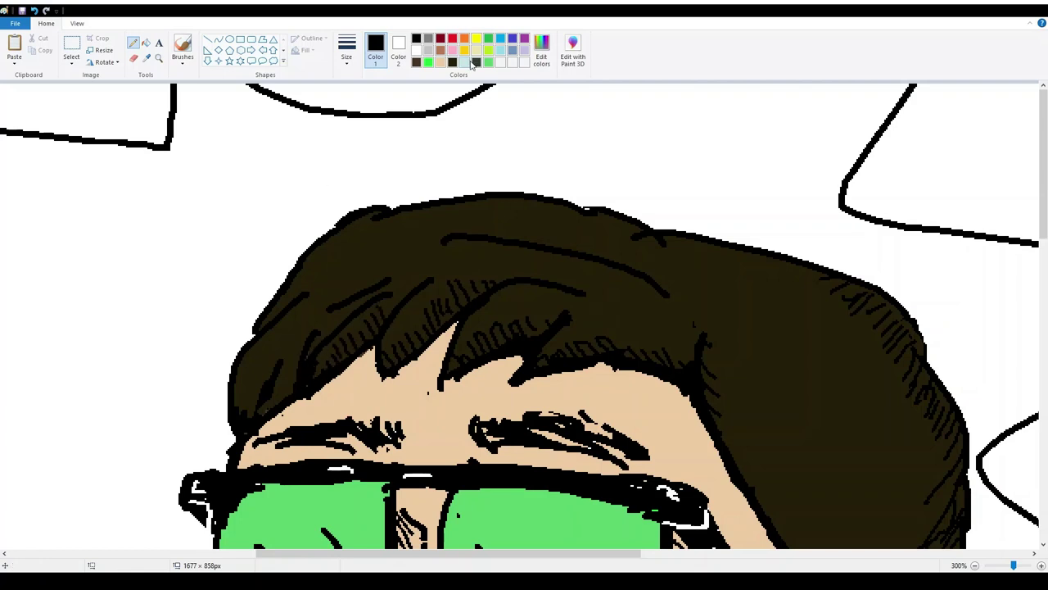
Step: Cover the stray unfilled specks in the hair at the left temple with the dark brown hair colour
{"action": "left_click", "coordinate": [415, 60]}
{"action": "left_click", "coordinate": [453, 62]}
{"action": "mouse_move", "coordinate": [307, 360]}
{"action": "left_mouse_down"}
{"action": "mouse_move", "coordinate": [306, 371]}
{"action": "mouse_move", "coordinate": [318, 337]}
{"action": "left_mouse_up"}
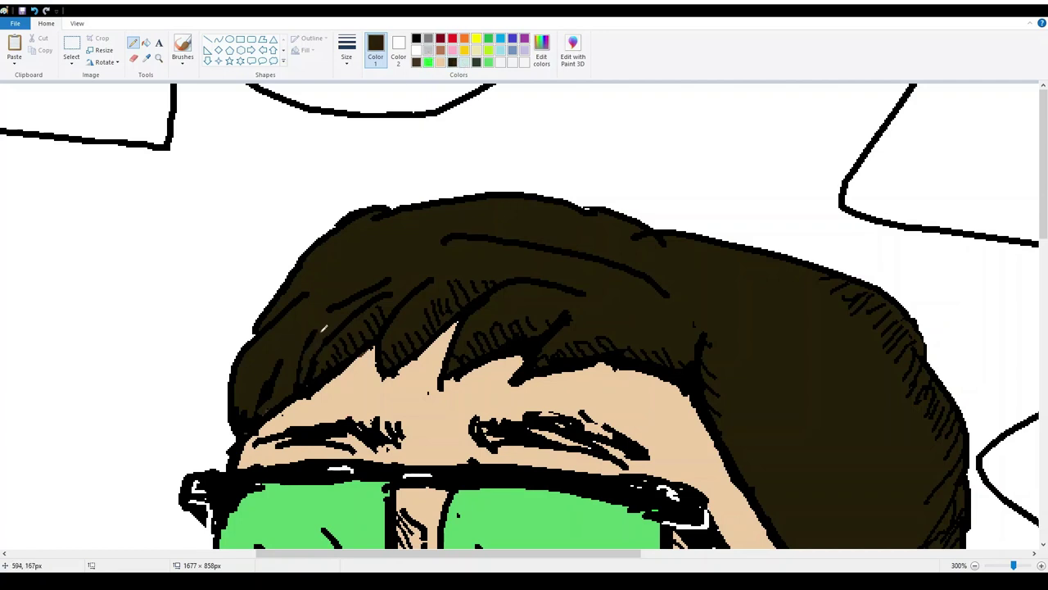
{"action": "mouse_move", "coordinate": [247, 429]}
{"action": "left_mouse_down"}
{"action": "mouse_move", "coordinate": [245, 403]}
{"action": "mouse_move", "coordinate": [239, 429]}
{"action": "left_mouse_up"}
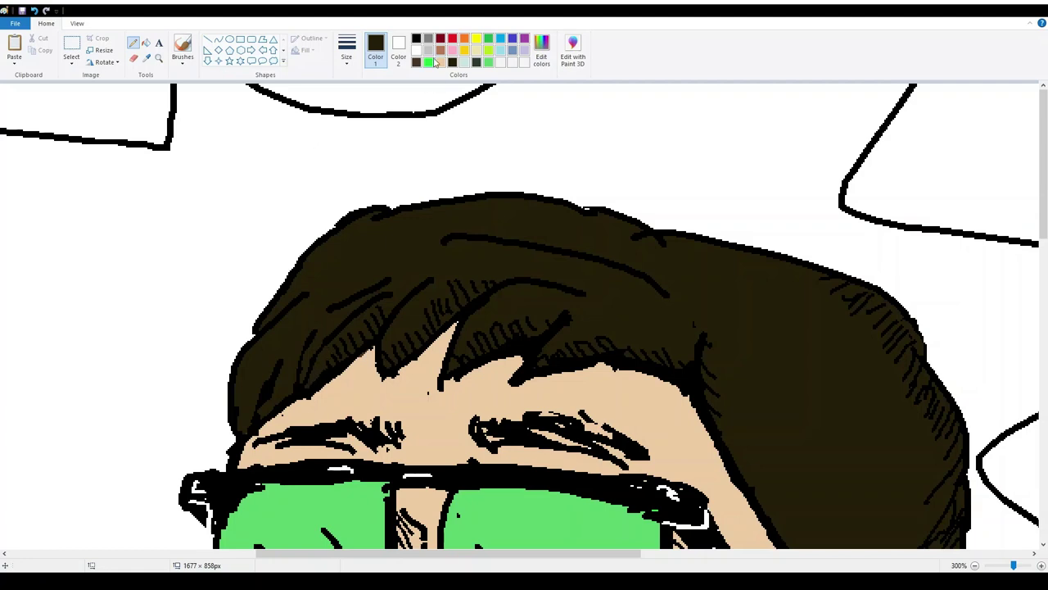
Step: Hatch the left side of the hair, its outer edge and the crown with black pencil strokes
{"action": "left_click", "coordinate": [415, 40]}
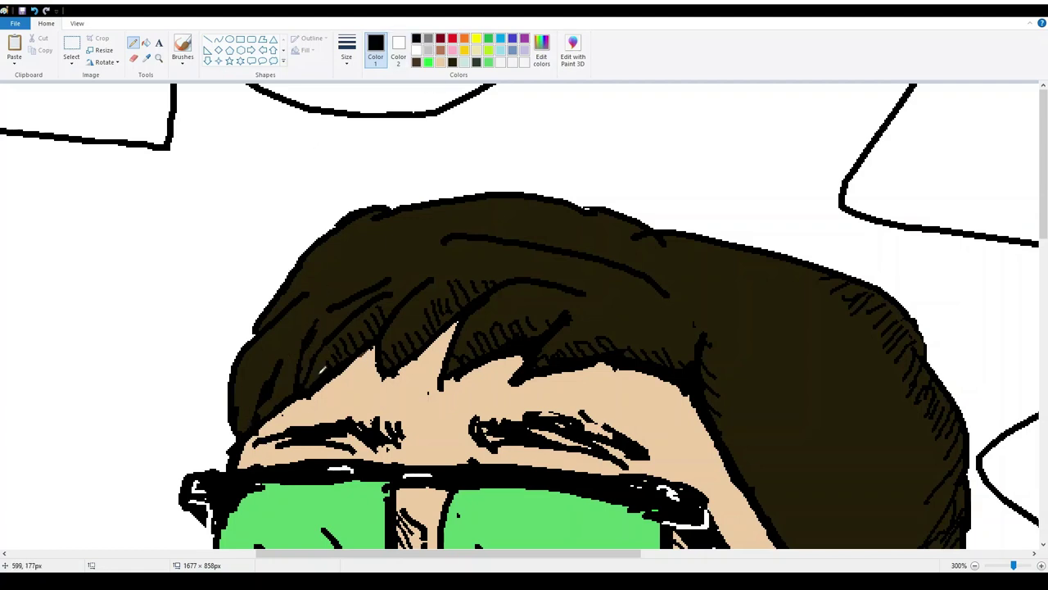
{"action": "left_click_drag", "start_coordinate": [260, 411], "coordinate": [258, 399]}
{"action": "left_click_drag", "start_coordinate": [275, 408], "coordinate": [278, 389]}
{"action": "left_click_drag", "start_coordinate": [289, 389], "coordinate": [281, 379]}
{"action": "left_click_drag", "start_coordinate": [291, 375], "coordinate": [286, 365]}
{"action": "left_click_drag", "start_coordinate": [242, 425], "coordinate": [241, 405]}
{"action": "left_click_drag", "start_coordinate": [260, 397], "coordinate": [254, 386]}
{"action": "left_click_drag", "start_coordinate": [270, 310], "coordinate": [319, 267]}
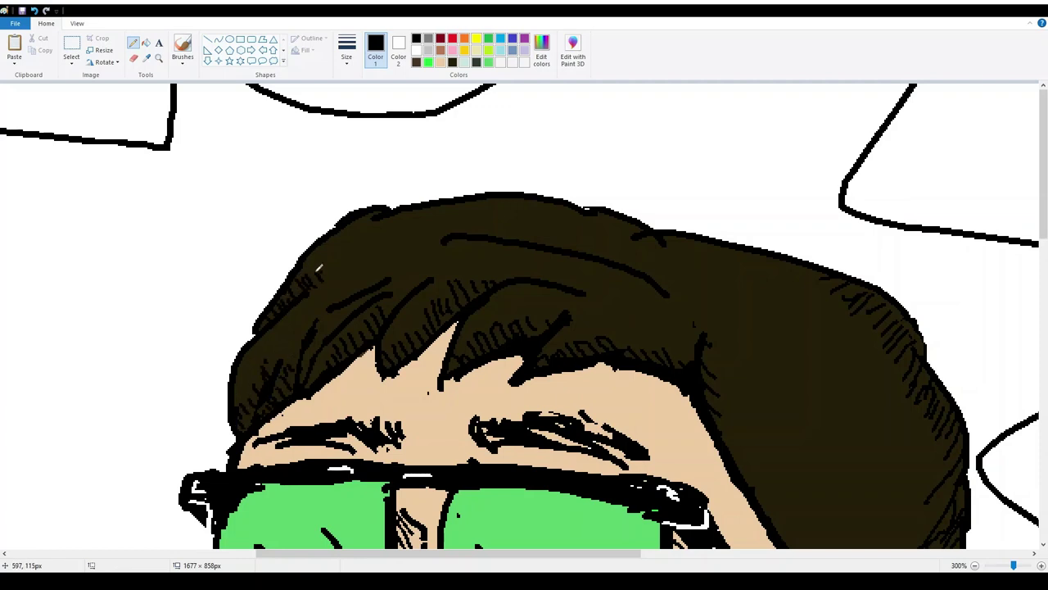
{"action": "mouse_move", "coordinate": [667, 231]}
{"action": "left_mouse_down"}
{"action": "mouse_move", "coordinate": [682, 255]}
{"action": "mouse_move", "coordinate": [709, 246]}
{"action": "mouse_move", "coordinate": [737, 259]}
{"action": "left_mouse_up"}
Step: Darken the shadow on the nose bridge between the lenses with more black hatching
{"action": "left_click_drag", "start_coordinate": [1044, 221], "coordinate": [1045, 278]}
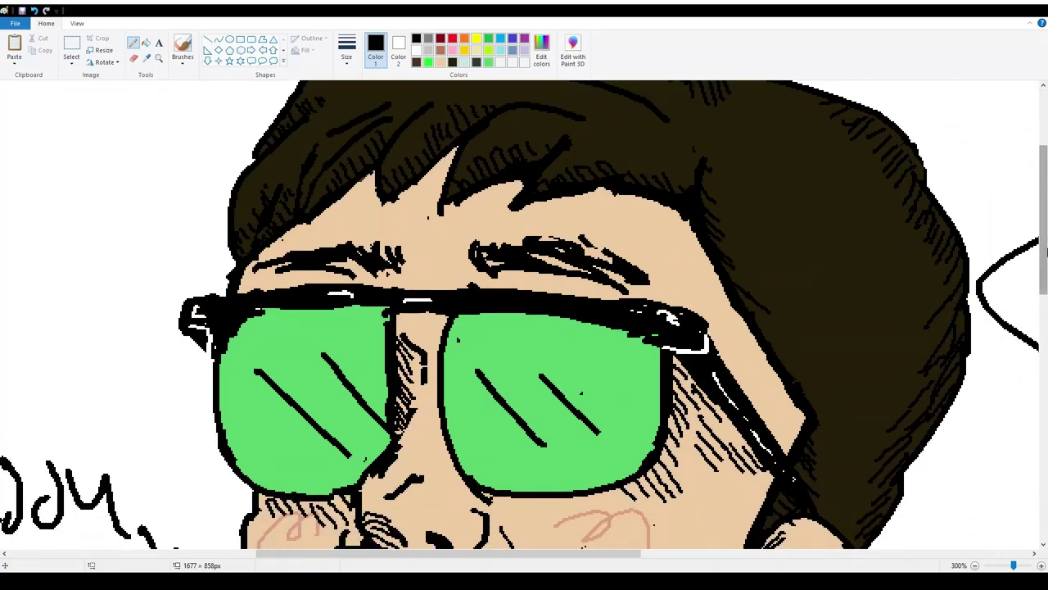
{"action": "left_click_drag", "start_coordinate": [1043, 220], "coordinate": [1044, 241]}
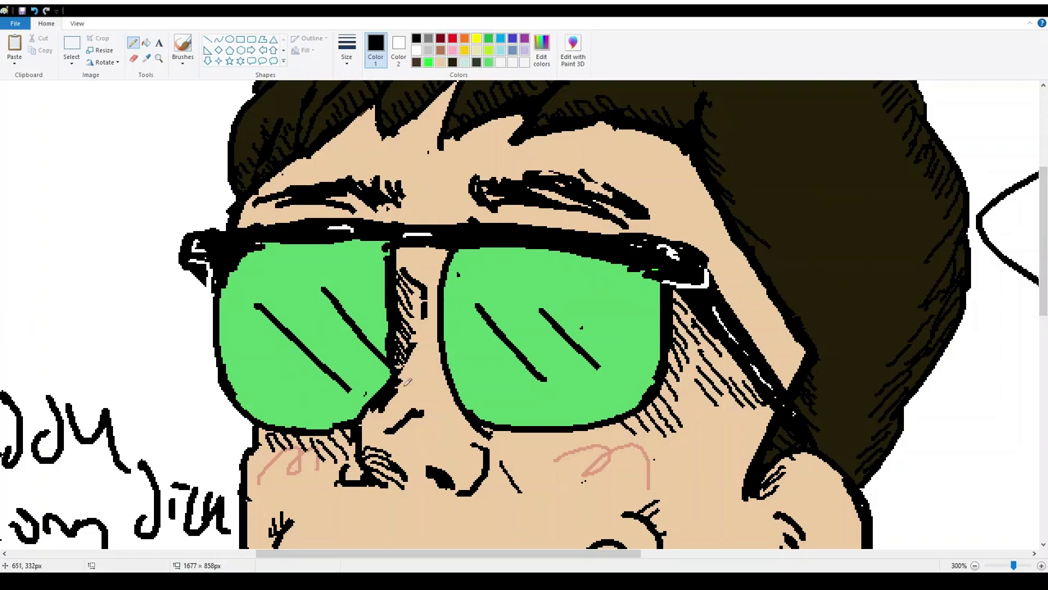
{"action": "left_click_drag", "start_coordinate": [411, 287], "coordinate": [423, 308]}
{"action": "left_click_drag", "start_coordinate": [407, 301], "coordinate": [418, 318]}
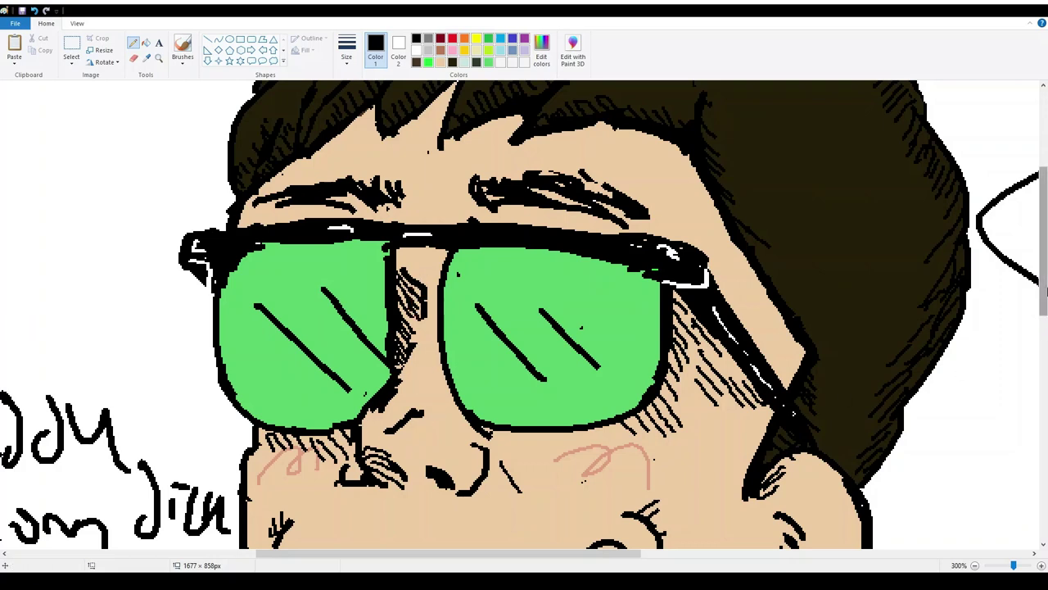
Step: Try bright green on the lenses, first as a pencilled reflection and then as a fill
{"action": "left_click_drag", "start_coordinate": [1044, 281], "coordinate": [1044, 262]}
{"action": "left_click", "coordinate": [429, 64]}
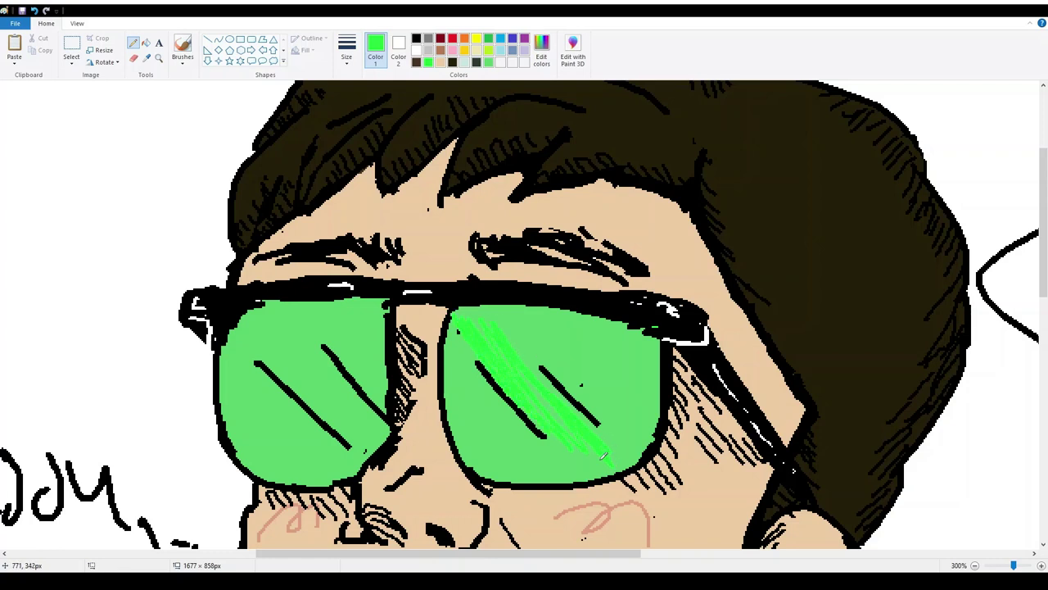
{"action": "key", "text": "ctrl+z"}
{"action": "left_click", "coordinate": [146, 43]}
{"action": "left_click", "coordinate": [311, 361]}
{"action": "left_click", "coordinate": [542, 368]}
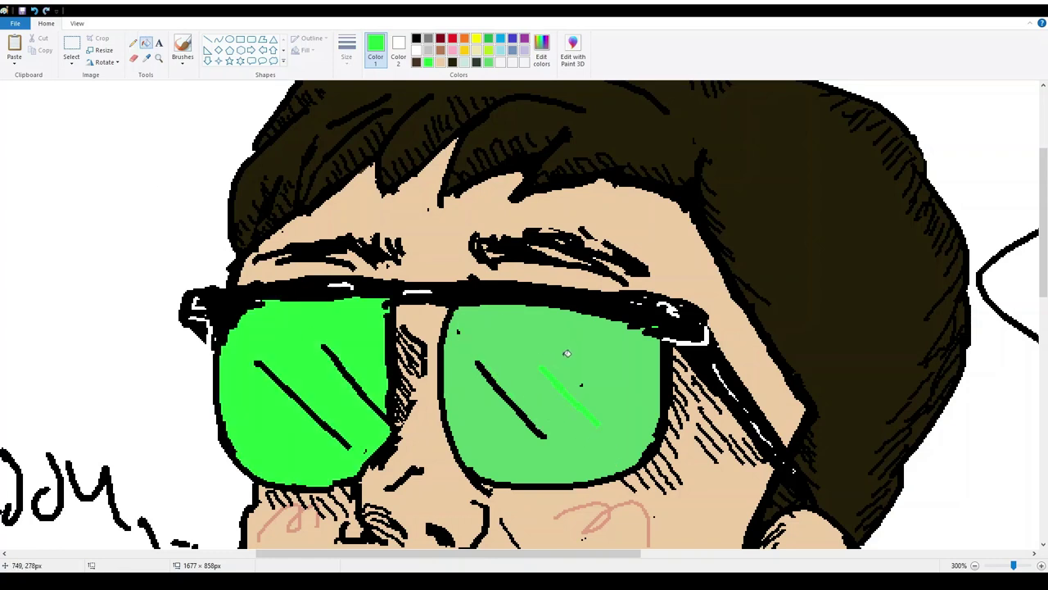
{"action": "key", "text": "ctrl+z"}
{"action": "key", "text": "ctrl+z"}
Step: Mix a yellowish light green from the sampled lens colour and pencil the outline of a diagonal reflection band on the right lens
{"action": "left_click", "coordinate": [146, 58]}
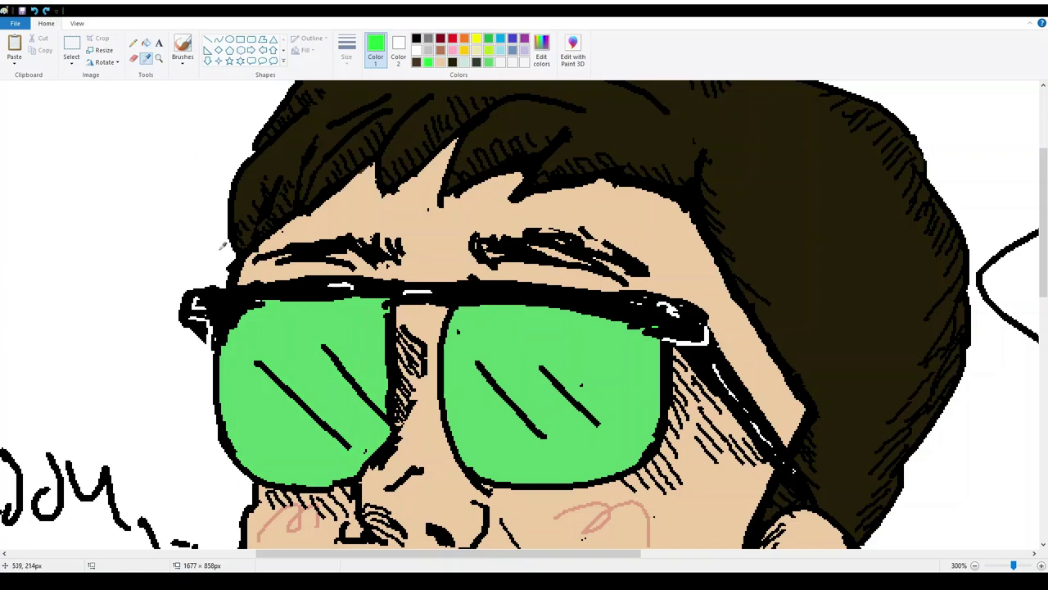
{"action": "left_click", "coordinate": [278, 336]}
{"action": "left_click", "coordinate": [550, 62]}
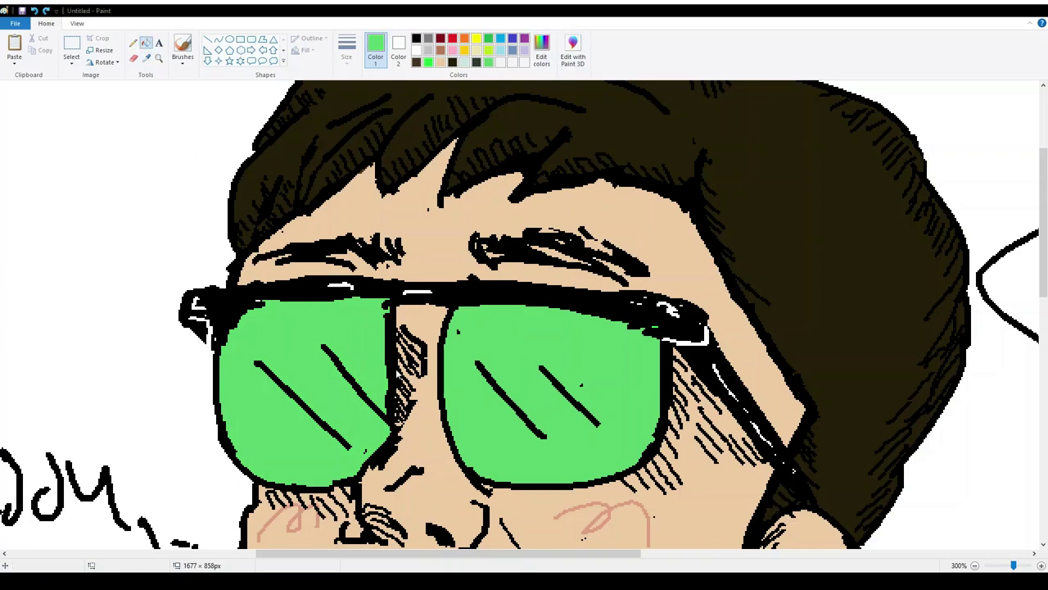
{"action": "left_click", "coordinate": [133, 43]}
{"action": "mouse_move", "coordinate": [456, 311]}
{"action": "left_mouse_down"}
{"action": "mouse_move", "coordinate": [501, 387]}
{"action": "mouse_move", "coordinate": [485, 368]}
{"action": "left_mouse_up"}
{"action": "key", "text": "ctrl+z"}
{"action": "left_click_drag", "start_coordinate": [504, 312], "coordinate": [564, 403]}
{"action": "left_click_drag", "start_coordinate": [595, 449], "coordinate": [633, 471]}
Step: Close the gaps in the right lens's reflection outline and fill the band with light yellow-green, undoing misplaced fills
{"action": "left_click", "coordinate": [146, 41]}
{"action": "left_click", "coordinate": [520, 374]}
{"action": "key", "text": "ctrl+z"}
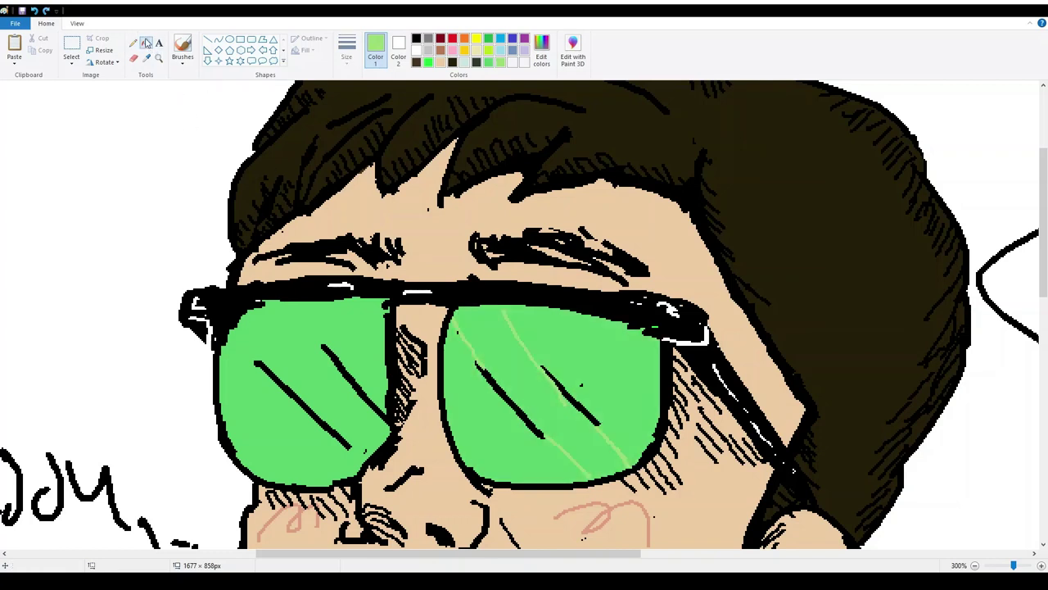
{"action": "left_click", "coordinate": [133, 42]}
{"action": "left_click_drag", "start_coordinate": [505, 312], "coordinate": [502, 305]}
{"action": "left_click", "coordinate": [147, 42]}
{"action": "left_click", "coordinate": [496, 375]}
{"action": "key", "text": "ctrl+z"}
{"action": "left_click", "coordinate": [133, 42]}
{"action": "left_click", "coordinate": [147, 42]}
{"action": "left_click", "coordinate": [572, 426]}
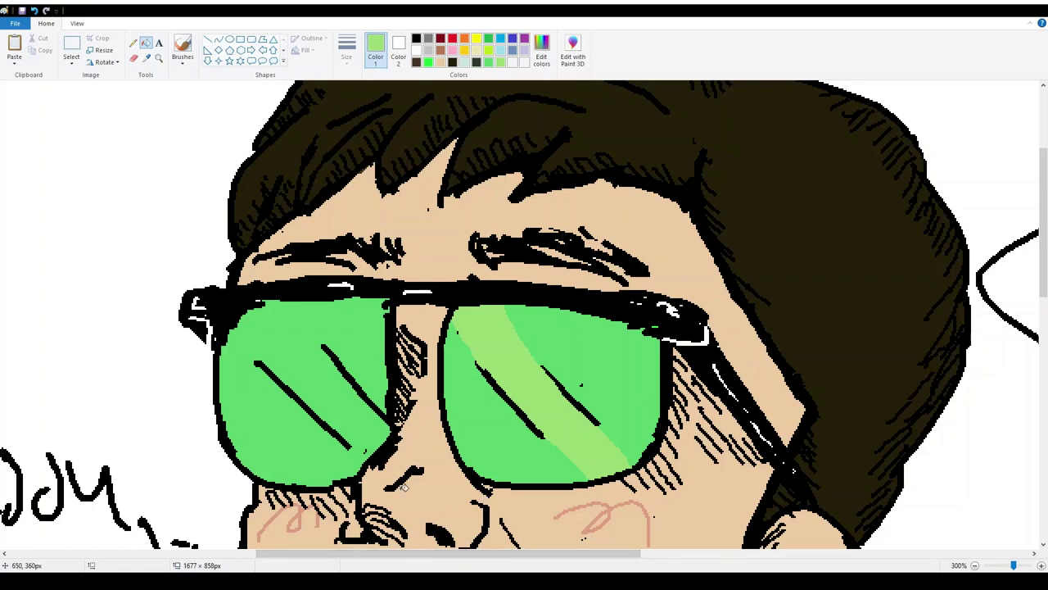
Step: Outline a diagonal reflection band on the left lens with two straight lines and fill it with light yellow-green
{"action": "left_click", "coordinate": [208, 38]}
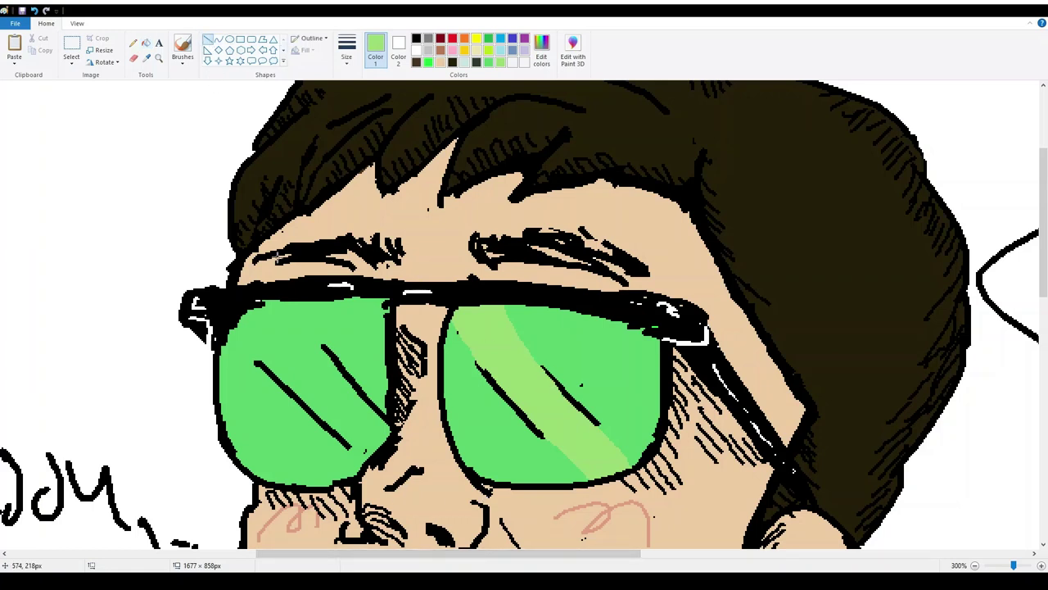
{"action": "mouse_move", "coordinate": [238, 324]}
{"action": "left_mouse_down"}
{"action": "mouse_move", "coordinate": [260, 359]}
{"action": "mouse_move", "coordinate": [368, 448]}
{"action": "left_mouse_up"}
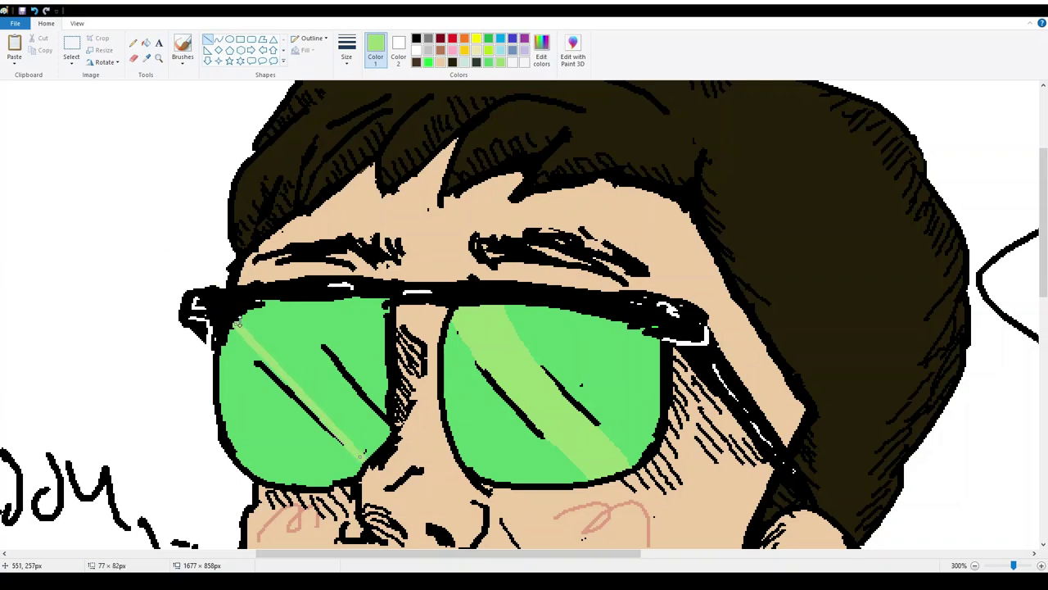
{"action": "left_click_drag", "start_coordinate": [239, 326], "coordinate": [389, 428]}
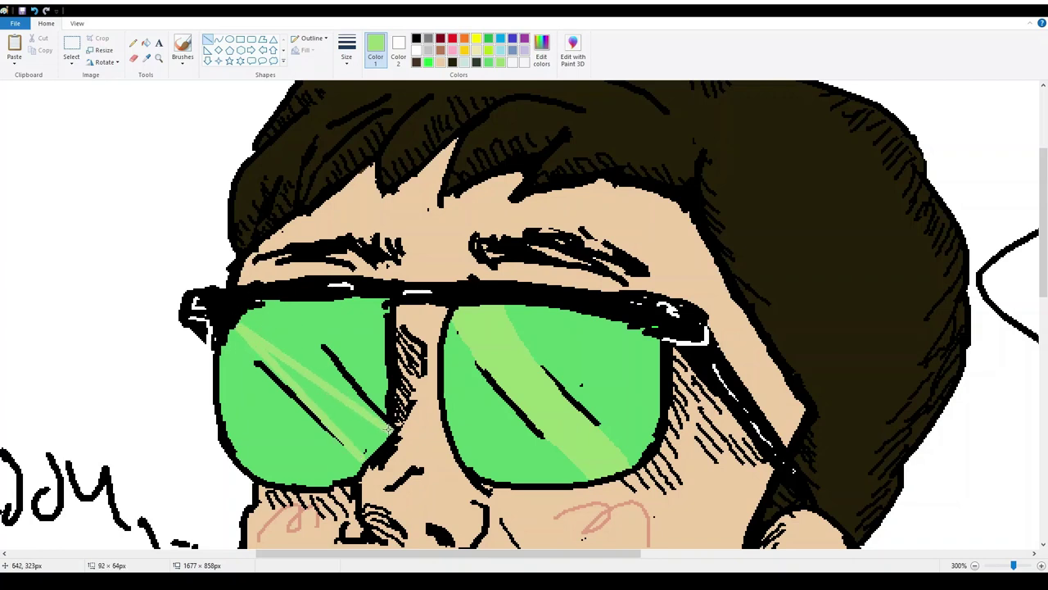
{"action": "left_click", "coordinate": [132, 43]}
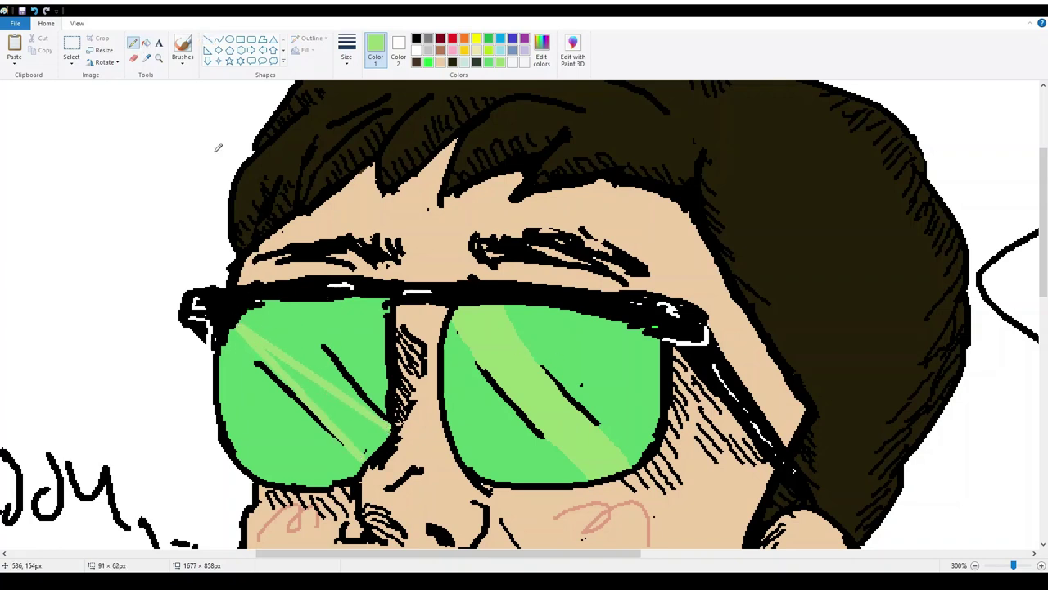
{"action": "left_click", "coordinate": [145, 42]}
{"action": "left_click", "coordinate": [328, 390]}
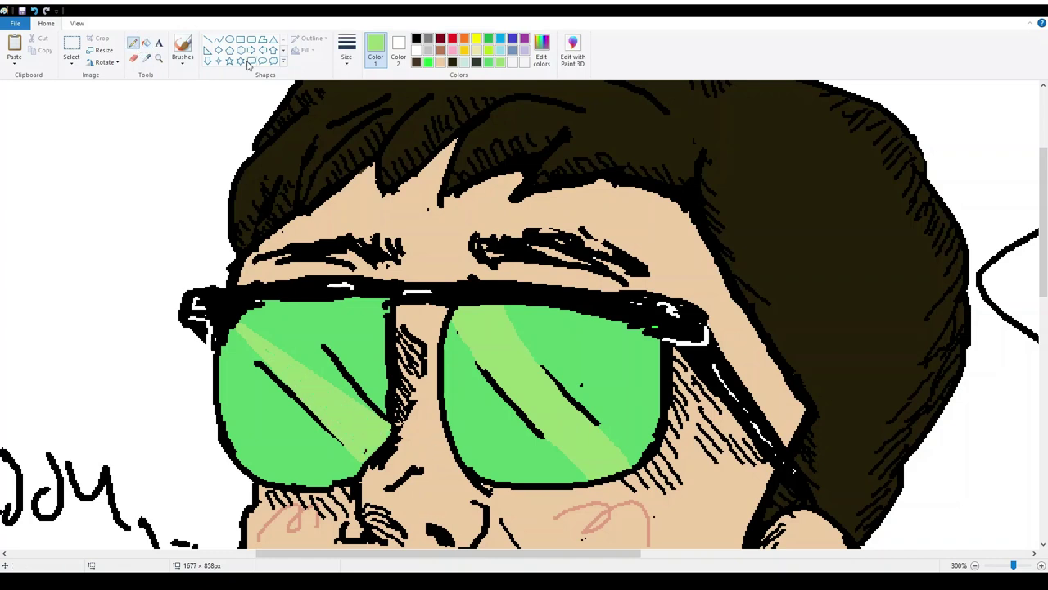
Step: Draw a straight diagonal line in the lens green through the reflection band on each lens
{"action": "left_click", "coordinate": [208, 40]}
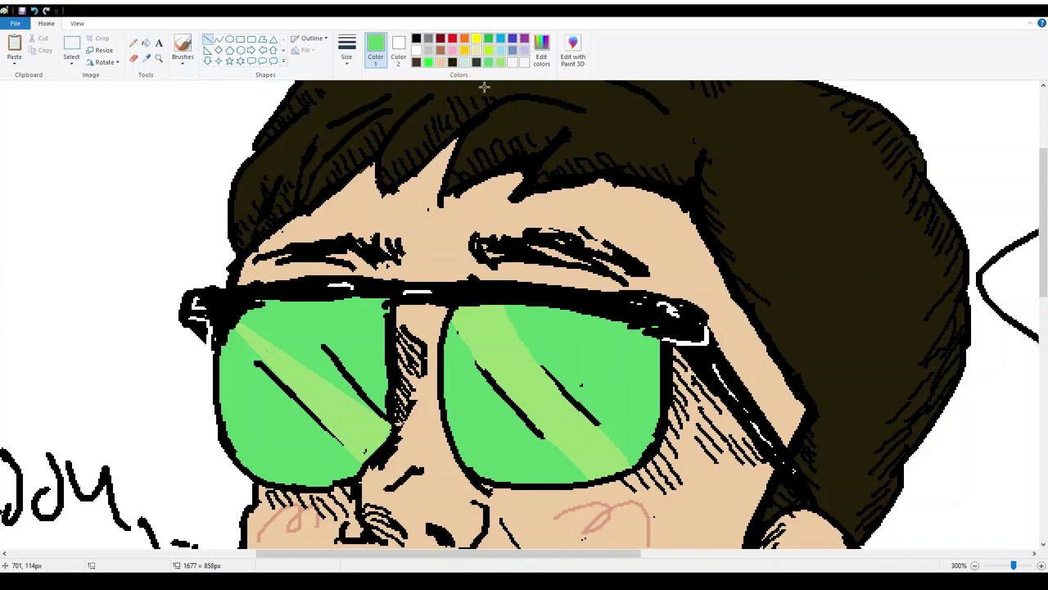
{"action": "left_click_drag", "start_coordinate": [456, 321], "coordinate": [622, 465]}
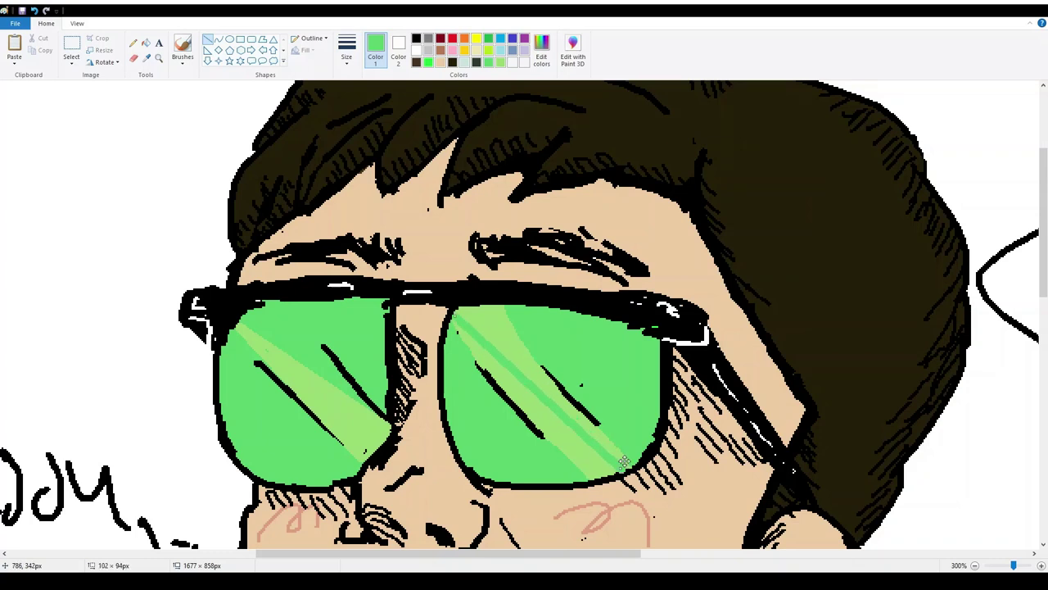
{"action": "left_click", "coordinate": [629, 419]}
{"action": "mouse_move", "coordinate": [242, 325]}
{"action": "left_mouse_down"}
{"action": "mouse_move", "coordinate": [375, 455]}
{"action": "mouse_move", "coordinate": [363, 428]}
{"action": "left_mouse_up"}
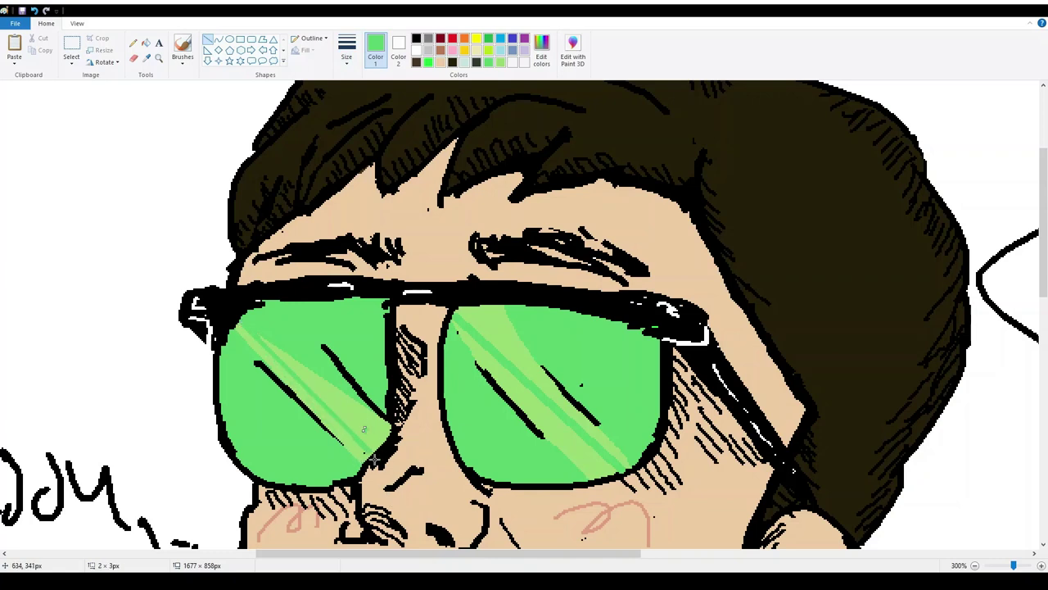
Step: Pencil light yellow-green strokes over the lens-green lines in both lenses' diagonal reflection bands
{"action": "left_click", "coordinate": [376, 460]}
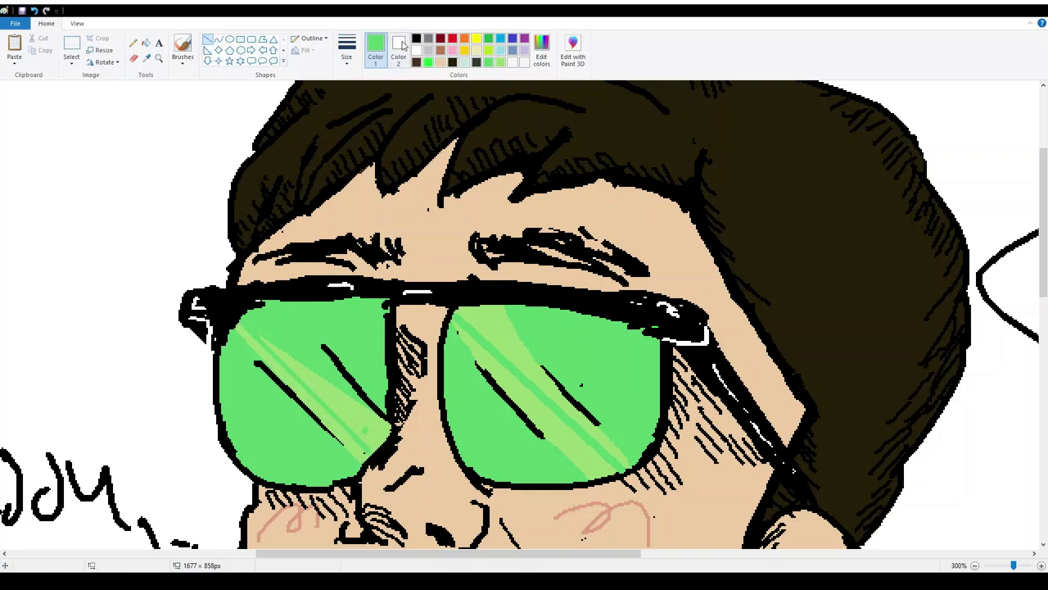
{"action": "left_click", "coordinate": [133, 43]}
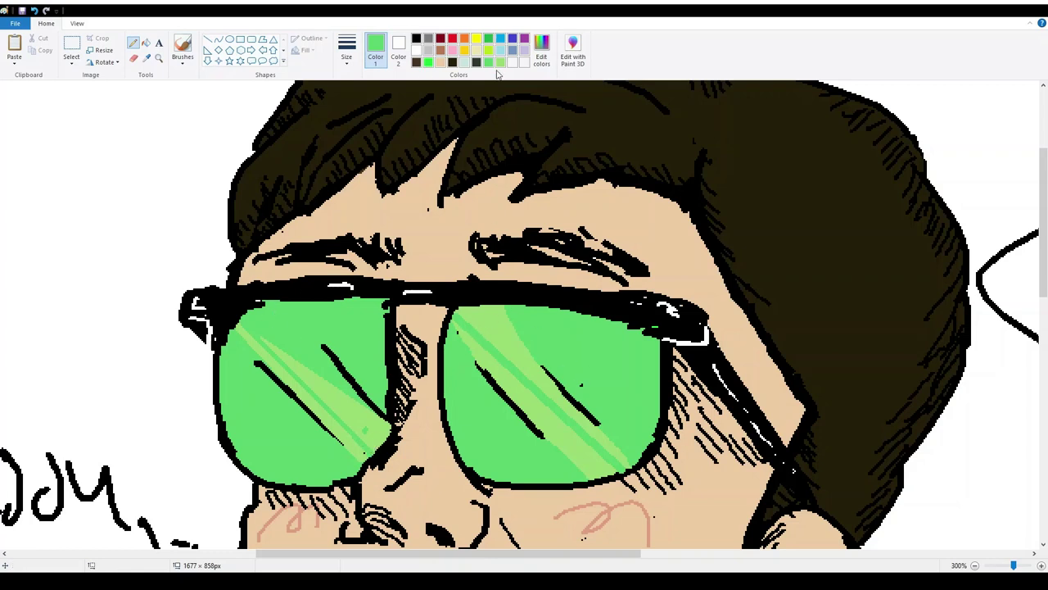
{"action": "left_click", "coordinate": [499, 63]}
{"action": "mouse_move", "coordinate": [241, 326]}
{"action": "left_mouse_down"}
{"action": "mouse_move", "coordinate": [257, 351]}
{"action": "mouse_move", "coordinate": [339, 407]}
{"action": "left_mouse_up"}
{"action": "mouse_move", "coordinate": [273, 338]}
{"action": "left_mouse_down"}
{"action": "mouse_move", "coordinate": [370, 436]}
{"action": "mouse_move", "coordinate": [336, 387]}
{"action": "mouse_move", "coordinate": [372, 409]}
{"action": "left_mouse_up"}
{"action": "mouse_move", "coordinate": [460, 321]}
{"action": "left_mouse_down"}
{"action": "mouse_move", "coordinate": [591, 453]}
{"action": "mouse_move", "coordinate": [612, 460]}
{"action": "left_mouse_up"}
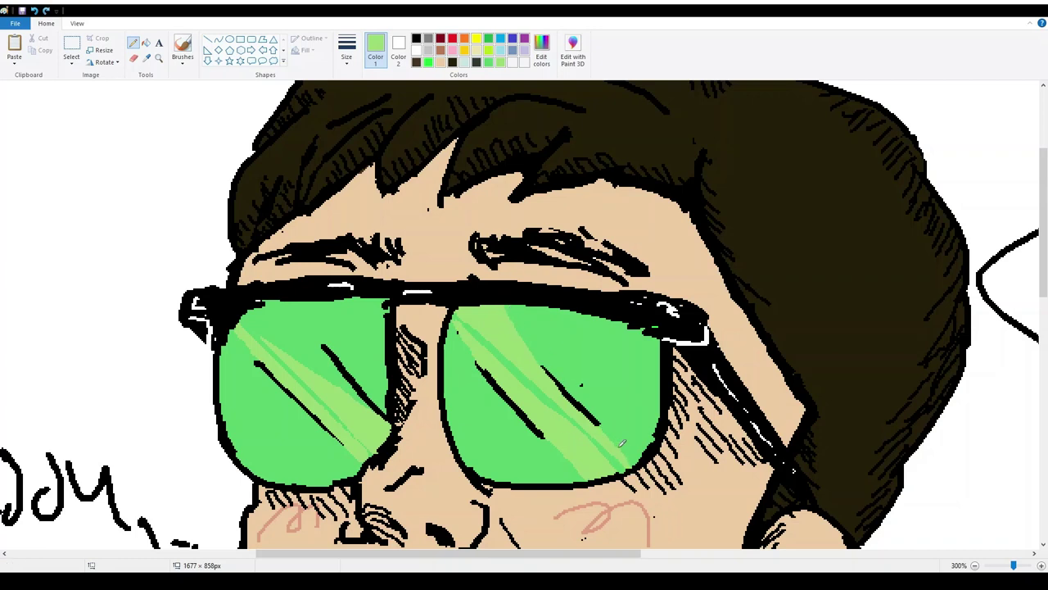
Step: Break up the reflection bands on both lenses with thin diagonal streaks in the lens green, undoing a misplaced stroke
{"action": "left_click", "coordinate": [490, 63]}
{"action": "left_click_drag", "start_coordinate": [469, 314], "coordinate": [598, 463]}
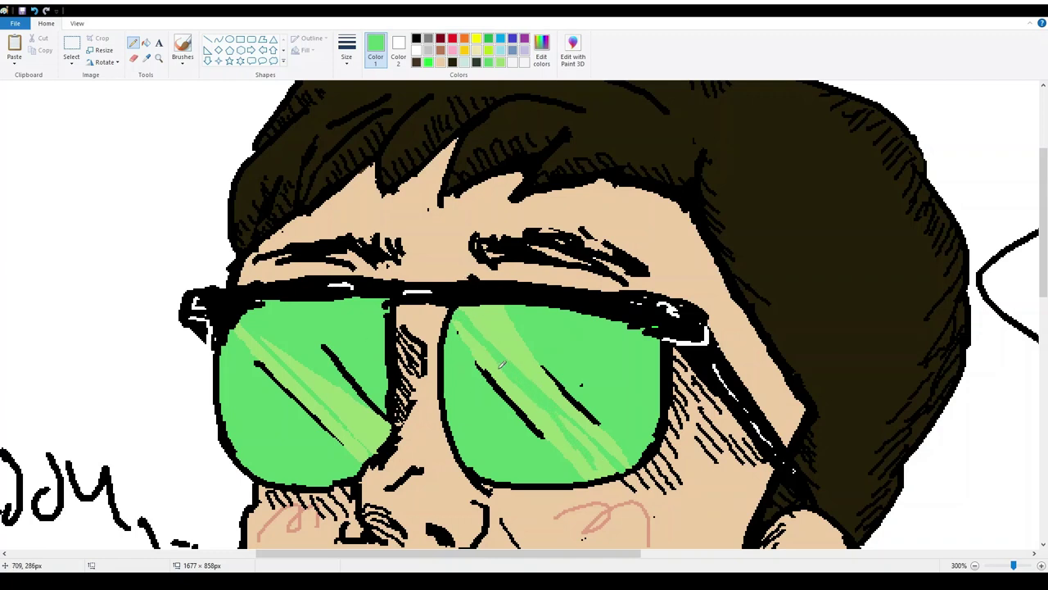
{"action": "left_click_drag", "start_coordinate": [258, 333], "coordinate": [366, 448]}
{"action": "key", "text": "ctrl+z"}
{"action": "left_click_drag", "start_coordinate": [264, 343], "coordinate": [350, 433]}
{"action": "left_click_drag", "start_coordinate": [289, 365], "coordinate": [363, 440]}
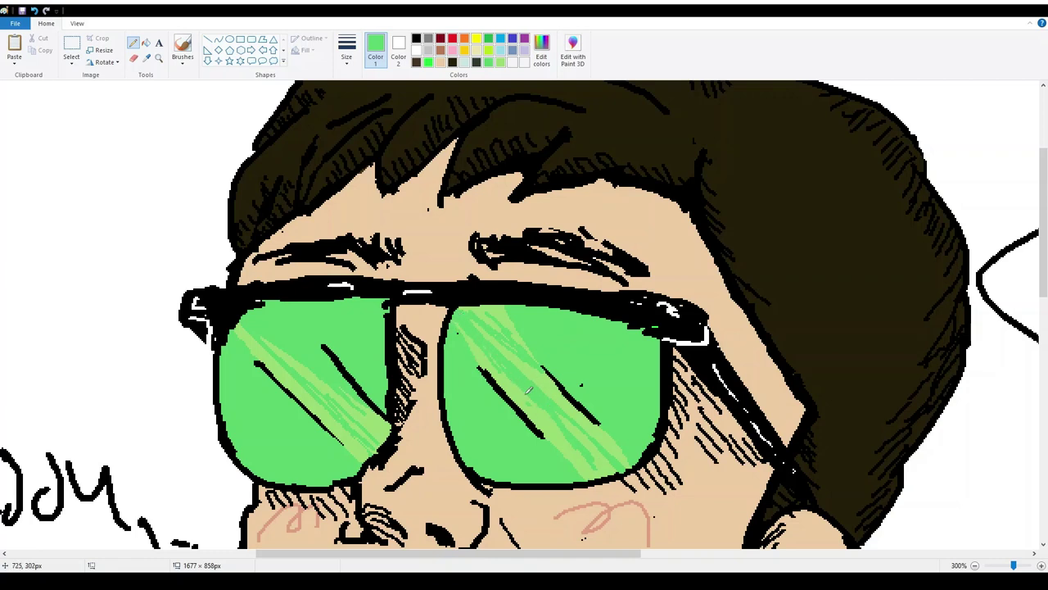
{"action": "left_click_drag", "start_coordinate": [243, 337], "coordinate": [274, 365]}
{"action": "left_click_drag", "start_coordinate": [380, 421], "coordinate": [390, 428]}
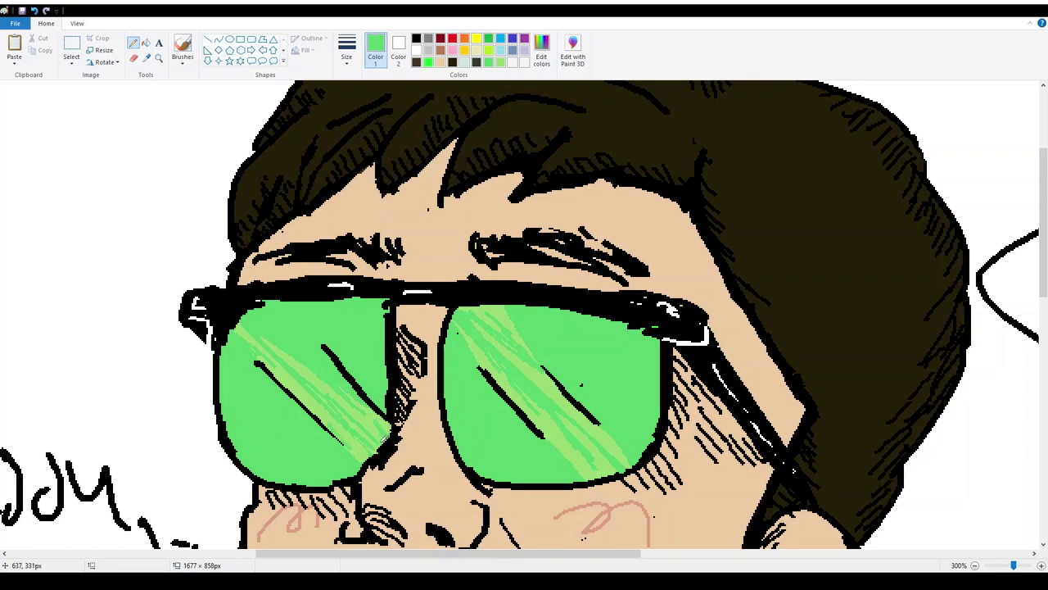
Step: Darken the left eyebrow's inner end in black and spread light yellow-green diagonal streaks across both lenses
{"action": "left_click", "coordinate": [416, 38]}
{"action": "left_click_drag", "start_coordinate": [385, 244], "coordinate": [405, 251]}
{"action": "left_click", "coordinate": [501, 62]}
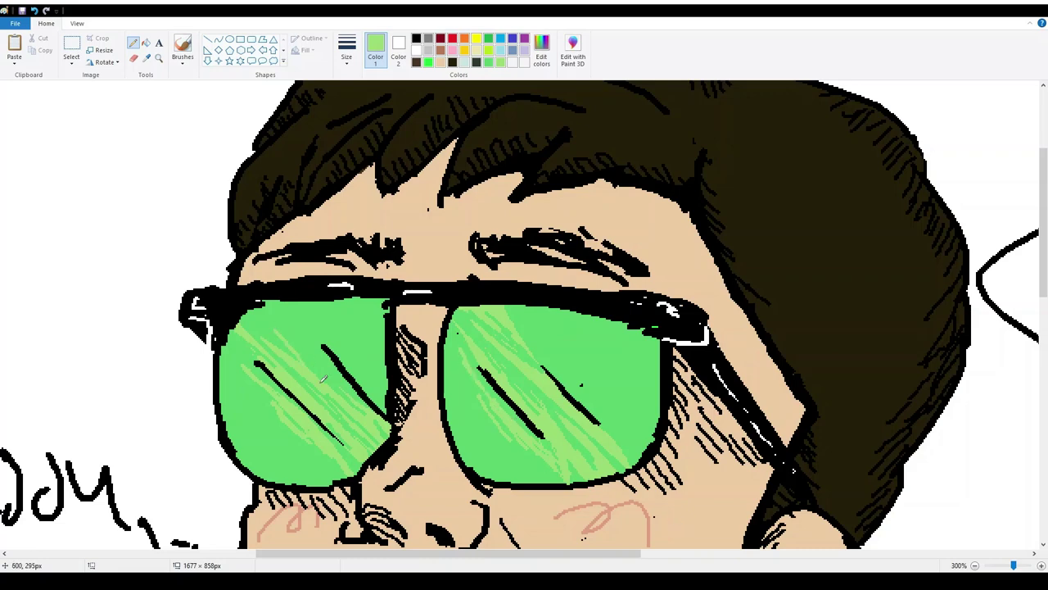
{"action": "left_click", "coordinate": [975, 565]}
{"action": "left_click", "coordinate": [974, 565]}
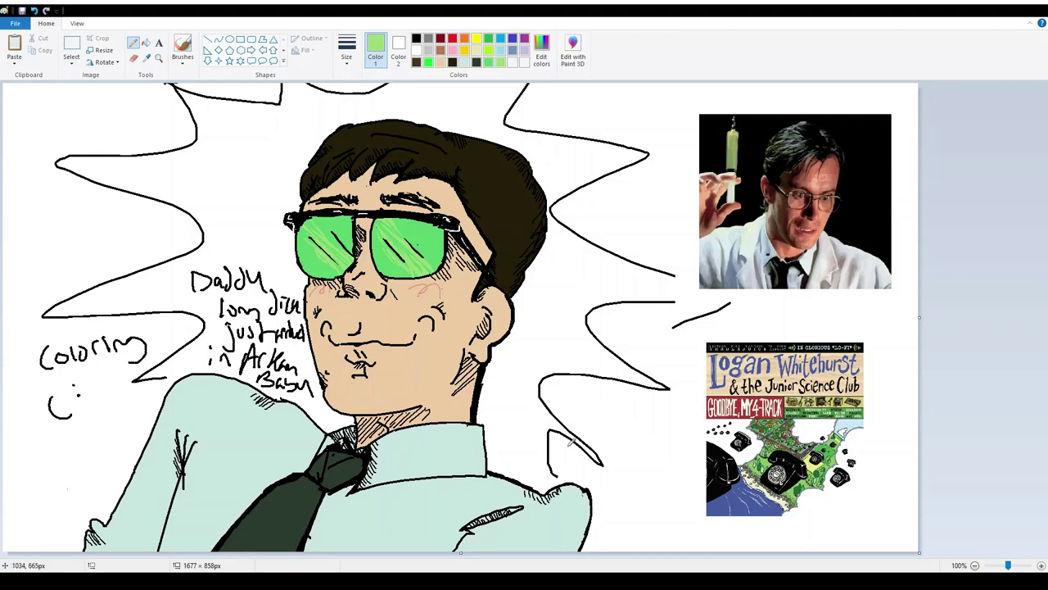
Step: Hatch the shirt along the tie's right edge in black and touch up the left sleeve fold in the pale shirt colour
{"action": "left_click", "coordinate": [416, 38]}
{"action": "mouse_move", "coordinate": [340, 492]}
{"action": "left_mouse_down"}
{"action": "mouse_move", "coordinate": [317, 524]}
{"action": "mouse_move", "coordinate": [320, 515]}
{"action": "left_mouse_up"}
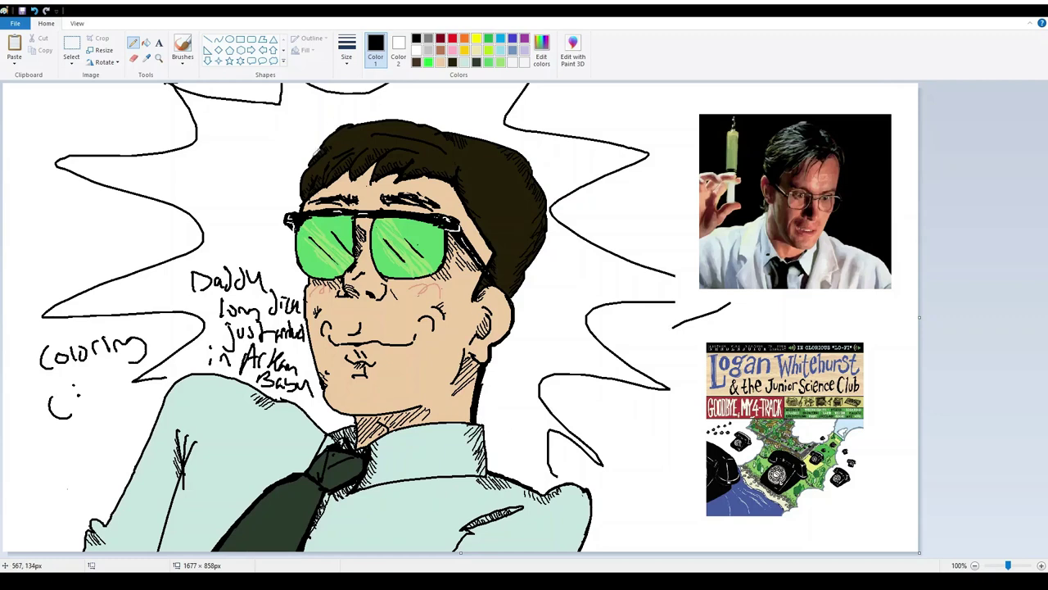
{"action": "left_click", "coordinate": [468, 62]}
{"action": "mouse_move", "coordinate": [186, 489]}
{"action": "left_mouse_down"}
{"action": "mouse_move", "coordinate": [190, 463]}
{"action": "mouse_move", "coordinate": [188, 483]}
{"action": "left_mouse_up"}
{"action": "left_click", "coordinate": [417, 39]}
Step: Sample dark red from the reference photo's mouth, brush a test mark on the face and sample the blended tan from it
{"action": "left_click", "coordinate": [147, 59]}
{"action": "left_click", "coordinate": [814, 232]}
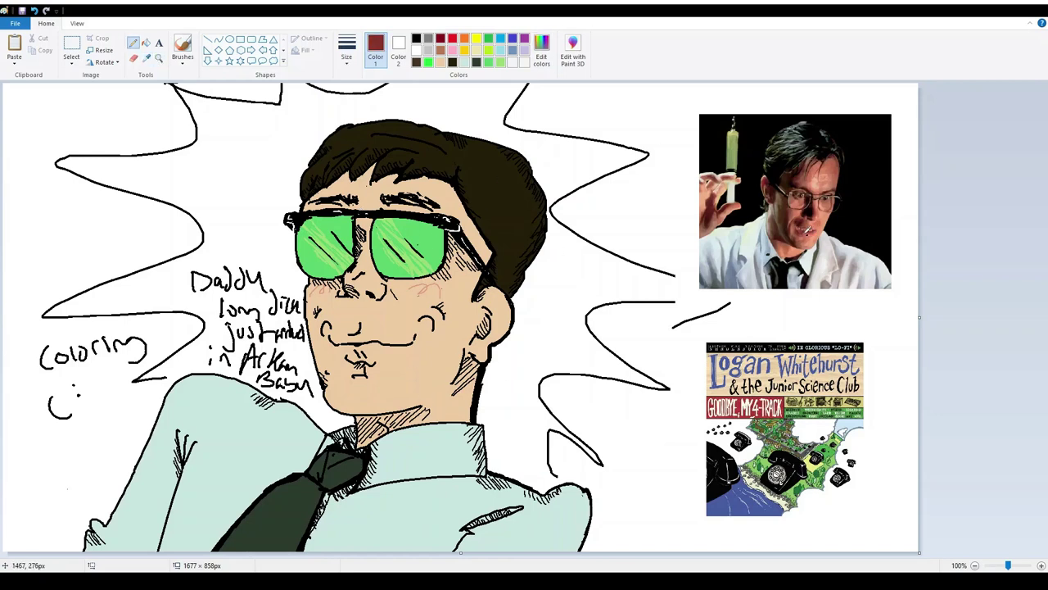
{"action": "left_click_drag", "start_coordinate": [334, 334], "coordinate": [367, 362]}
{"action": "left_click", "coordinate": [182, 47]}
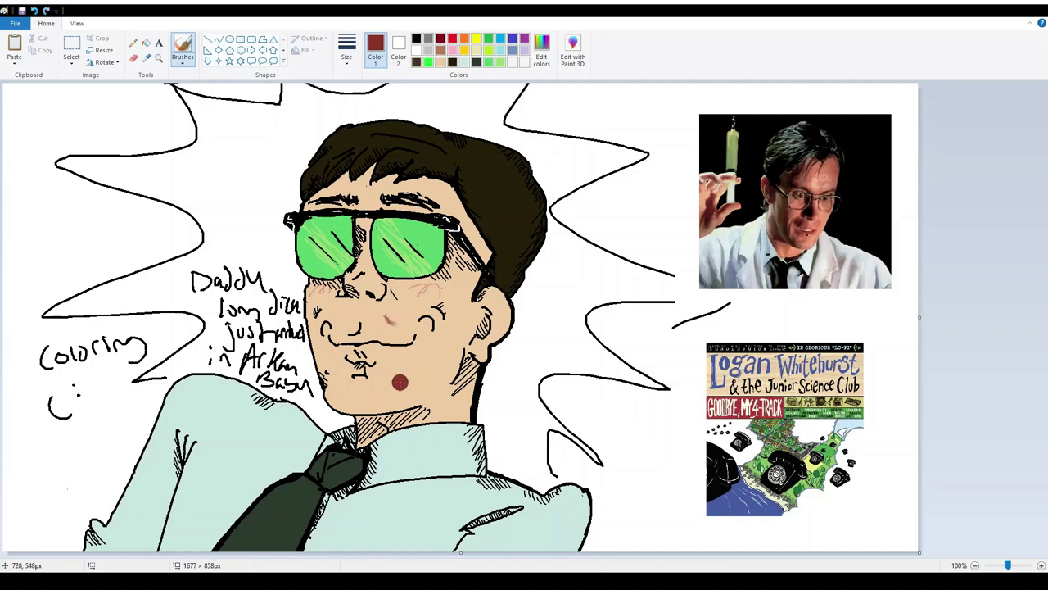
{"action": "left_click", "coordinate": [145, 57]}
{"action": "left_click", "coordinate": [398, 323]}
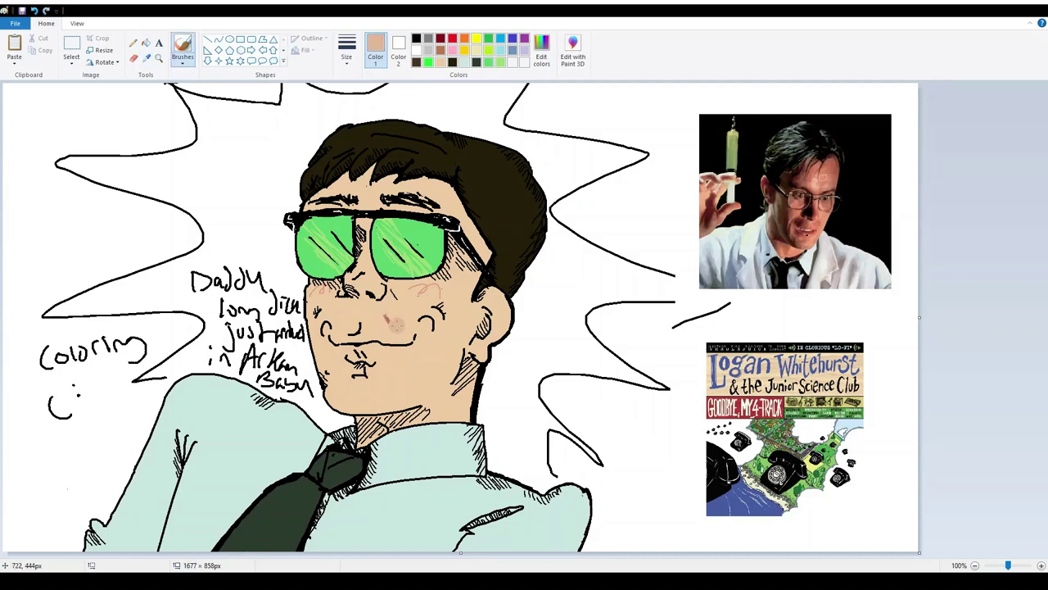
Step: Try the blended tan around the mouth with brush strokes and as a fill over the face
{"action": "left_click_drag", "start_coordinate": [350, 354], "coordinate": [370, 353]}
{"action": "left_click", "coordinate": [132, 43]}
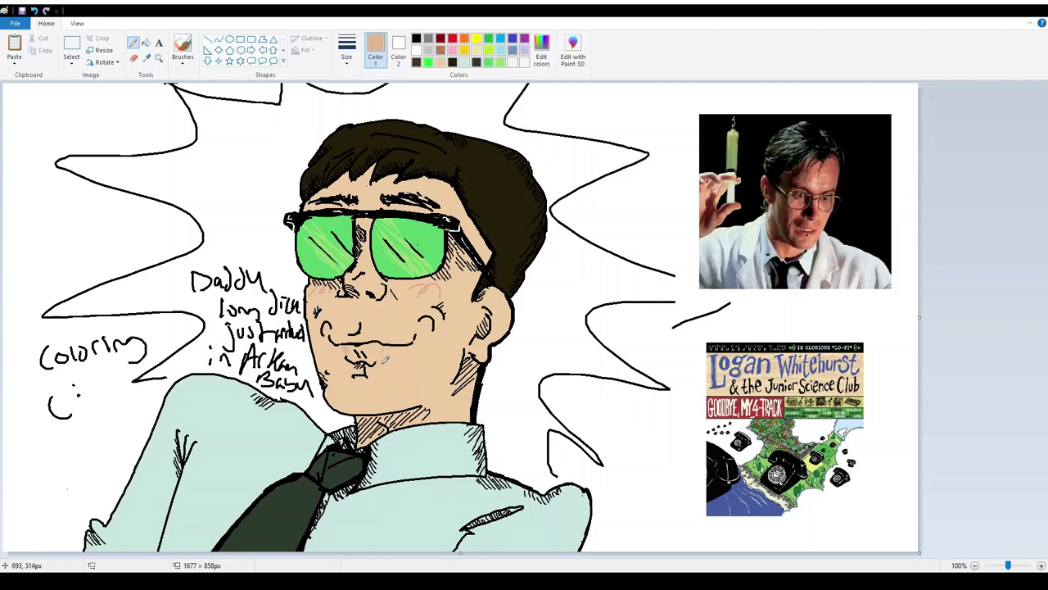
{"action": "left_click", "coordinate": [146, 42]}
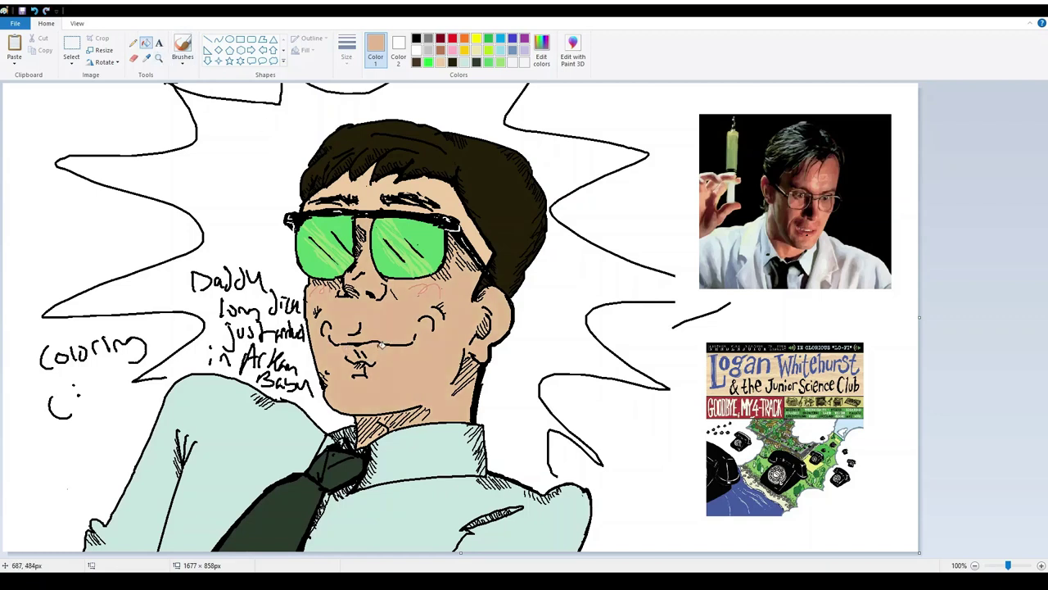
{"action": "left_click", "coordinate": [133, 42]}
Step: Shade the upper lip in tan above the mouth line with the pencil, undoing a stray stroke below it
{"action": "left_click", "coordinate": [1040, 565]}
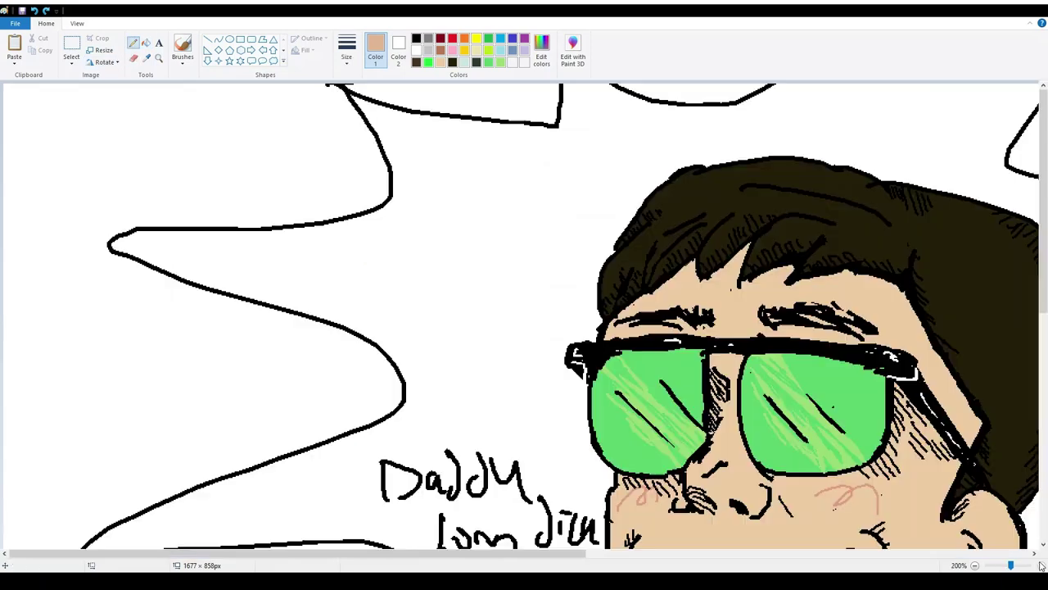
{"action": "left_click", "coordinate": [1040, 565]}
{"action": "left_click_drag", "start_coordinate": [1043, 196], "coordinate": [1043, 367]}
{"action": "left_click_drag", "start_coordinate": [389, 555], "coordinate": [660, 556]}
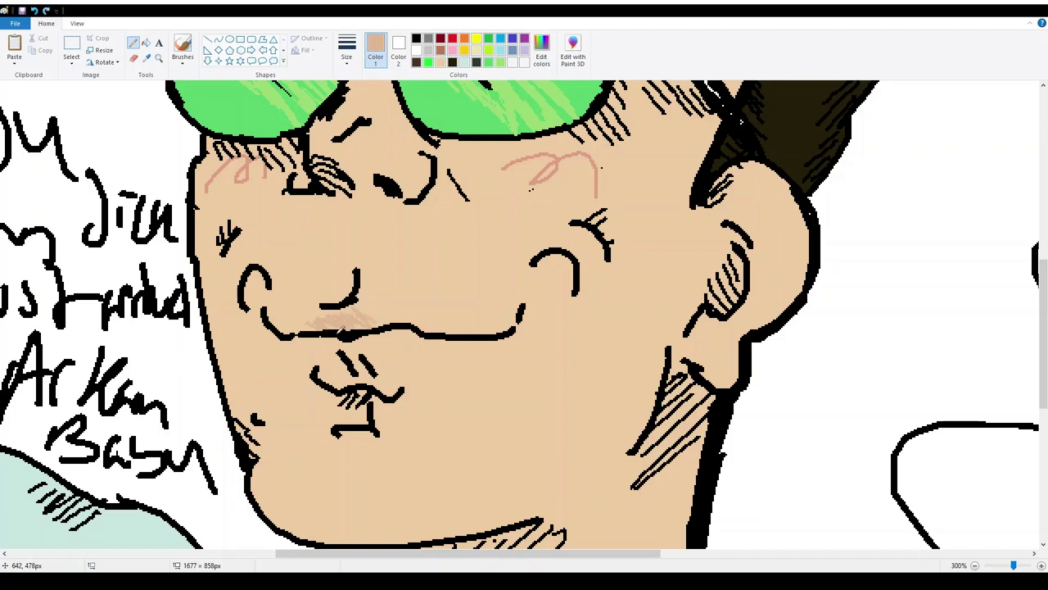
{"action": "mouse_move", "coordinate": [377, 325]}
{"action": "left_mouse_down"}
{"action": "mouse_move", "coordinate": [304, 311]}
{"action": "mouse_move", "coordinate": [314, 321]}
{"action": "left_mouse_up"}
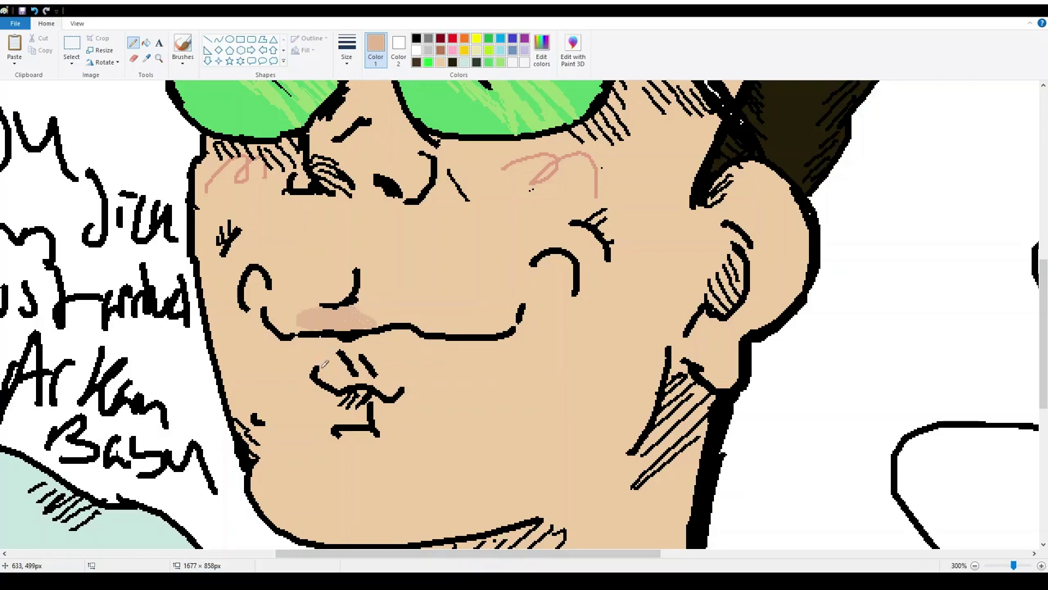
{"action": "mouse_move", "coordinate": [324, 365]}
{"action": "left_mouse_down"}
{"action": "mouse_move", "coordinate": [310, 339]}
{"action": "mouse_move", "coordinate": [323, 334]}
{"action": "left_mouse_up"}
{"action": "key", "text": "ctrl+z"}
{"action": "mouse_move", "coordinate": [379, 314]}
{"action": "left_mouse_down"}
{"action": "mouse_move", "coordinate": [404, 317]}
{"action": "mouse_move", "coordinate": [362, 307]}
{"action": "left_mouse_up"}
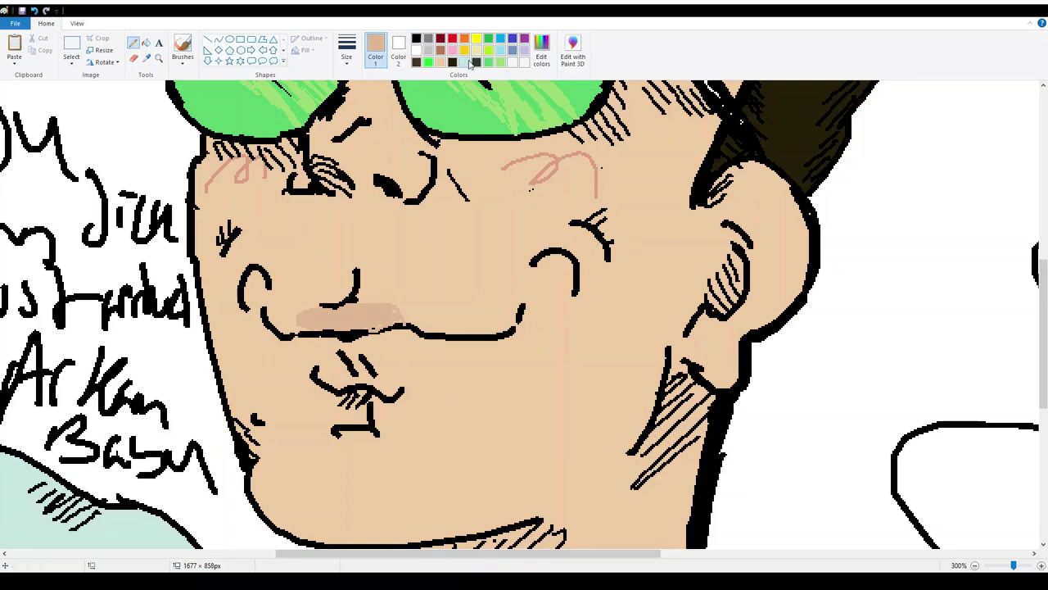
Step: Outline the upper lip in black and add short shading strokes along the mouth line
{"action": "left_click", "coordinate": [416, 39]}
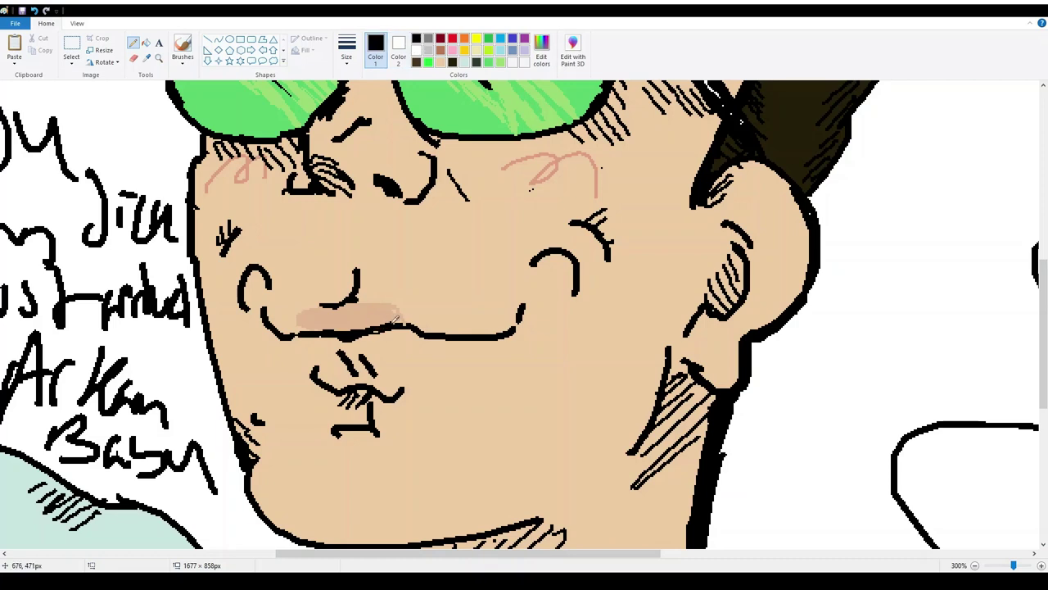
{"action": "mouse_move", "coordinate": [348, 303]}
{"action": "left_mouse_down"}
{"action": "mouse_move", "coordinate": [380, 305]}
{"action": "mouse_move", "coordinate": [298, 315]}
{"action": "mouse_move", "coordinate": [338, 329]}
{"action": "left_mouse_up"}
{"action": "mouse_move", "coordinate": [339, 321]}
{"action": "left_mouse_down"}
{"action": "mouse_move", "coordinate": [351, 329]}
{"action": "mouse_move", "coordinate": [398, 309]}
{"action": "mouse_move", "coordinate": [408, 321]}
{"action": "left_mouse_up"}
Step: Cover the base of the chin mark with skin colour and redraw it as a short curved black line
{"action": "left_click", "coordinate": [136, 58]}
{"action": "left_click", "coordinate": [134, 44]}
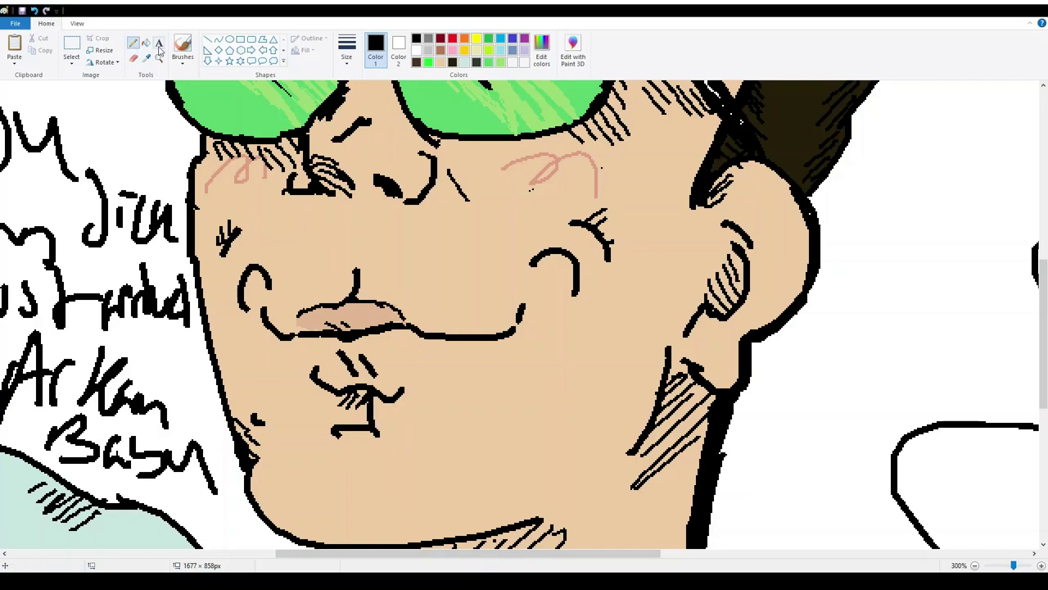
{"action": "left_click", "coordinate": [441, 61]}
{"action": "mouse_move", "coordinate": [370, 414]}
{"action": "left_mouse_down"}
{"action": "mouse_move", "coordinate": [343, 425]}
{"action": "mouse_move", "coordinate": [368, 435]}
{"action": "mouse_move", "coordinate": [368, 419]}
{"action": "mouse_move", "coordinate": [353, 411]}
{"action": "mouse_move", "coordinate": [332, 432]}
{"action": "mouse_move", "coordinate": [375, 401]}
{"action": "left_mouse_up"}
{"action": "left_click", "coordinate": [416, 40]}
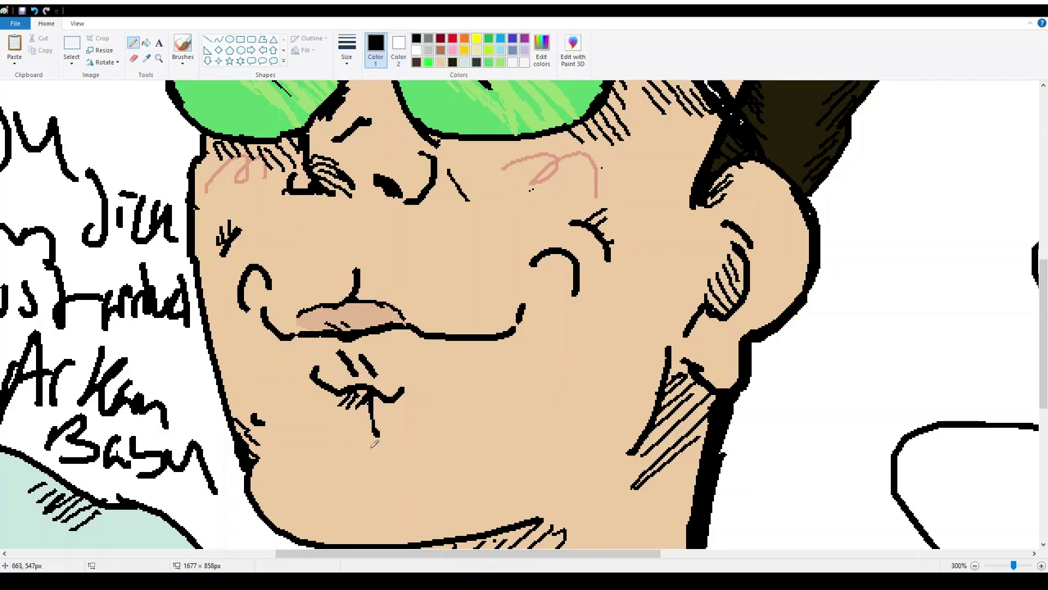
{"action": "left_click_drag", "start_coordinate": [360, 448], "coordinate": [379, 427]}
Step: Add black shading strokes below the ear, at the right cheek crease and beside the nose
{"action": "left_click_drag", "start_coordinate": [675, 354], "coordinate": [703, 385]}
{"action": "left_click_drag", "start_coordinate": [609, 223], "coordinate": [603, 233]}
{"action": "left_click", "coordinate": [975, 565]}
{"action": "left_click", "coordinate": [975, 565]}
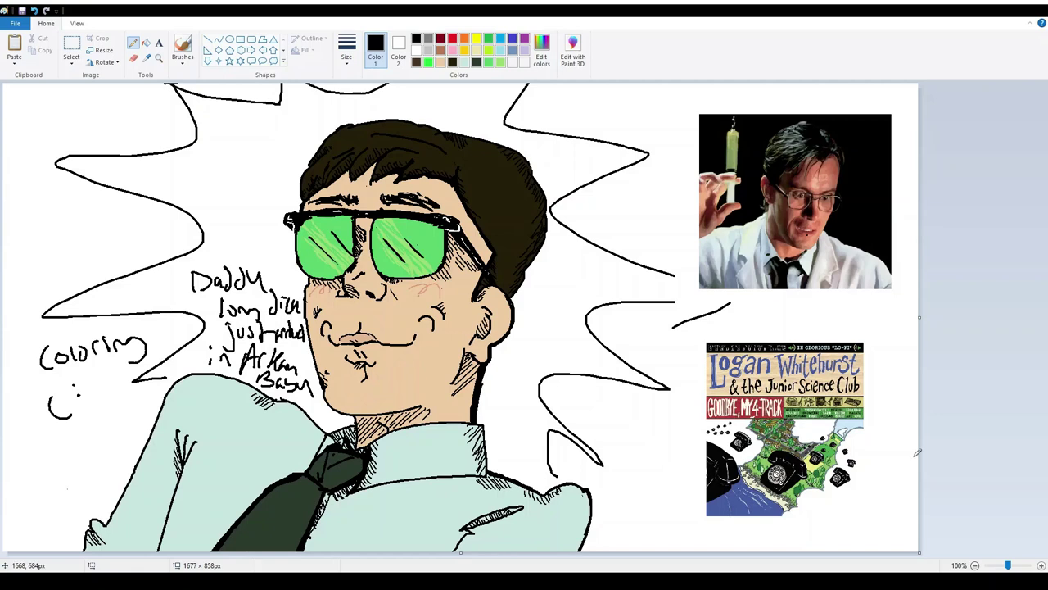
{"action": "left_click_drag", "start_coordinate": [396, 296], "coordinate": [389, 288]}
Step: Draw long, near-vertical black hatching lines down the upper part of the tie's blade
{"action": "left_click", "coordinate": [1037, 95]}
{"action": "double_click", "coordinate": [1041, 565]}
{"action": "left_click_drag", "start_coordinate": [1042, 188], "coordinate": [1042, 500]}
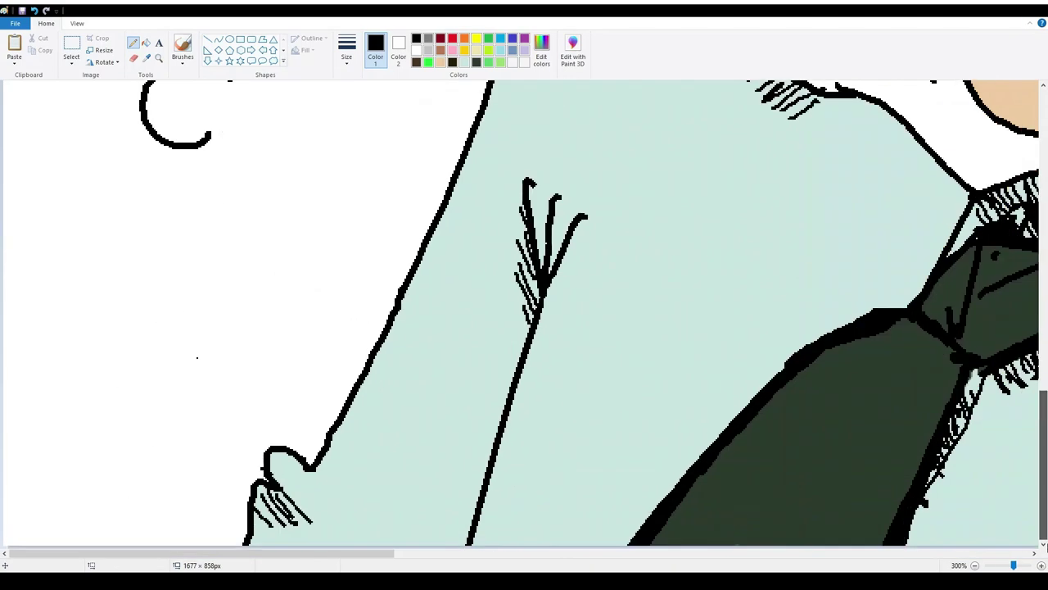
{"action": "left_click_drag", "start_coordinate": [878, 334], "coordinate": [883, 452]}
{"action": "left_click_drag", "start_coordinate": [838, 344], "coordinate": [855, 480]}
{"action": "mouse_move", "coordinate": [824, 350]}
{"action": "left_mouse_down"}
{"action": "mouse_move", "coordinate": [837, 514]}
{"action": "mouse_move", "coordinate": [864, 544]}
{"action": "left_mouse_up"}
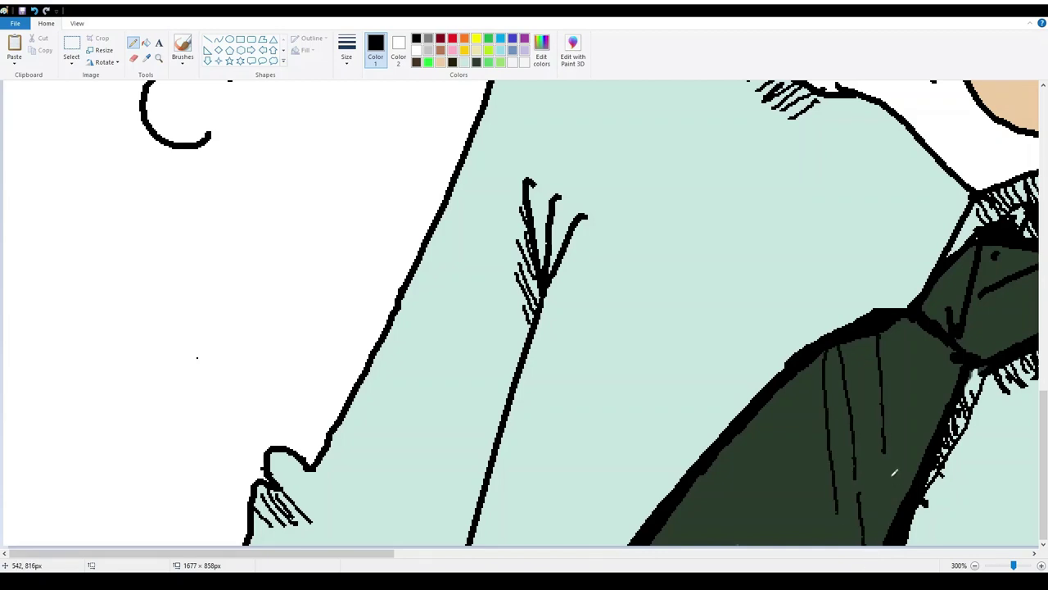
{"action": "left_click_drag", "start_coordinate": [891, 464], "coordinate": [893, 515]}
{"action": "left_click_drag", "start_coordinate": [906, 320], "coordinate": [920, 434]}
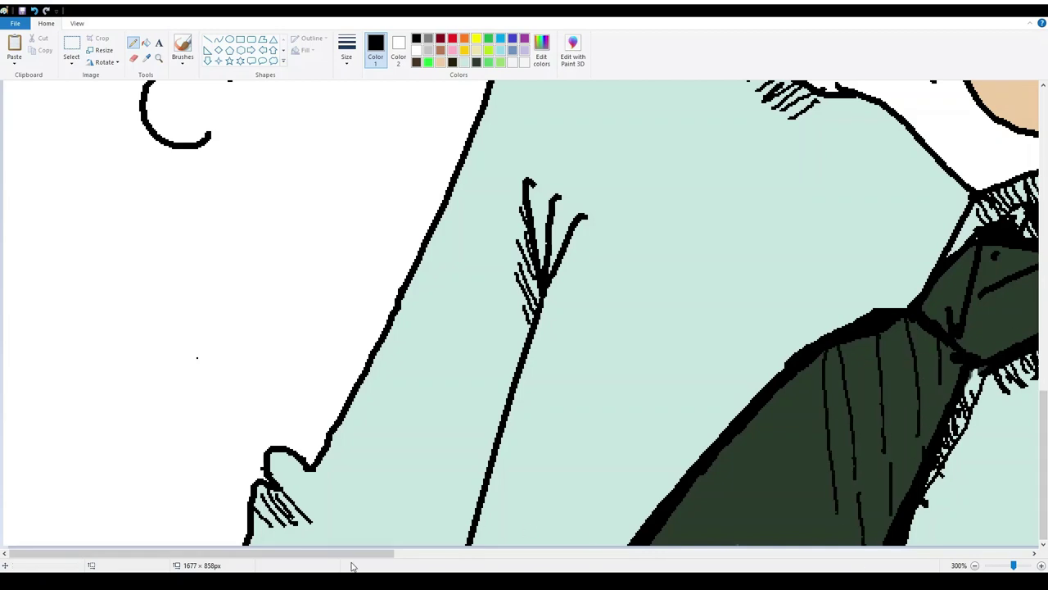
{"action": "left_click_drag", "start_coordinate": [352, 553], "coordinate": [458, 553]}
{"action": "left_click_drag", "start_coordinate": [534, 512], "coordinate": [538, 543]}
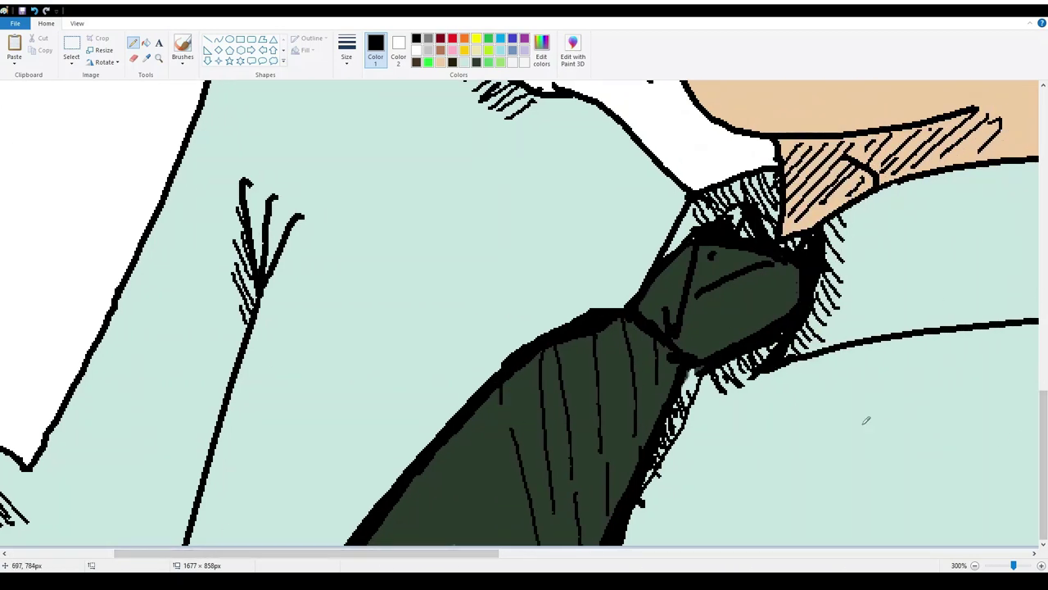
Step: Hatch the tie's knot with short black strokes
{"action": "scroll", "coordinate": [866, 421], "scroll_direction": "down", "scroll_amount": 1, "text": "ctrl"}
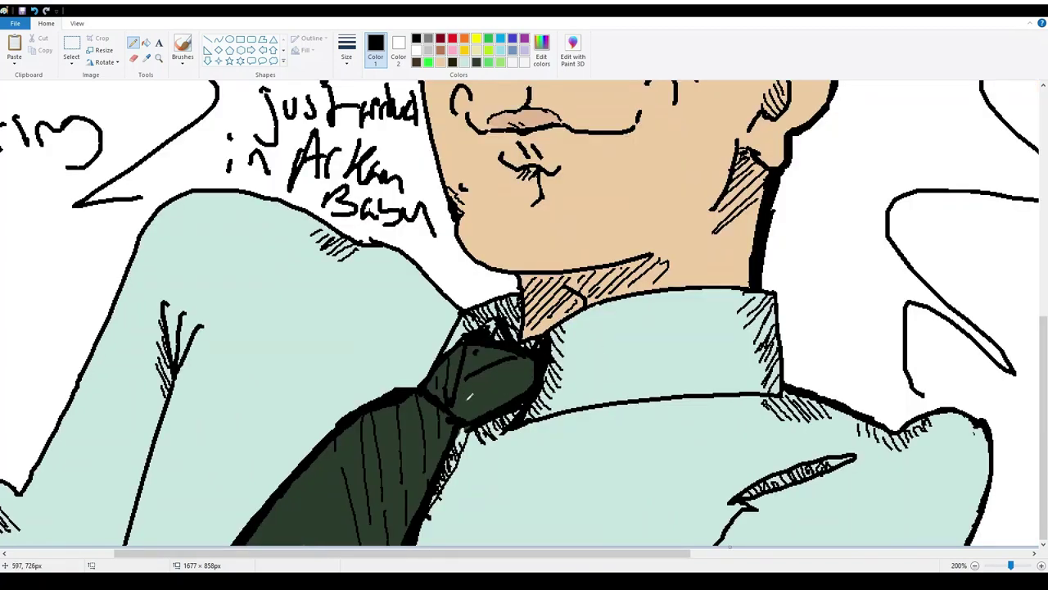
{"action": "left_click_drag", "start_coordinate": [470, 382], "coordinate": [468, 421]}
{"action": "left_click_drag", "start_coordinate": [499, 369], "coordinate": [496, 393]}
{"action": "left_click_drag", "start_coordinate": [512, 366], "coordinate": [483, 413]}
{"action": "left_click_drag", "start_coordinate": [511, 381], "coordinate": [501, 402]}
{"action": "left_click_drag", "start_coordinate": [525, 361], "coordinate": [524, 386]}
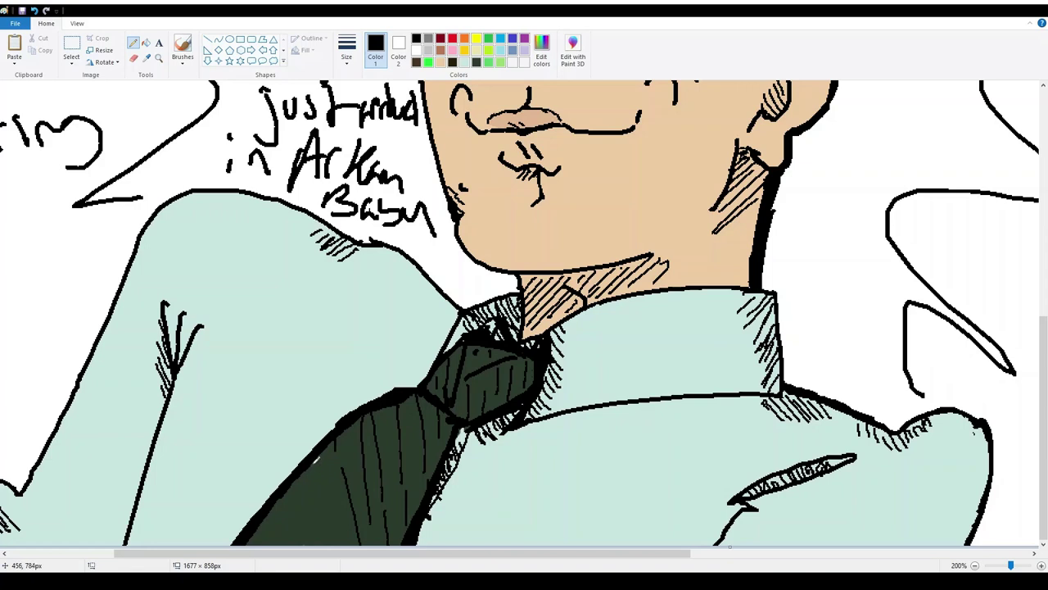
Step: Extend the black hatching over the tie's lower left part and add shading strokes to the shoulder beside the collar
{"action": "left_click_drag", "start_coordinate": [314, 461], "coordinate": [328, 545]}
{"action": "left_click_drag", "start_coordinate": [297, 487], "coordinate": [288, 545]}
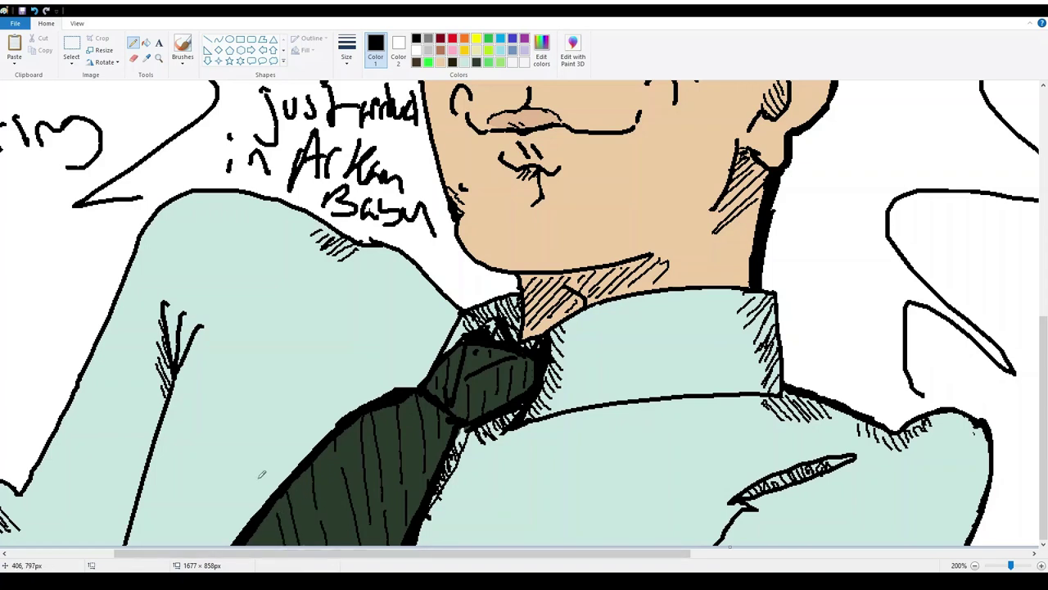
{"action": "left_click_drag", "start_coordinate": [331, 457], "coordinate": [336, 526]}
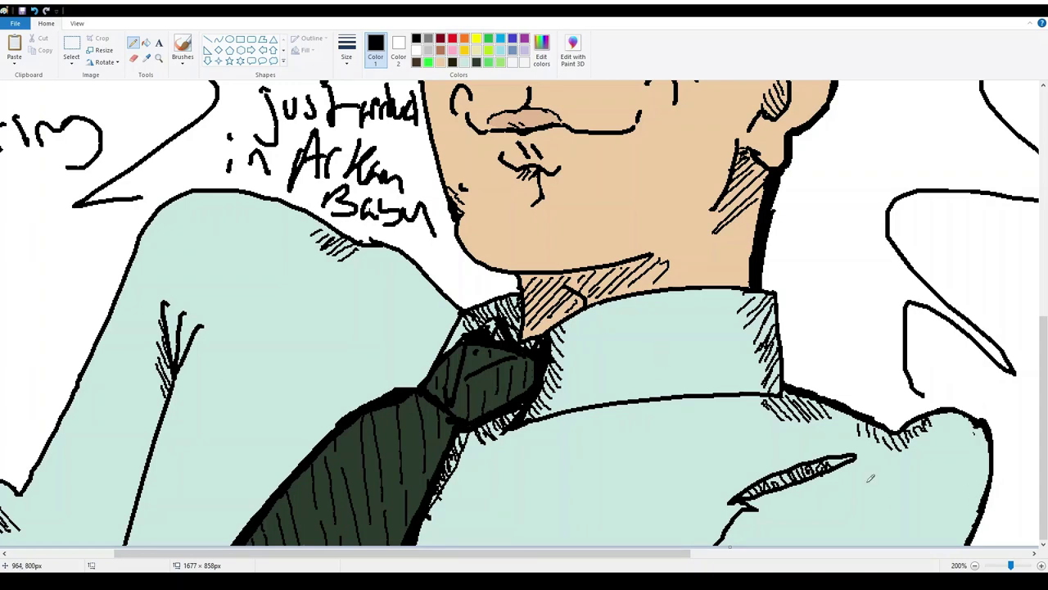
{"action": "left_click_drag", "start_coordinate": [455, 304], "coordinate": [448, 326]}
{"action": "left_click_drag", "start_coordinate": [440, 303], "coordinate": [454, 344]}
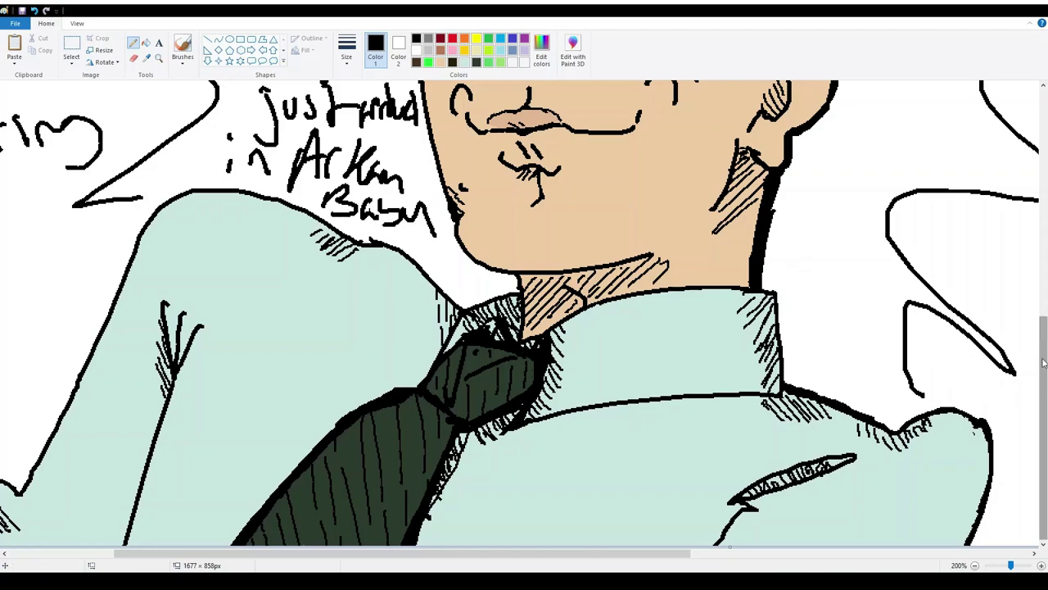
Step: Try a highlight stroke on the dark hair in brown and in the light skin colour, undoing each one
{"action": "left_click_drag", "start_coordinate": [1043, 359], "coordinate": [1032, 161]}
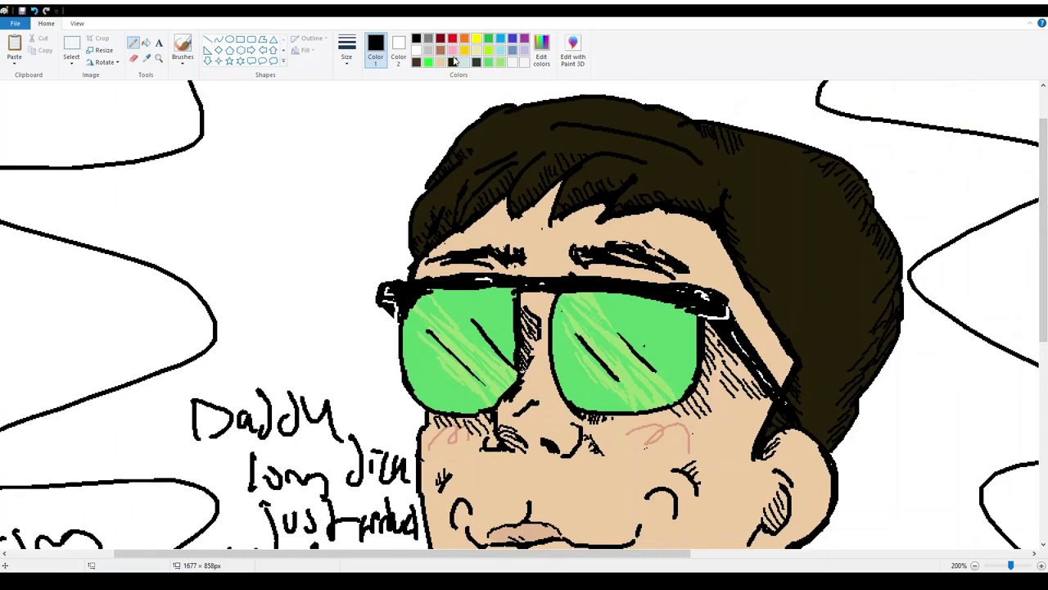
{"action": "left_click", "coordinate": [455, 62]}
{"action": "left_click_drag", "start_coordinate": [768, 249], "coordinate": [830, 268]}
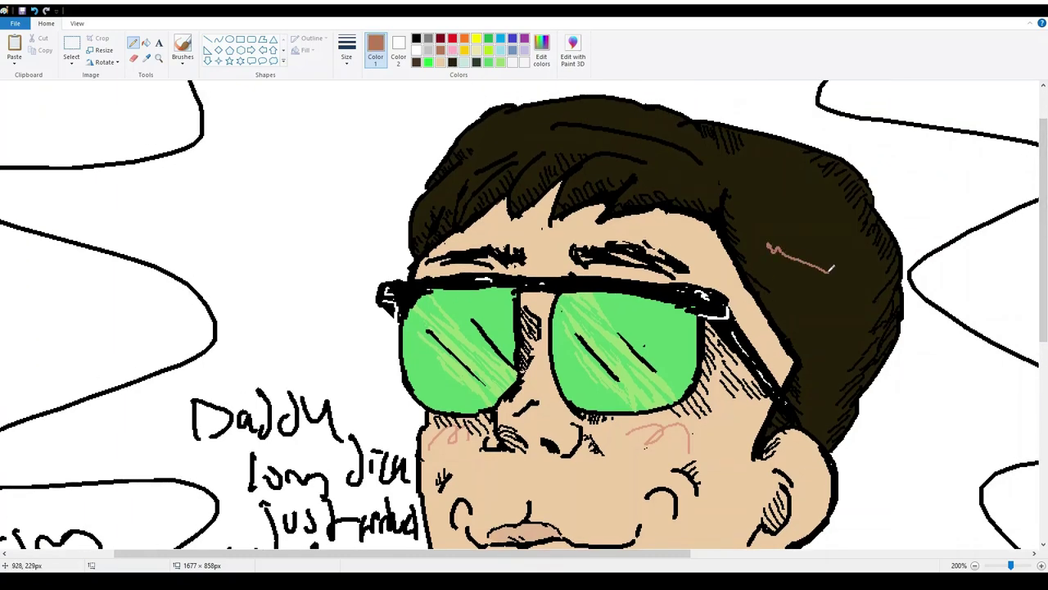
{"action": "key", "text": "ctrl+z"}
{"action": "left_click", "coordinate": [442, 60]}
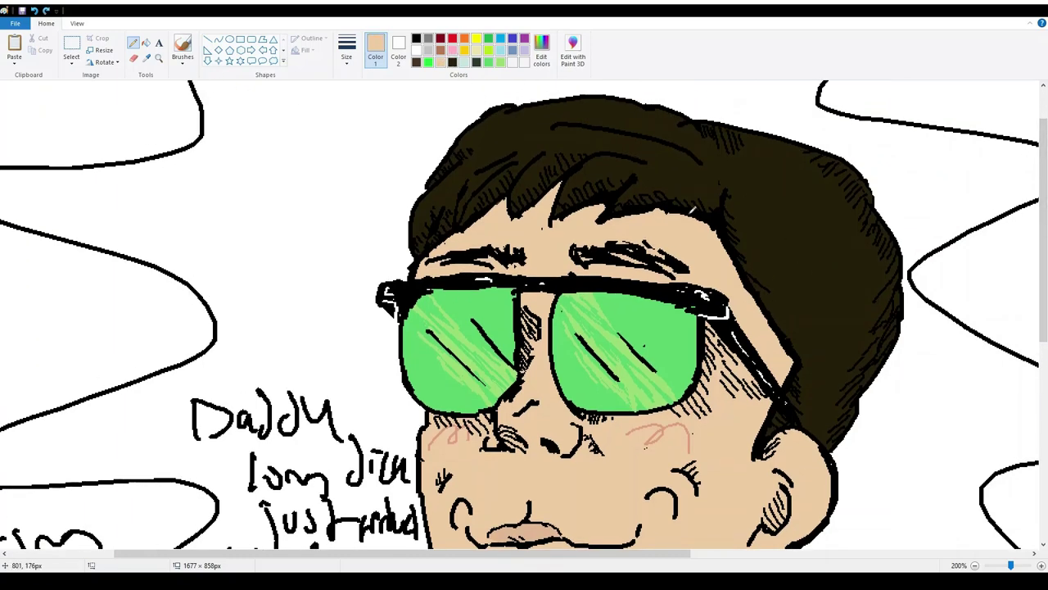
{"action": "left_click_drag", "start_coordinate": [773, 220], "coordinate": [847, 264]}
{"action": "key", "text": "ctrl+z"}
Step: Outline an angular highlight patch on the back of the dark hair in olive brown and fill it with that colour
{"action": "left_click", "coordinate": [148, 58]}
{"action": "left_click", "coordinate": [577, 140]}
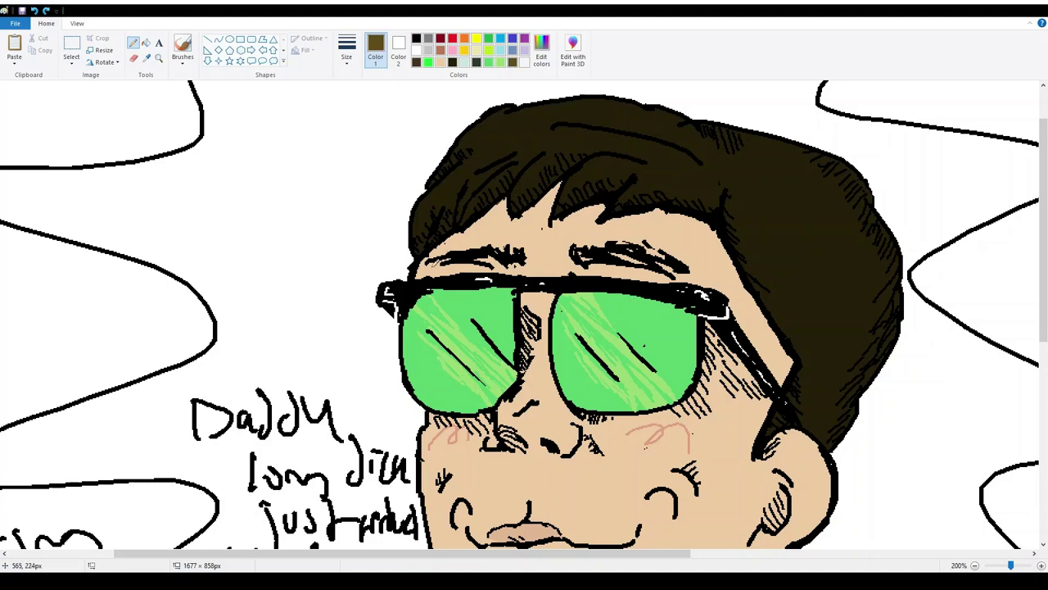
{"action": "mouse_move", "coordinate": [785, 246]}
{"action": "left_mouse_down"}
{"action": "mouse_move", "coordinate": [809, 226]}
{"action": "mouse_move", "coordinate": [823, 250]}
{"action": "left_mouse_up"}
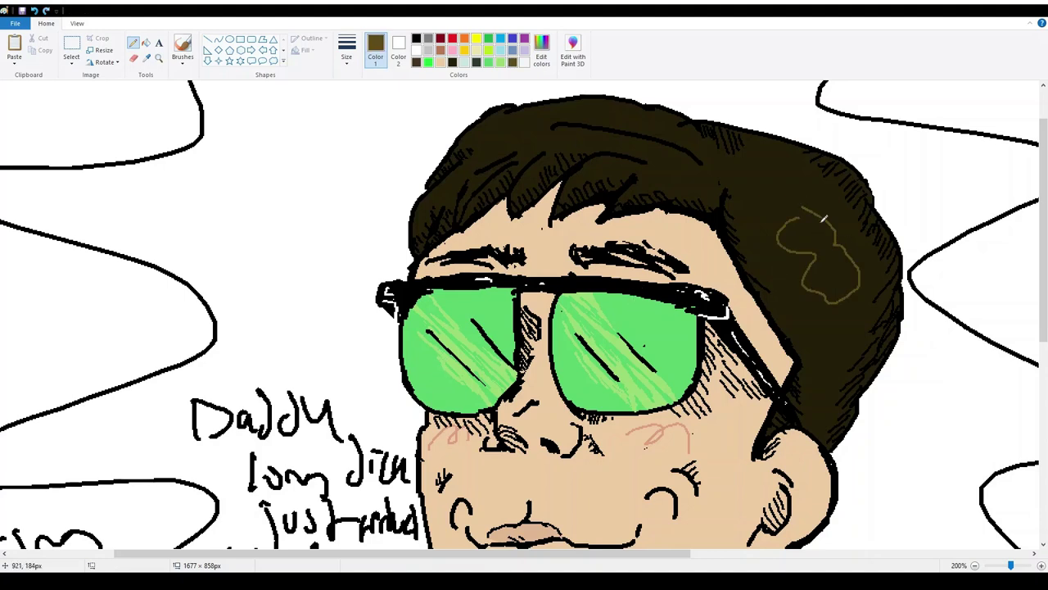
{"action": "key", "text": "ctrl+z"}
{"action": "mouse_move", "coordinate": [759, 246]}
{"action": "left_mouse_down"}
{"action": "mouse_move", "coordinate": [849, 326]}
{"action": "mouse_move", "coordinate": [796, 238]}
{"action": "mouse_move", "coordinate": [851, 274]}
{"action": "mouse_move", "coordinate": [805, 288]}
{"action": "mouse_move", "coordinate": [827, 311]}
{"action": "mouse_move", "coordinate": [841, 316]}
{"action": "mouse_move", "coordinate": [851, 272]}
{"action": "left_mouse_up"}
{"action": "key", "text": "ctrl+z"}
{"action": "key", "text": "ctrl+z"}
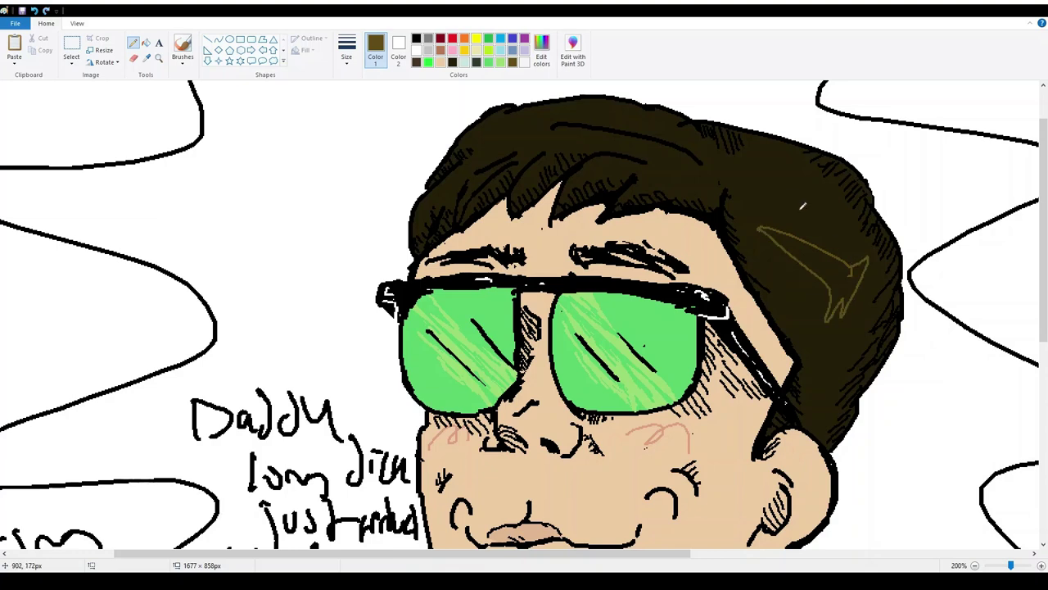
{"action": "left_click", "coordinate": [147, 46]}
{"action": "left_click", "coordinate": [812, 293]}
{"action": "left_click", "coordinate": [133, 43]}
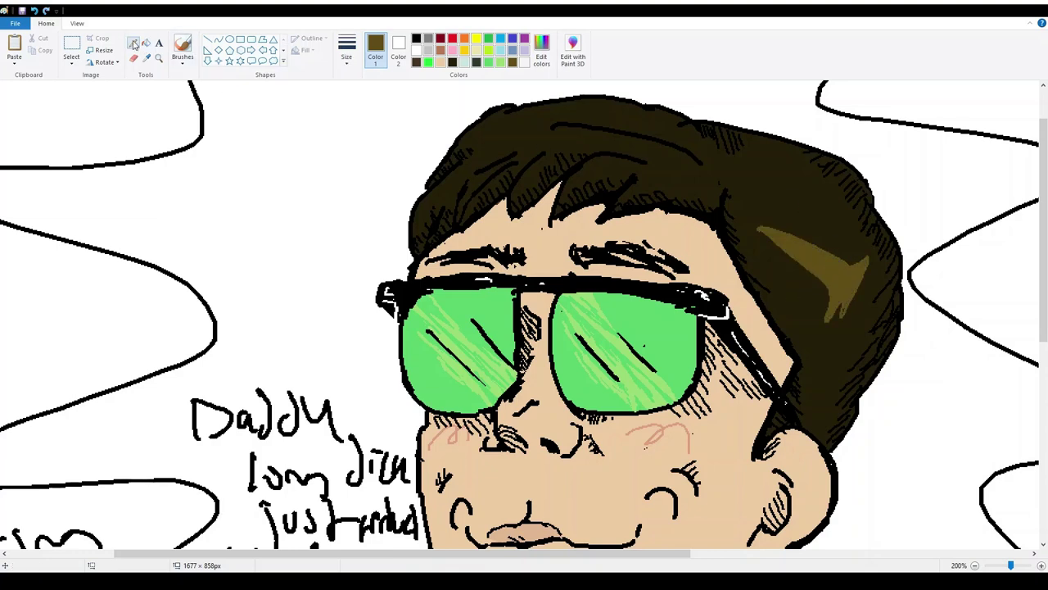
Step: Refill the highlight patch on the back of the hair with a darker reddish brown
{"action": "left_click", "coordinate": [417, 63]}
{"action": "left_click_drag", "start_coordinate": [804, 255], "coordinate": [830, 281]}
{"action": "key", "text": "ctrl+z"}
{"action": "left_click", "coordinate": [145, 43]}
{"action": "left_click", "coordinate": [814, 260]}
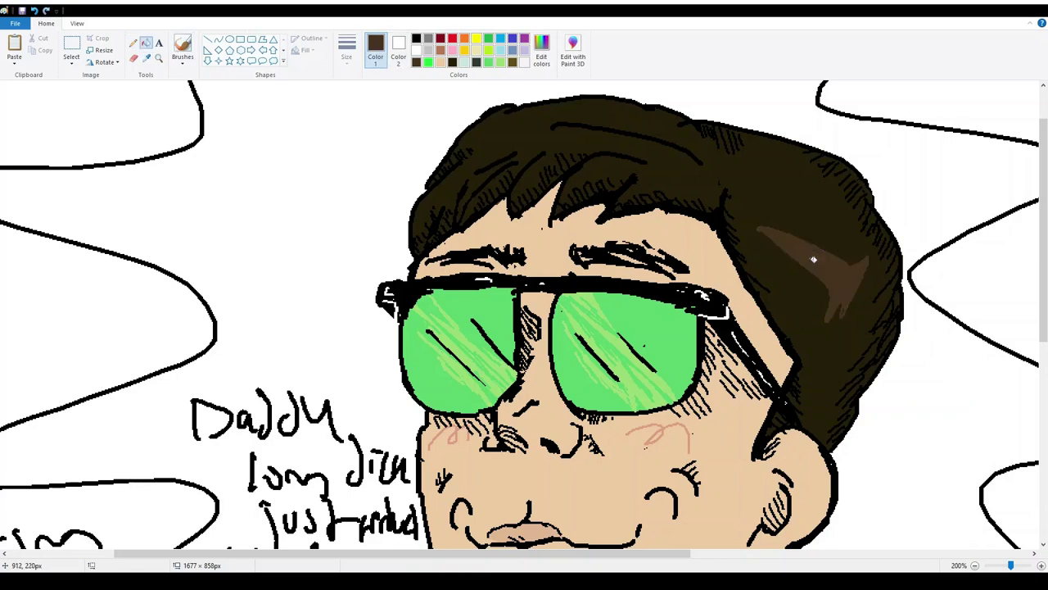
Step: Cut thin strand lines through the hair highlight with strokes in the dark hair colour
{"action": "left_click", "coordinate": [133, 43]}
{"action": "mouse_move", "coordinate": [813, 273]}
{"action": "left_mouse_down"}
{"action": "mouse_move", "coordinate": [837, 239]}
{"action": "mouse_move", "coordinate": [820, 297]}
{"action": "mouse_move", "coordinate": [841, 309]}
{"action": "left_mouse_up"}
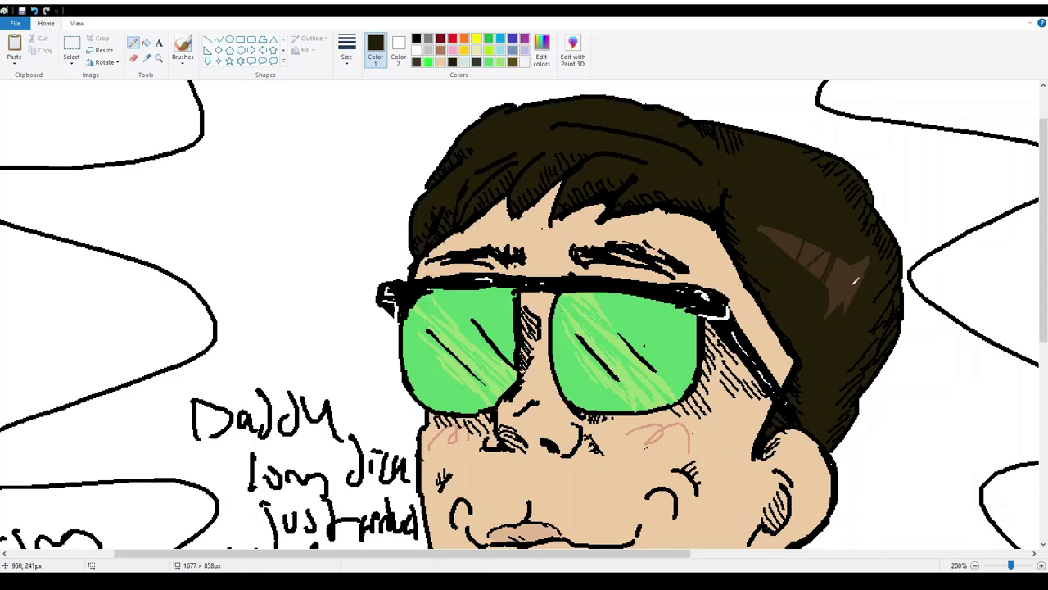
{"action": "mouse_move", "coordinate": [852, 266]}
{"action": "left_mouse_down"}
{"action": "mouse_move", "coordinate": [821, 346]}
{"action": "mouse_move", "coordinate": [848, 287]}
{"action": "mouse_move", "coordinate": [836, 306]}
{"action": "left_mouse_up"}
{"action": "mouse_move", "coordinate": [852, 270]}
{"action": "left_mouse_down"}
{"action": "mouse_move", "coordinate": [827, 316]}
{"action": "mouse_move", "coordinate": [844, 303]}
{"action": "left_mouse_up"}
{"action": "left_click_drag", "start_coordinate": [867, 256], "coordinate": [820, 339]}
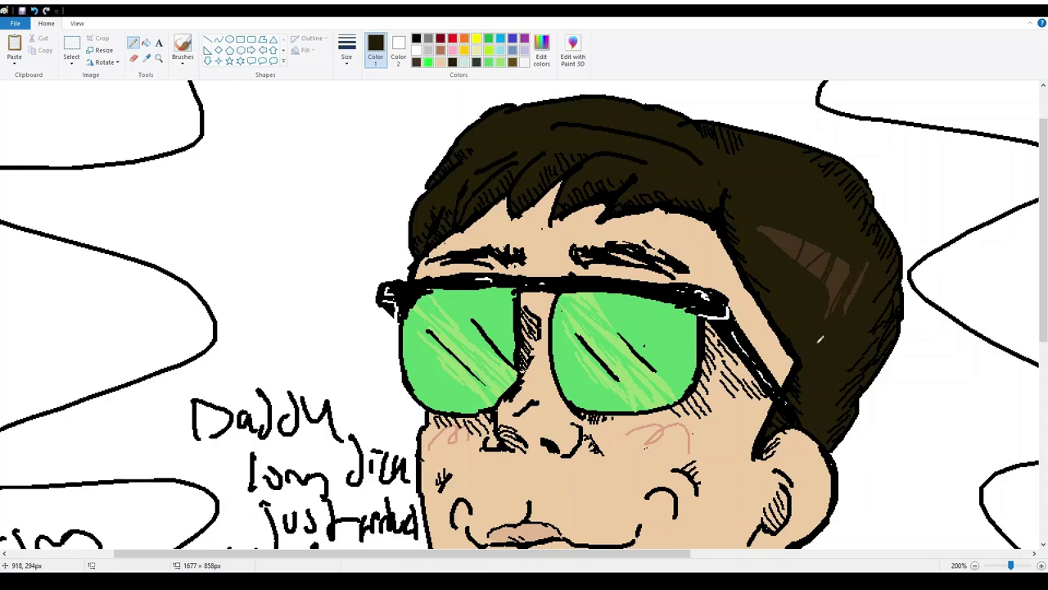
Step: Repaint the hair highlight with dark brown strokes and cut gaps across it again in the dark hair colour
{"action": "left_click", "coordinate": [418, 62]}
{"action": "mouse_move", "coordinate": [794, 248]}
{"action": "left_mouse_down"}
{"action": "mouse_move", "coordinate": [837, 263]}
{"action": "mouse_move", "coordinate": [826, 276]}
{"action": "mouse_move", "coordinate": [836, 265]}
{"action": "mouse_move", "coordinate": [857, 267]}
{"action": "mouse_move", "coordinate": [850, 319]}
{"action": "left_mouse_up"}
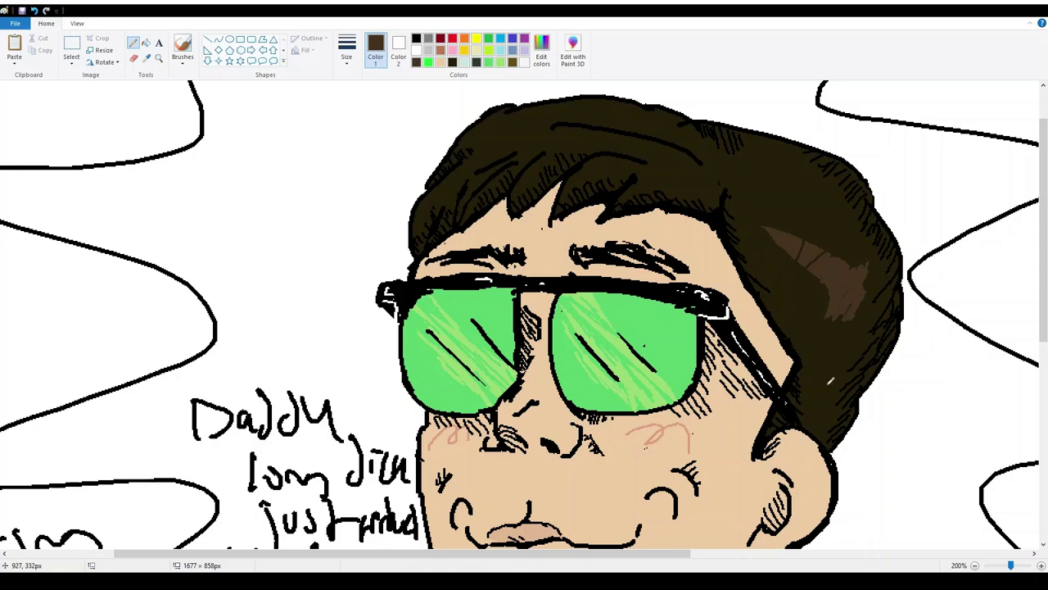
{"action": "left_click_drag", "start_coordinate": [864, 270], "coordinate": [843, 319]}
{"action": "mouse_move", "coordinate": [836, 258]}
{"action": "left_mouse_down"}
{"action": "mouse_move", "coordinate": [823, 282]}
{"action": "mouse_move", "coordinate": [832, 319]}
{"action": "mouse_move", "coordinate": [845, 310]}
{"action": "left_mouse_up"}
{"action": "left_click", "coordinate": [514, 64]}
{"action": "left_click", "coordinate": [451, 61]}
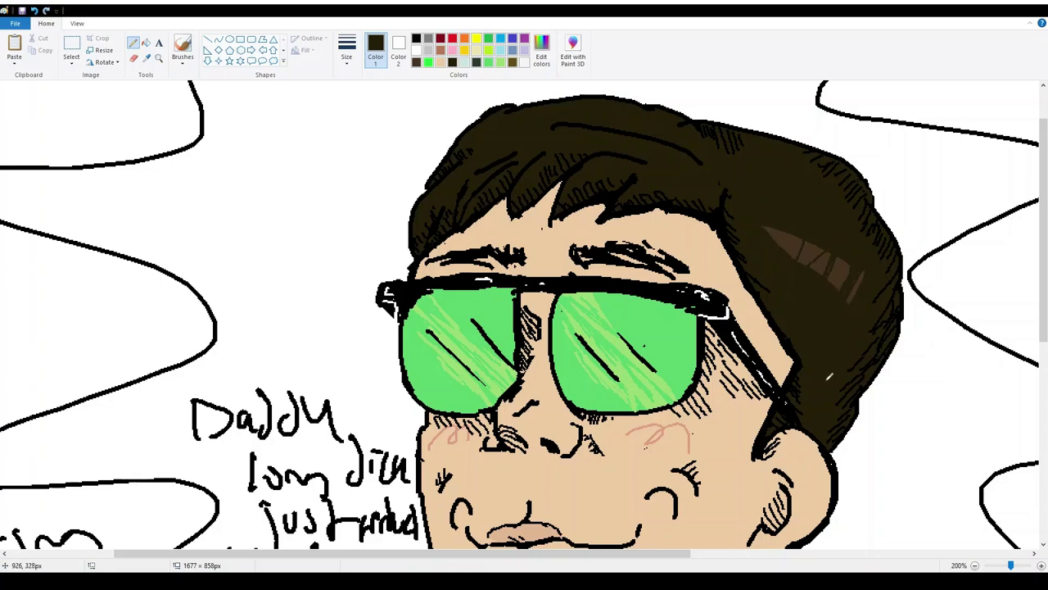
Step: Close the open gaps in the starburst outline beside both shoulders with bright green pencil strokes
{"action": "left_click", "coordinate": [975, 565]}
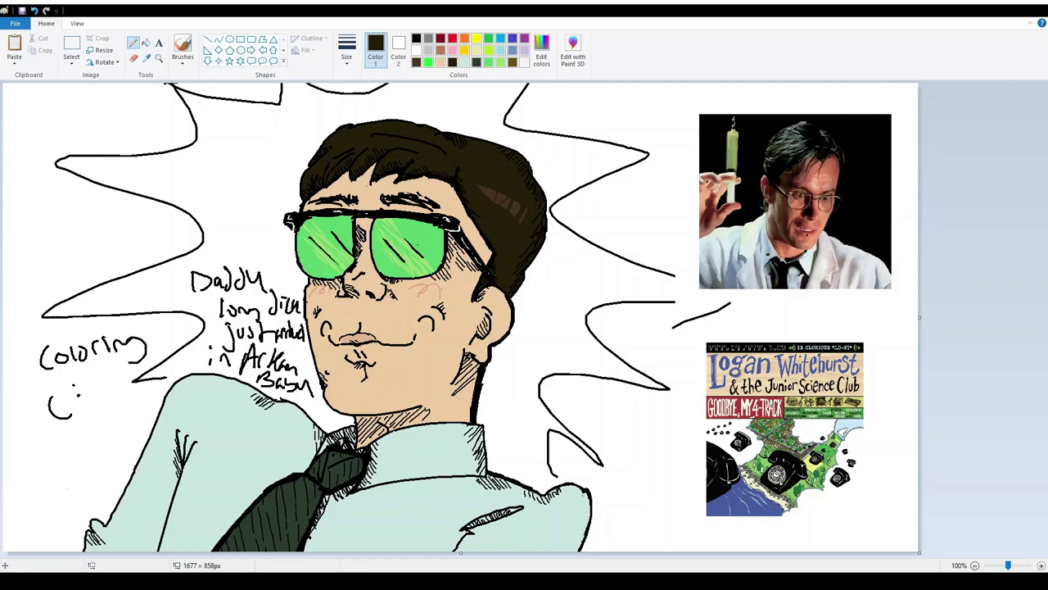
{"action": "left_click", "coordinate": [429, 63]}
{"action": "left_click_drag", "start_coordinate": [167, 372], "coordinate": [168, 382]}
{"action": "mouse_move", "coordinate": [558, 470]}
{"action": "left_mouse_down"}
{"action": "mouse_move", "coordinate": [512, 450]}
{"action": "mouse_move", "coordinate": [501, 475]}
{"action": "left_mouse_up"}
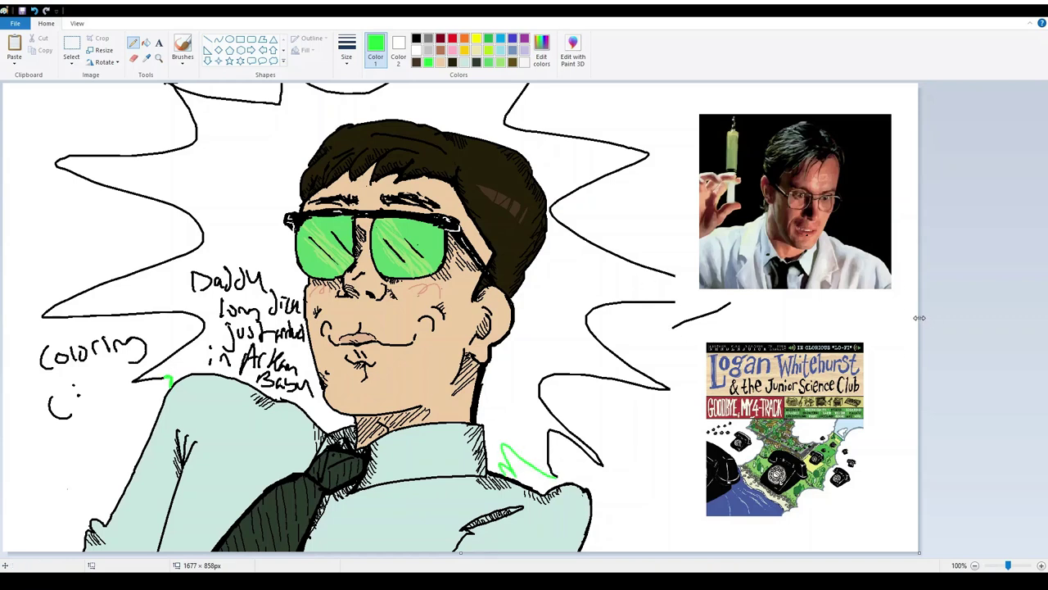
Step: Narrow the canvas to 1214 px wide to cut off the reference pictures and fill the starburst with bright green
{"action": "left_click_drag", "start_coordinate": [919, 319], "coordinate": [666, 414]}
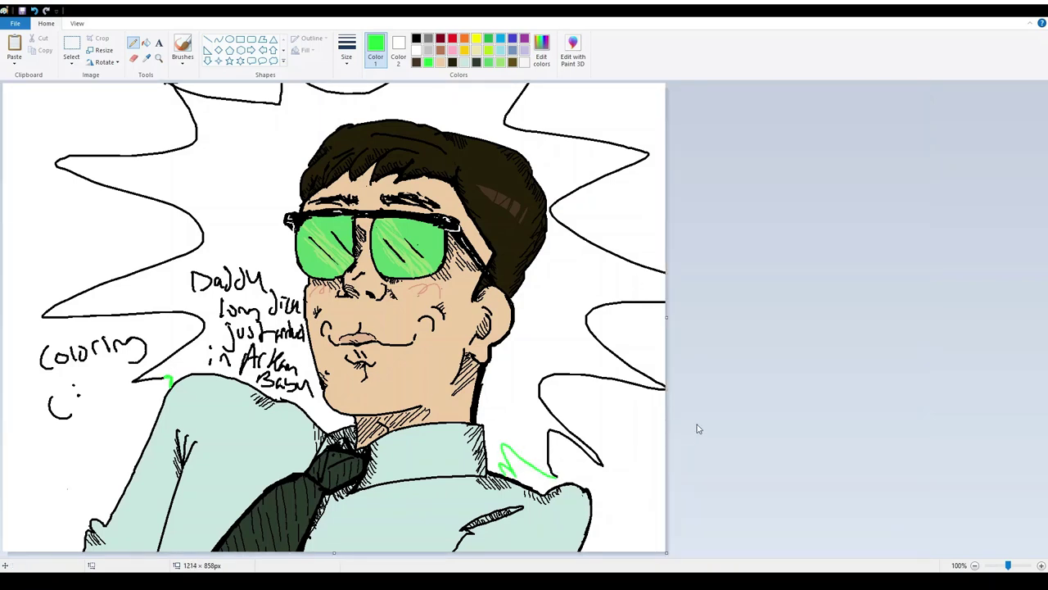
{"action": "left_click", "coordinate": [146, 42]}
{"action": "left_click", "coordinate": [274, 193]}
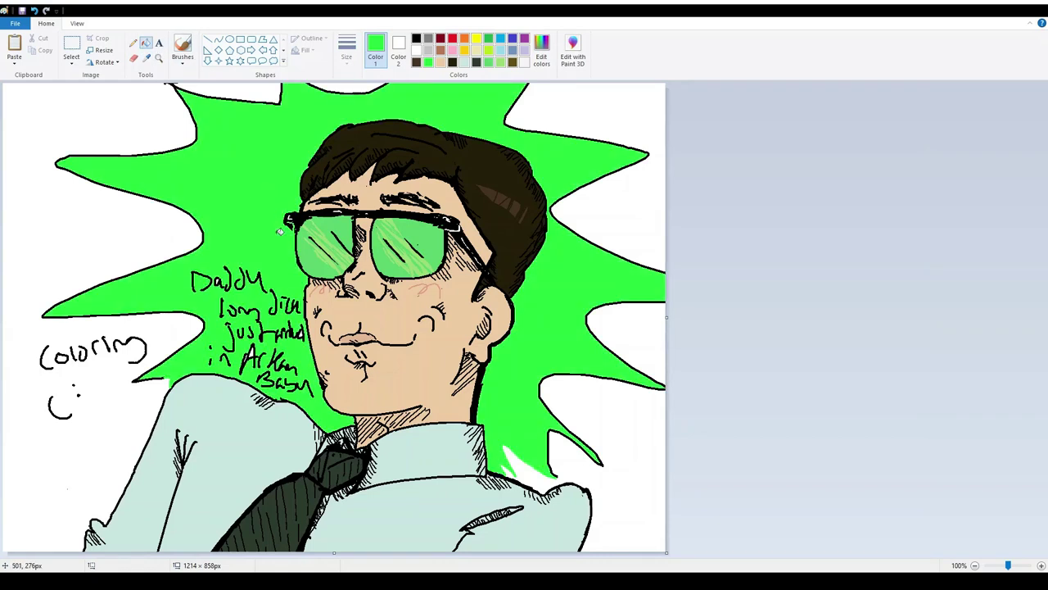
Step: Try to cover the handwritten lettering beside the face with solid-filled ellipses using the white secondary colour
{"action": "left_click", "coordinate": [133, 43]}
{"action": "left_click", "coordinate": [229, 39]}
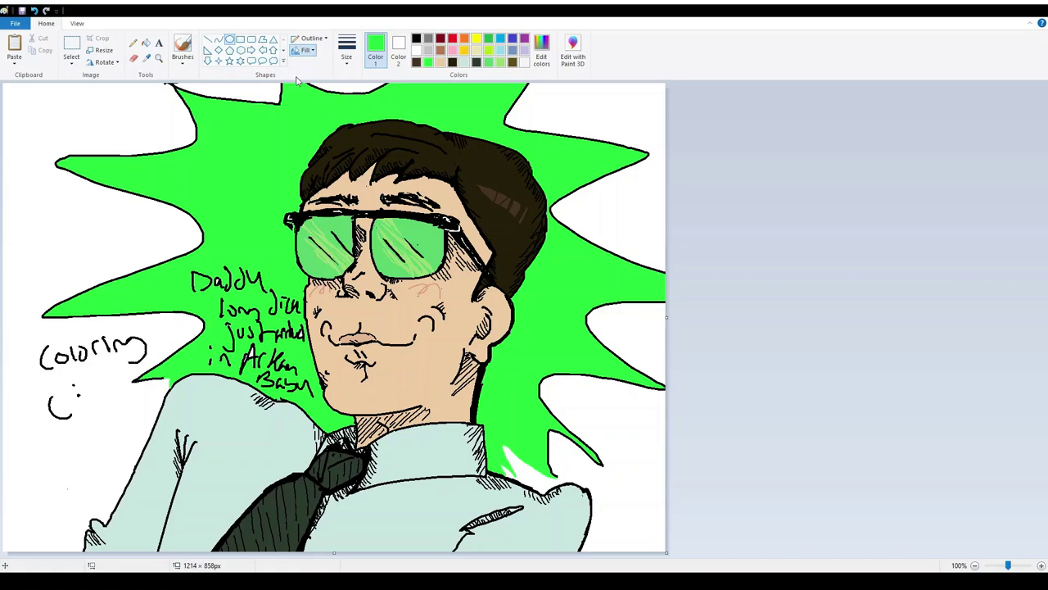
{"action": "left_click_drag", "start_coordinate": [177, 273], "coordinate": [261, 297]}
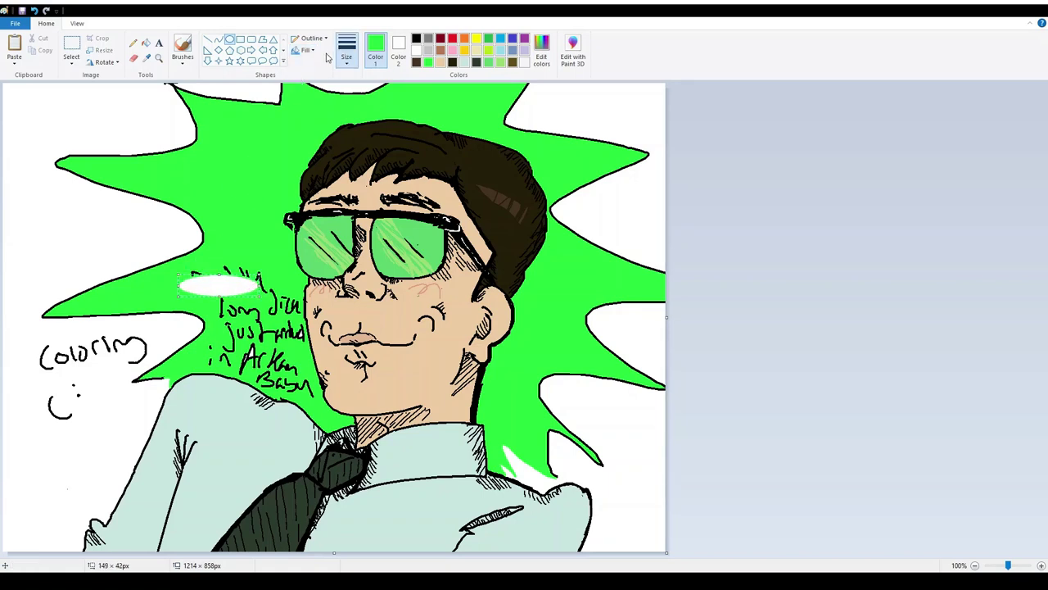
{"action": "left_click_drag", "start_coordinate": [178, 274], "coordinate": [227, 265]}
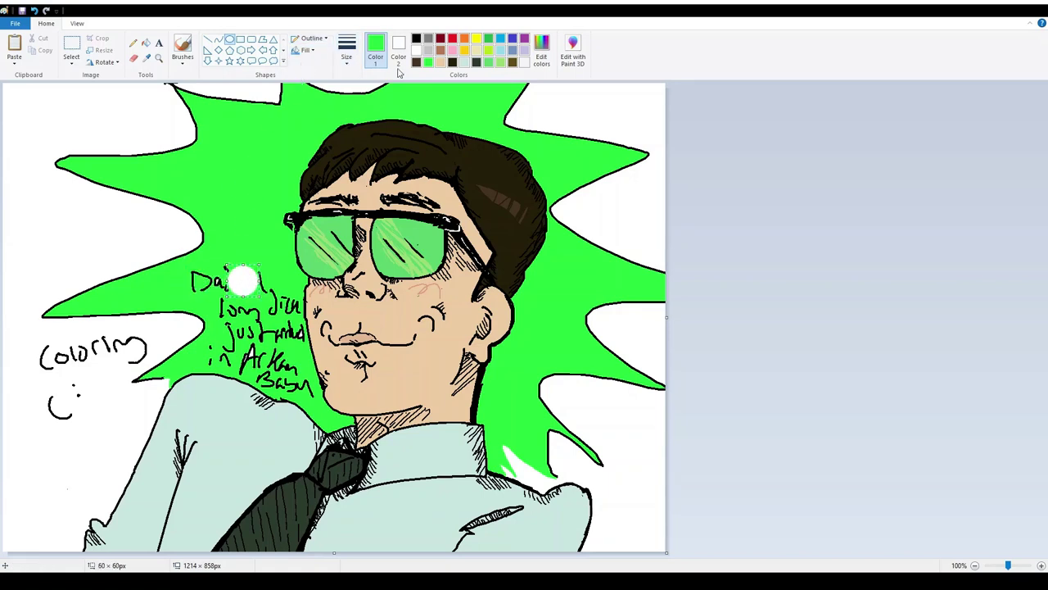
{"action": "left_click_drag", "start_coordinate": [228, 227], "coordinate": [235, 234]}
Step: Set the secondary colour to bright green and cover the upper and middle lettering beside the face with solid green shapes
{"action": "left_click", "coordinate": [398, 49]}
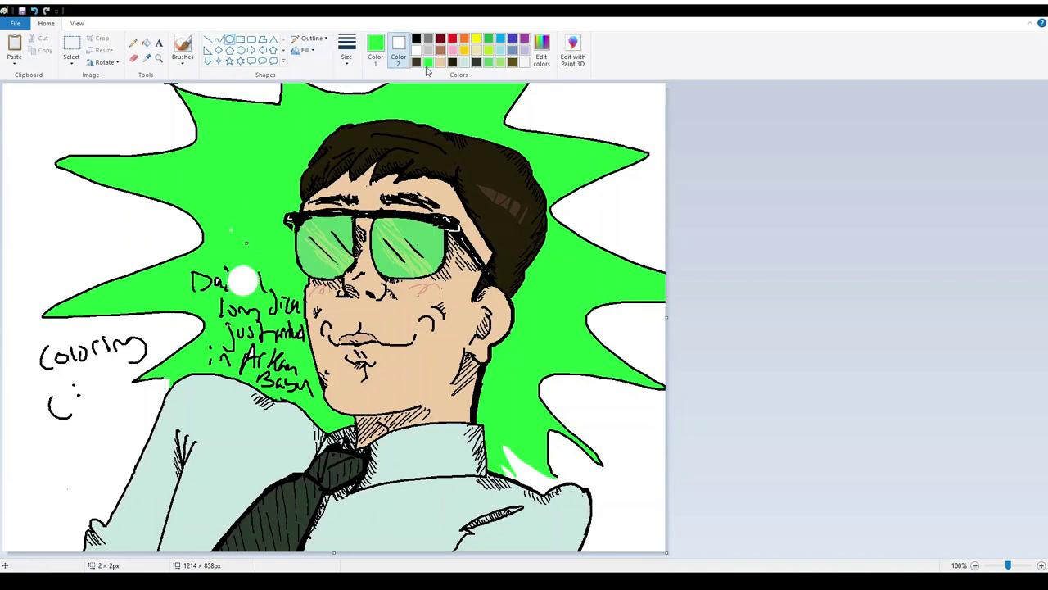
{"action": "left_click", "coordinate": [427, 62]}
{"action": "mouse_move", "coordinate": [194, 260]}
{"action": "left_mouse_down"}
{"action": "mouse_move", "coordinate": [258, 305]}
{"action": "mouse_move", "coordinate": [208, 284]}
{"action": "left_mouse_up"}
{"action": "left_click_drag", "start_coordinate": [254, 213], "coordinate": [264, 294]}
{"action": "left_click", "coordinate": [240, 39]}
{"action": "left_click_drag", "start_coordinate": [250, 256], "coordinate": [276, 279]}
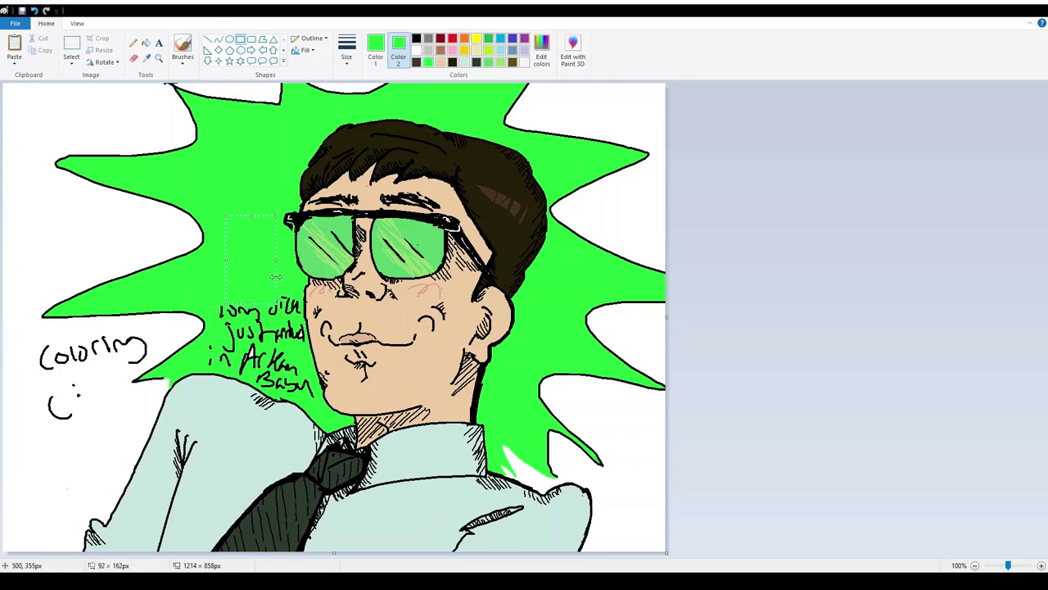
{"action": "left_click", "coordinate": [256, 209]}
{"action": "mouse_move", "coordinate": [216, 297]}
{"action": "left_mouse_down"}
{"action": "mouse_move", "coordinate": [284, 359]}
{"action": "mouse_move", "coordinate": [271, 367]}
{"action": "left_mouse_up"}
{"action": "left_click", "coordinate": [204, 344]}
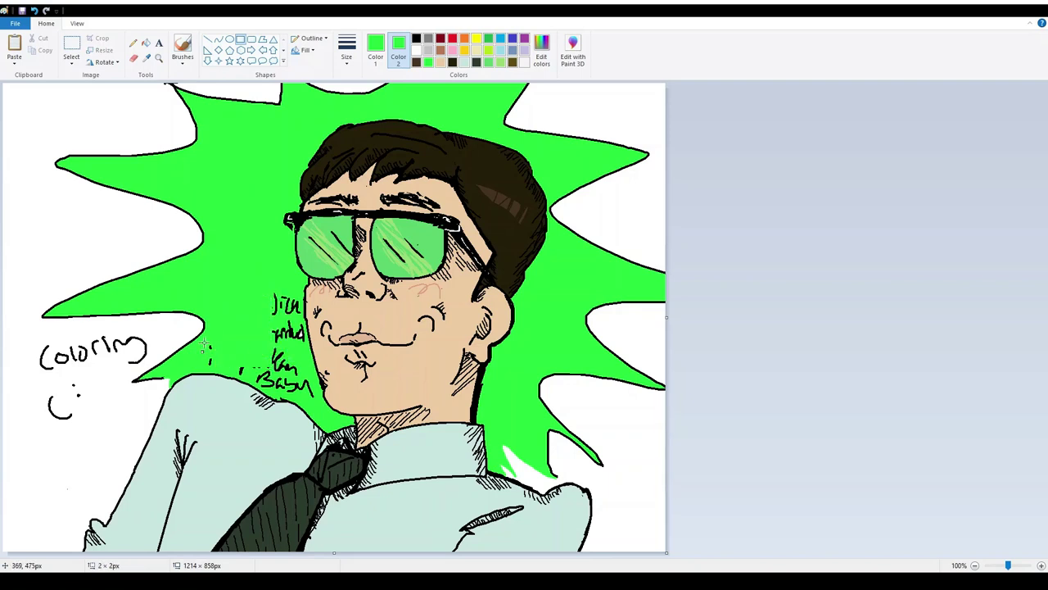
Step: Cover the remaining lettering beside the jaw and above the shoulder with green rectangles and brush touch-ups
{"action": "mouse_move", "coordinate": [222, 325]}
{"action": "left_mouse_down"}
{"action": "mouse_move", "coordinate": [210, 365]}
{"action": "mouse_move", "coordinate": [254, 292]}
{"action": "mouse_move", "coordinate": [287, 332]}
{"action": "mouse_move", "coordinate": [297, 379]}
{"action": "left_mouse_up"}
{"action": "left_click_drag", "start_coordinate": [265, 332], "coordinate": [252, 370]}
{"action": "left_click", "coordinate": [219, 334]}
{"action": "left_click_drag", "start_coordinate": [243, 357], "coordinate": [289, 387]}
{"action": "left_click", "coordinate": [271, 371]}
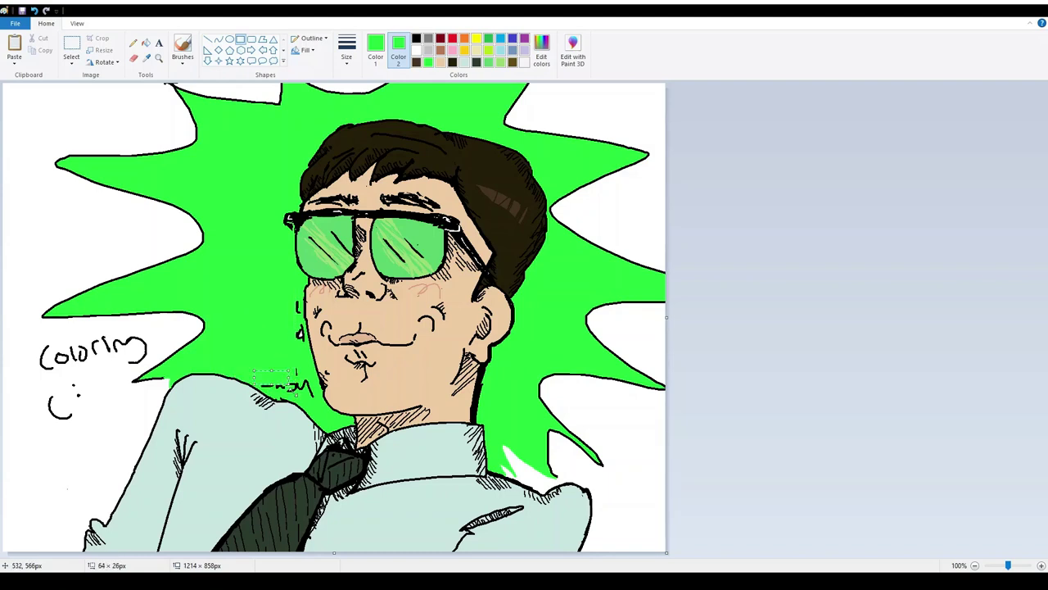
{"action": "left_click", "coordinate": [174, 57]}
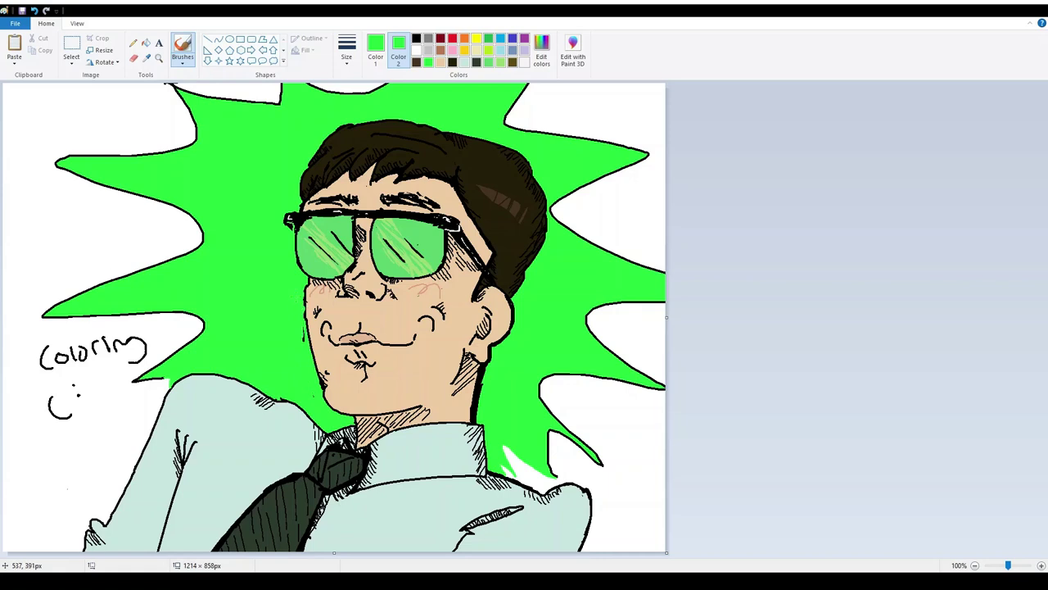
{"action": "left_click", "coordinate": [134, 42]}
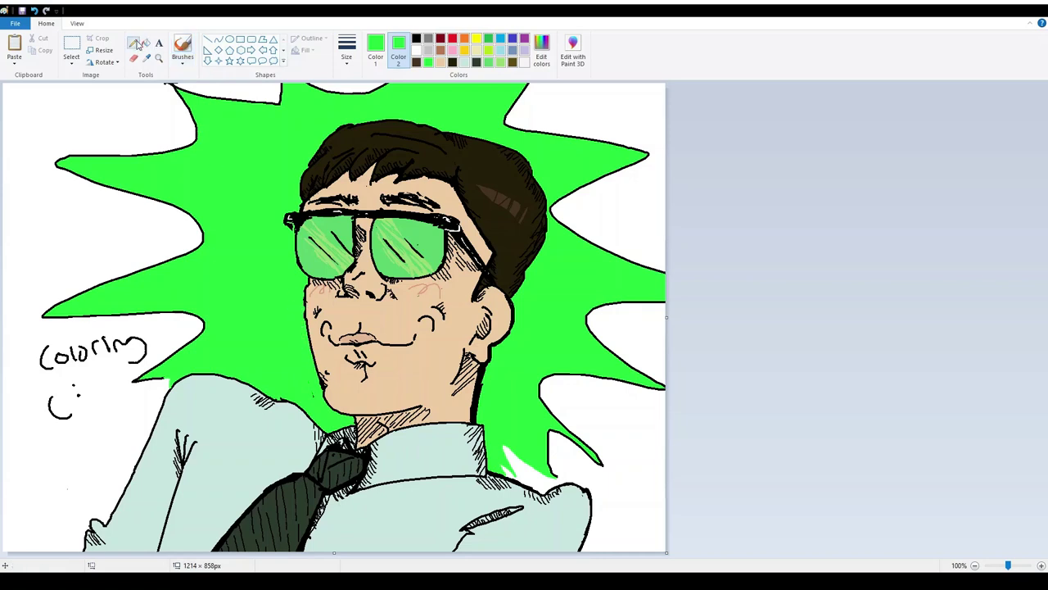
Step: Retouch the black outline along the face's left side from cheek to jaw, undoing stray strokes
{"action": "left_click", "coordinate": [416, 39]}
{"action": "left_click", "coordinate": [416, 50]}
{"action": "left_click", "coordinate": [376, 49]}
{"action": "left_click", "coordinate": [417, 39]}
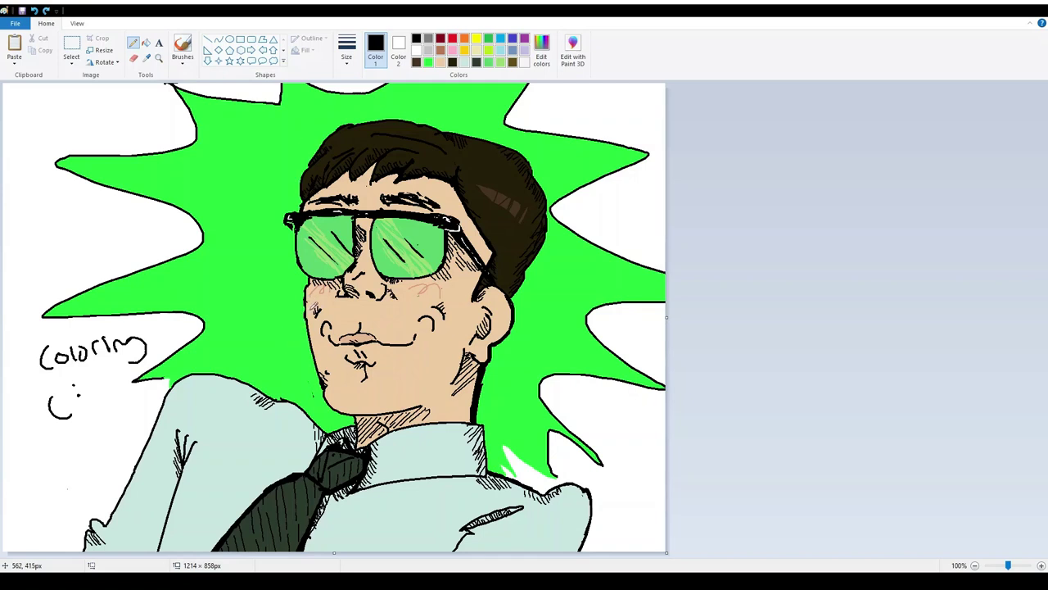
{"action": "mouse_move", "coordinate": [305, 302]}
{"action": "left_mouse_down"}
{"action": "mouse_move", "coordinate": [314, 366]}
{"action": "mouse_move", "coordinate": [350, 421]}
{"action": "left_mouse_up"}
{"action": "key", "text": "ctrl+z"}
{"action": "key", "text": "ctrl+z"}
Step: Trace a black outline around the white gap between the collar and the right shoulder
{"action": "left_click", "coordinate": [427, 62]}
{"action": "left_click", "coordinate": [420, 39]}
{"action": "left_click_drag", "start_coordinate": [504, 442], "coordinate": [554, 473]}
{"action": "mouse_move", "coordinate": [506, 441]}
{"action": "left_mouse_down"}
{"action": "mouse_move", "coordinate": [521, 475]}
{"action": "mouse_move", "coordinate": [501, 452]}
{"action": "left_mouse_up"}
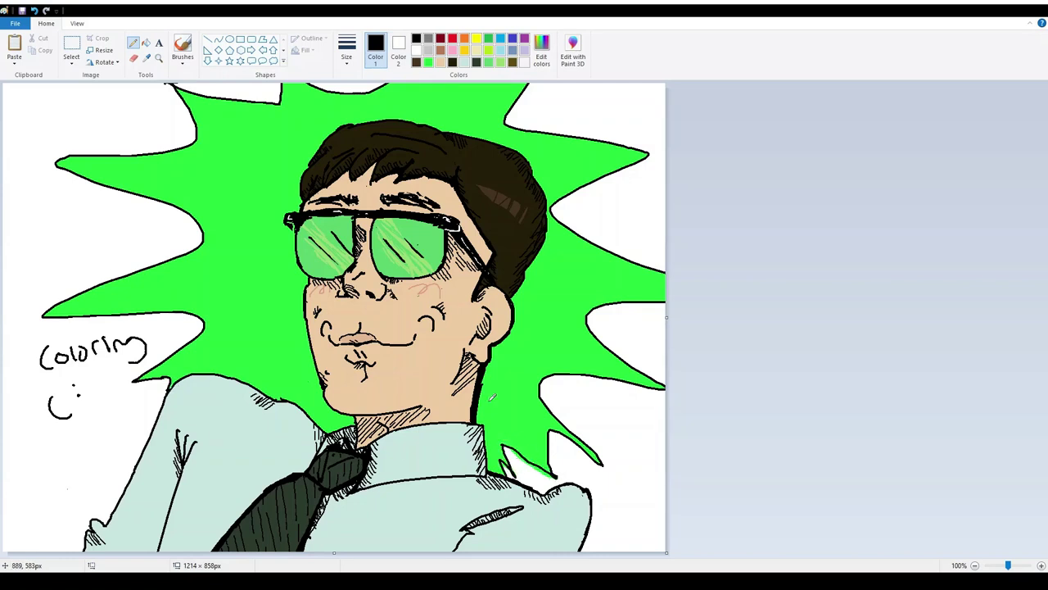
Step: Fill the white areas outside the starburst on the left and along the top edge with black
{"action": "left_click", "coordinate": [146, 42]}
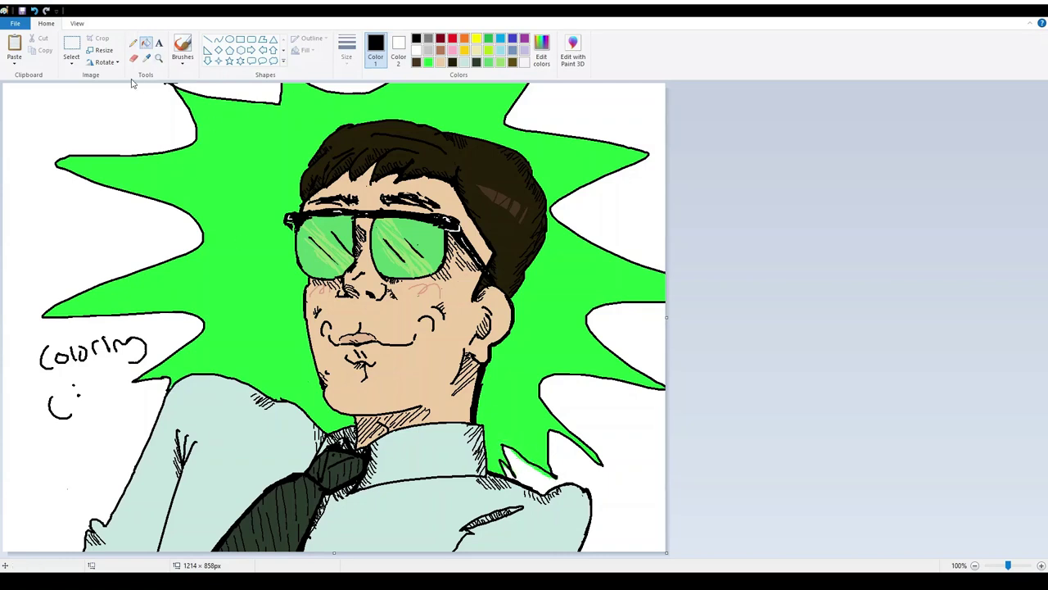
{"action": "left_click", "coordinate": [132, 45]}
{"action": "mouse_move", "coordinate": [164, 382]}
{"action": "left_mouse_down"}
{"action": "mouse_move", "coordinate": [45, 504]}
{"action": "mouse_move", "coordinate": [67, 550]}
{"action": "left_mouse_up"}
{"action": "left_click", "coordinate": [146, 42]}
{"action": "left_click", "coordinate": [81, 175]}
{"action": "left_click", "coordinate": [266, 92]}
{"action": "left_click", "coordinate": [344, 85]}
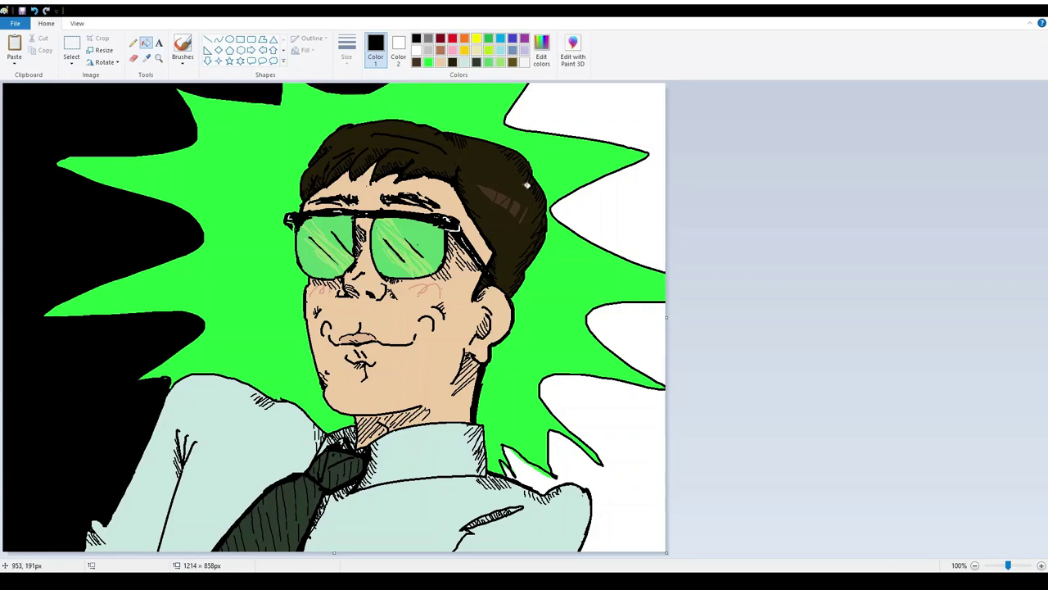
Step: Fill the white areas outside the starburst on the right with black and paint over leftover specks above the shoulder
{"action": "left_click", "coordinate": [617, 118]}
{"action": "left_click", "coordinate": [620, 360]}
{"action": "left_click", "coordinate": [598, 479]}
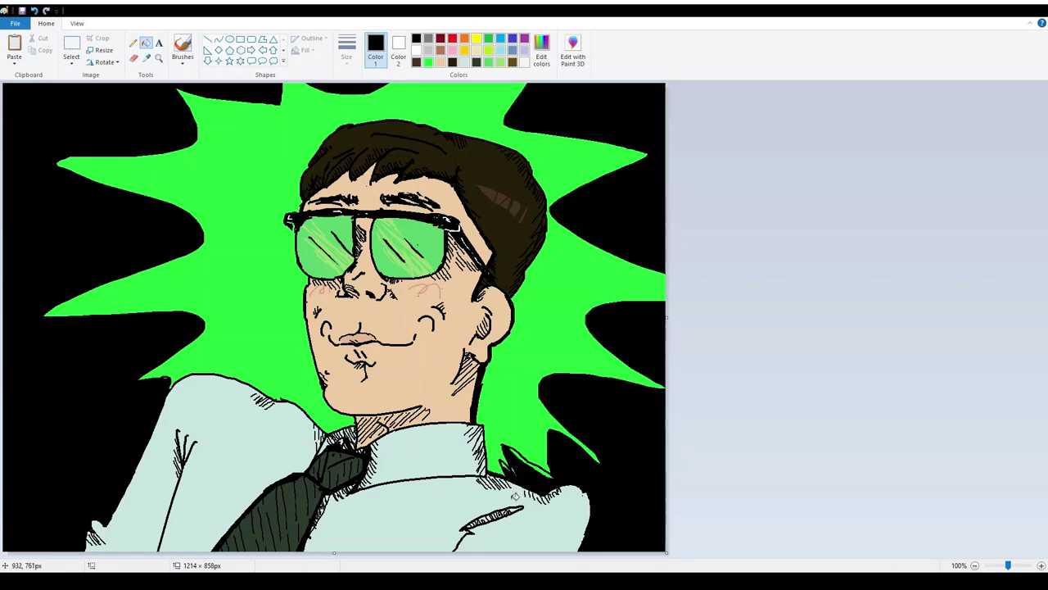
{"action": "left_click", "coordinate": [137, 45]}
{"action": "mouse_move", "coordinate": [522, 458]}
{"action": "left_mouse_down"}
{"action": "mouse_move", "coordinate": [556, 471]}
{"action": "mouse_move", "coordinate": [503, 462]}
{"action": "mouse_move", "coordinate": [529, 473]}
{"action": "left_mouse_up"}
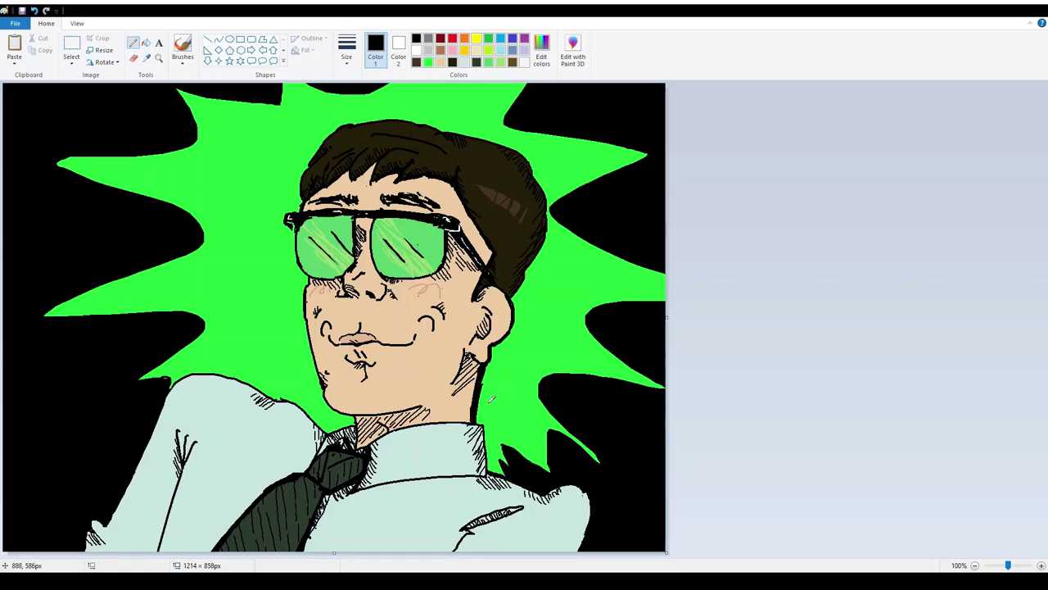
Step: Reshape the left-hand starburst rays by drawing black cuts into the lower and upper ones and filling the upper cut black
{"action": "mouse_move", "coordinate": [141, 378]}
{"action": "left_mouse_down"}
{"action": "mouse_move", "coordinate": [145, 394]}
{"action": "mouse_move", "coordinate": [185, 367]}
{"action": "mouse_move", "coordinate": [164, 370]}
{"action": "mouse_move", "coordinate": [173, 357]}
{"action": "left_mouse_up"}
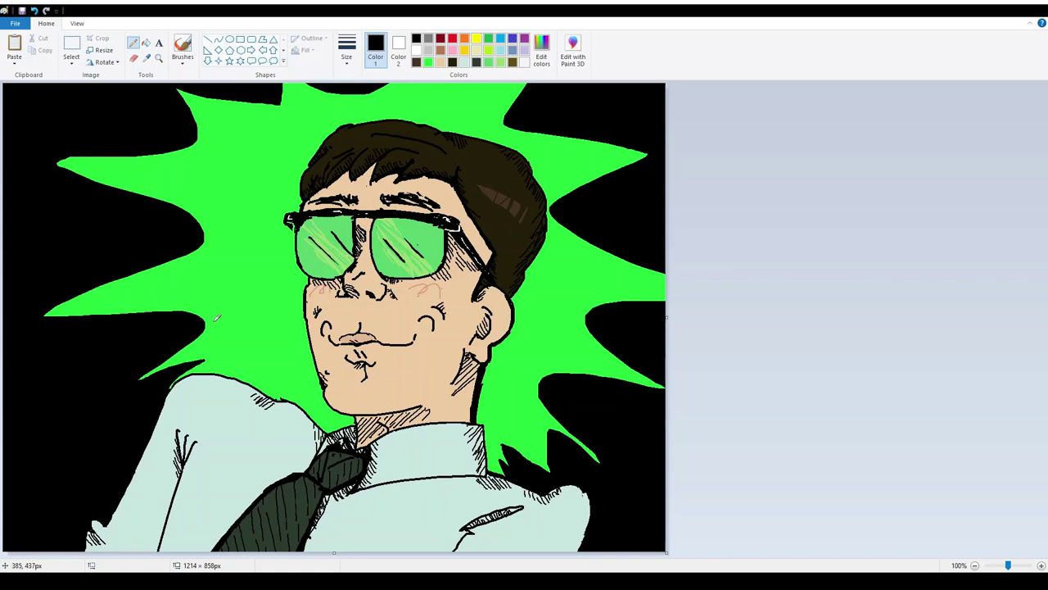
{"action": "left_click_drag", "start_coordinate": [57, 159], "coordinate": [198, 126]}
{"action": "left_click", "coordinate": [146, 42]}
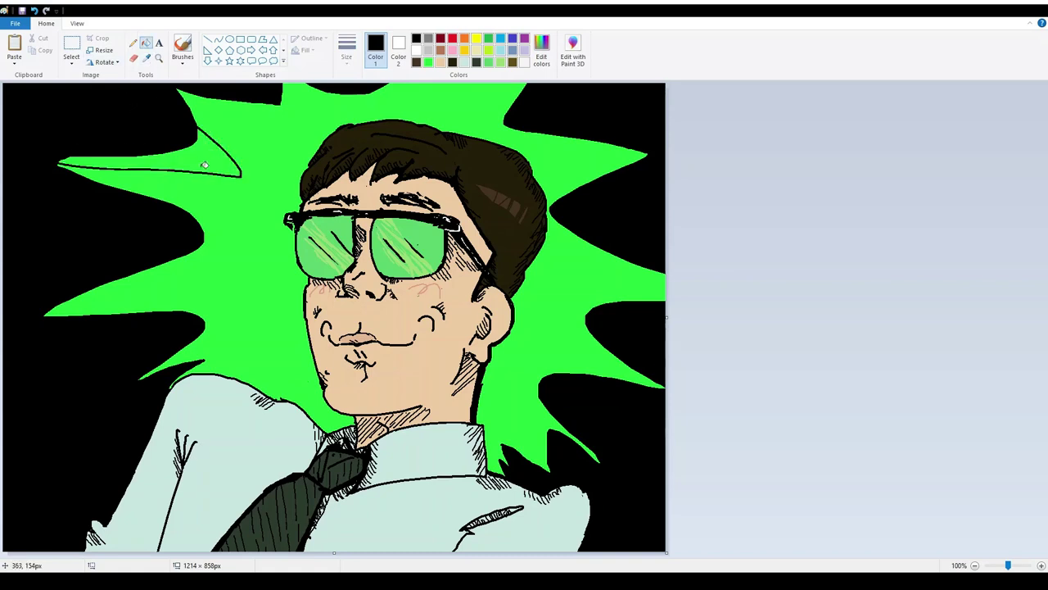
{"action": "left_click", "coordinate": [220, 171]}
Step: Draw jagged green spikes in the black notch at the starburst's upper left, undoing unsatisfactory attempts
{"action": "left_click", "coordinate": [426, 64]}
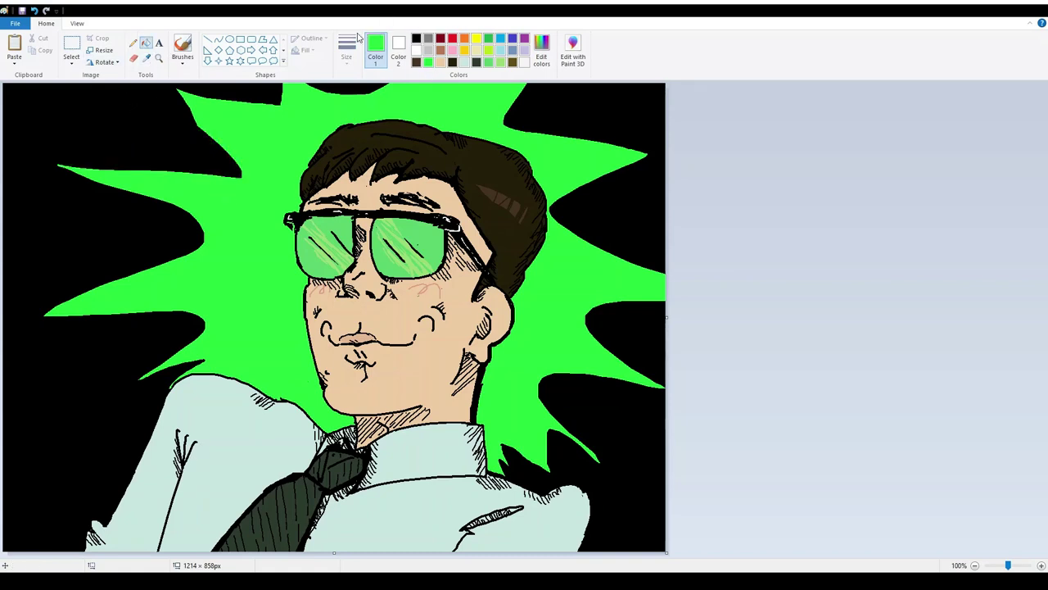
{"action": "left_click", "coordinate": [133, 42]}
{"action": "mouse_move", "coordinate": [220, 144]}
{"action": "left_mouse_down"}
{"action": "mouse_move", "coordinate": [185, 123]}
{"action": "mouse_move", "coordinate": [203, 173]}
{"action": "mouse_move", "coordinate": [234, 137]}
{"action": "left_mouse_up"}
{"action": "key", "text": "ctrl+z"}
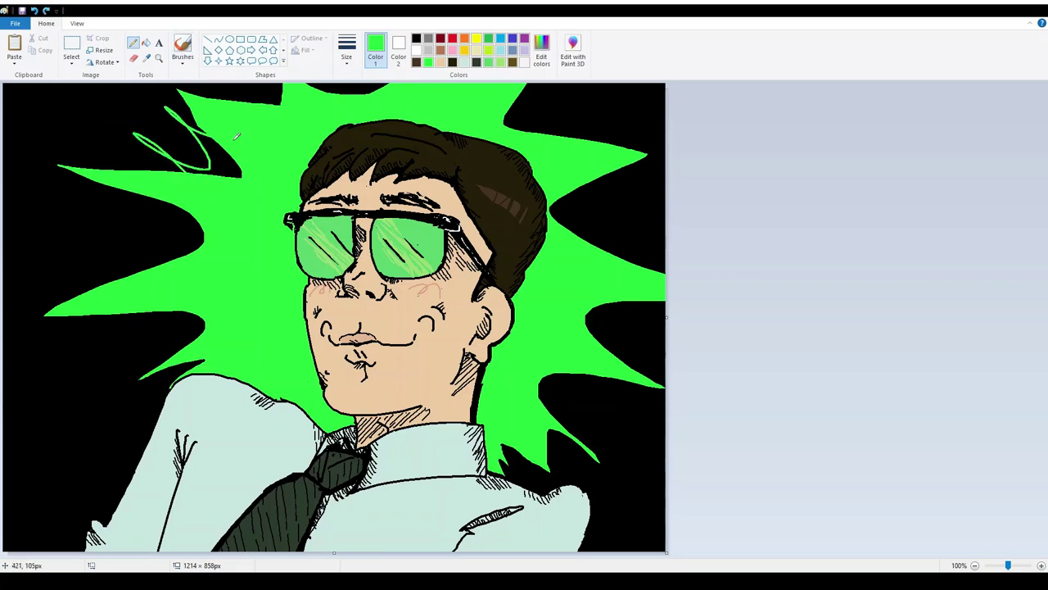
{"action": "key", "text": "ctrl+z"}
Step: Draw a green zigzag across the black notch at the starburst's middle left and fill behind it with green
{"action": "mouse_move", "coordinate": [182, 170]}
{"action": "left_mouse_down"}
{"action": "mouse_move", "coordinate": [200, 133]}
{"action": "mouse_move", "coordinate": [176, 138]}
{"action": "mouse_move", "coordinate": [186, 170]}
{"action": "mouse_move", "coordinate": [126, 233]}
{"action": "mouse_move", "coordinate": [164, 263]}
{"action": "left_mouse_up"}
{"action": "key", "text": "ctrl+z"}
{"action": "key", "text": "ctrl+z"}
{"action": "left_click", "coordinate": [146, 42]}
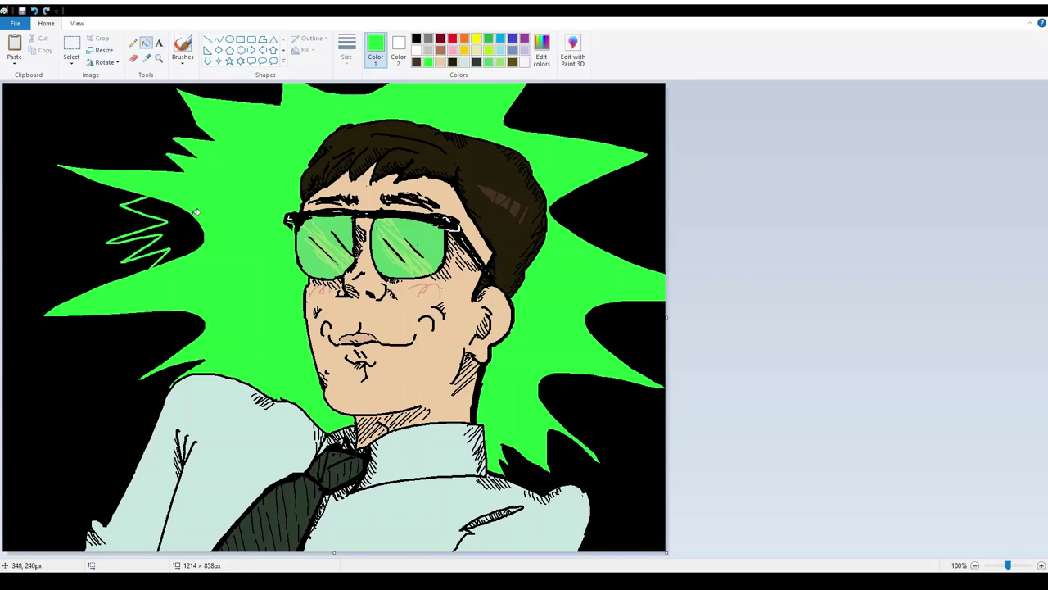
{"action": "left_click", "coordinate": [204, 246]}
Step: Draw a green zigzag across the black notch above the left shoulder and fill the area behind it with green
{"action": "left_click", "coordinate": [133, 43]}
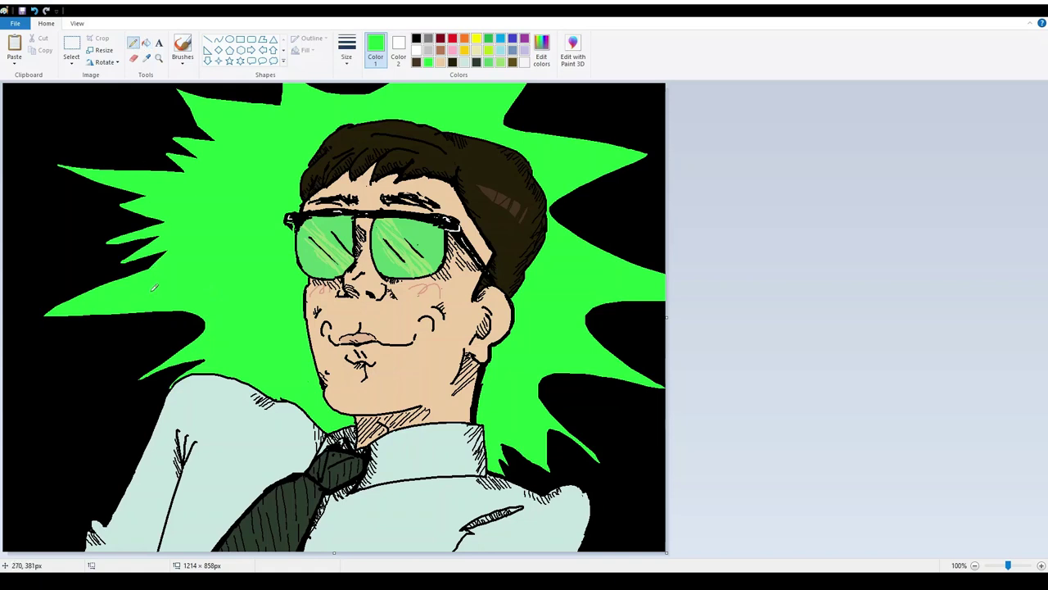
{"action": "mouse_move", "coordinate": [172, 315]}
{"action": "left_mouse_down"}
{"action": "mouse_move", "coordinate": [82, 354]}
{"action": "mouse_move", "coordinate": [161, 360]}
{"action": "left_mouse_up"}
{"action": "left_click", "coordinate": [146, 42]}
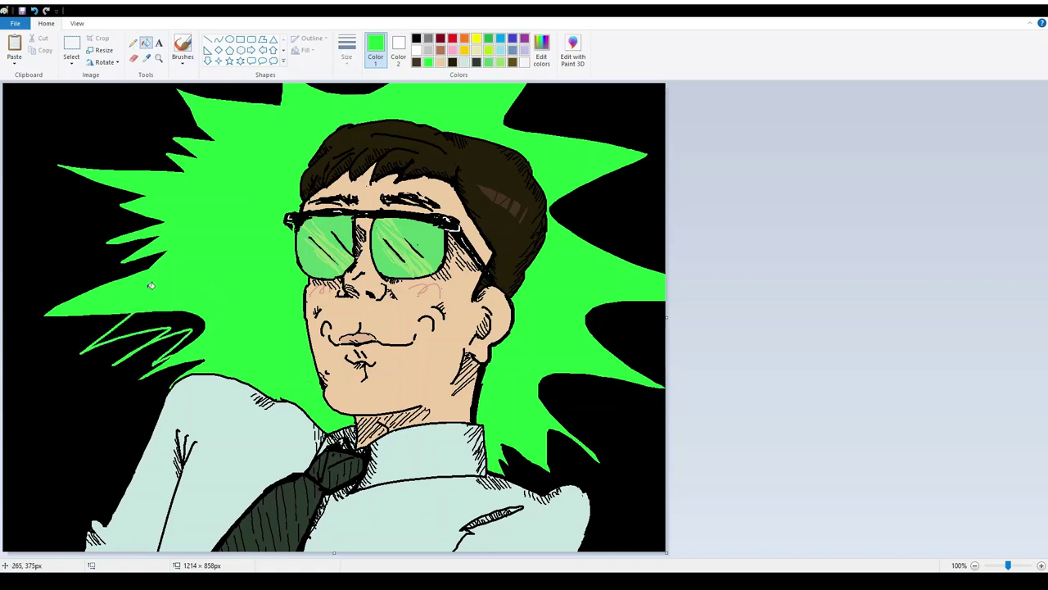
{"action": "left_click", "coordinate": [187, 357]}
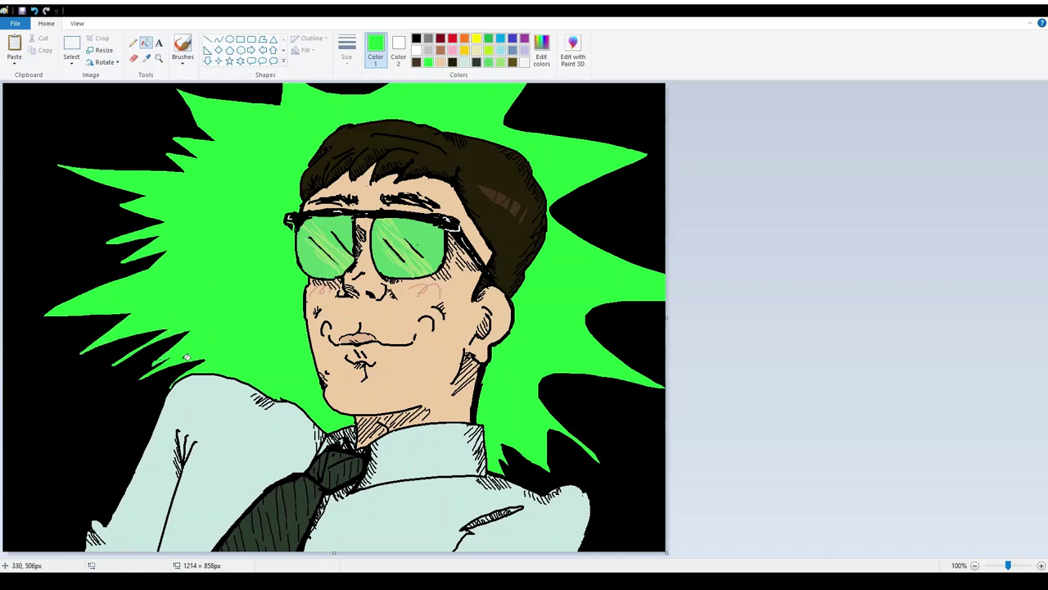
Step: Draw a green zigzag across the starburst's upper-right notch and fill the black pockets behind it with green
{"action": "left_click", "coordinate": [133, 42]}
{"action": "mouse_move", "coordinate": [506, 97]}
{"action": "left_mouse_down"}
{"action": "mouse_move", "coordinate": [607, 99]}
{"action": "mouse_move", "coordinate": [630, 123]}
{"action": "left_mouse_up"}
{"action": "left_click", "coordinate": [148, 44]}
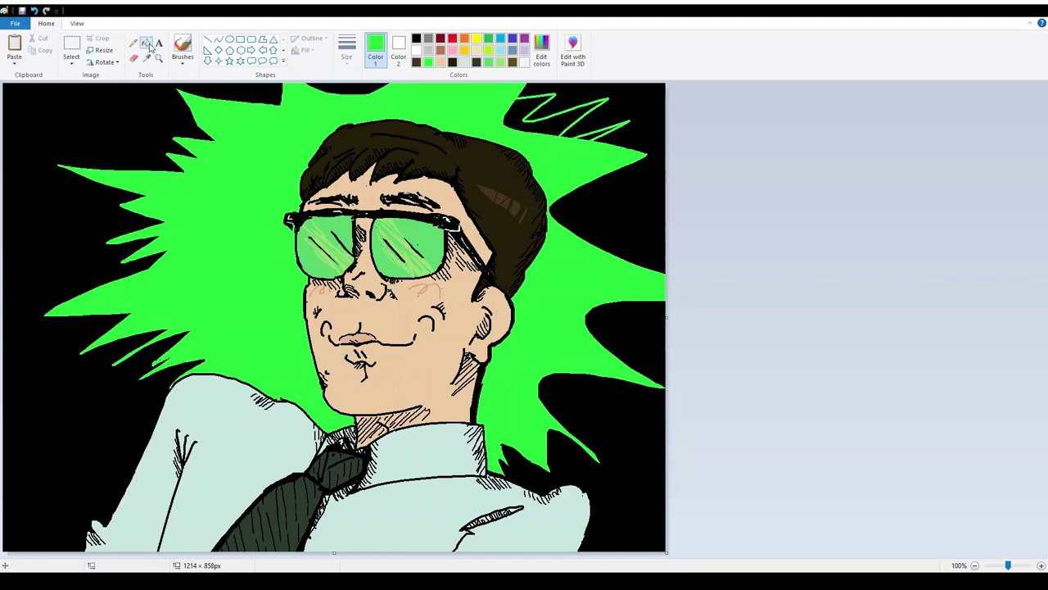
{"action": "left_click", "coordinate": [524, 104]}
{"action": "left_click", "coordinate": [595, 133]}
Step: Draw green zigzag spikes in the black notch beside the hair on the starburst's right and fill behind them with green
{"action": "left_click", "coordinate": [133, 43]}
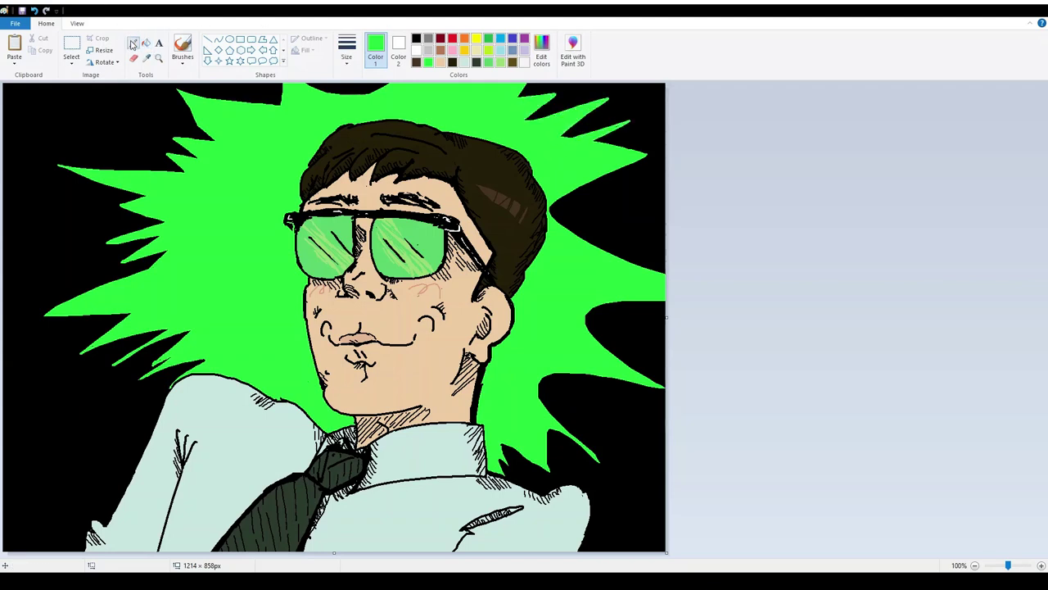
{"action": "mouse_move", "coordinate": [591, 182]}
{"action": "left_mouse_down"}
{"action": "mouse_move", "coordinate": [638, 205]}
{"action": "mouse_move", "coordinate": [636, 261]}
{"action": "left_mouse_up"}
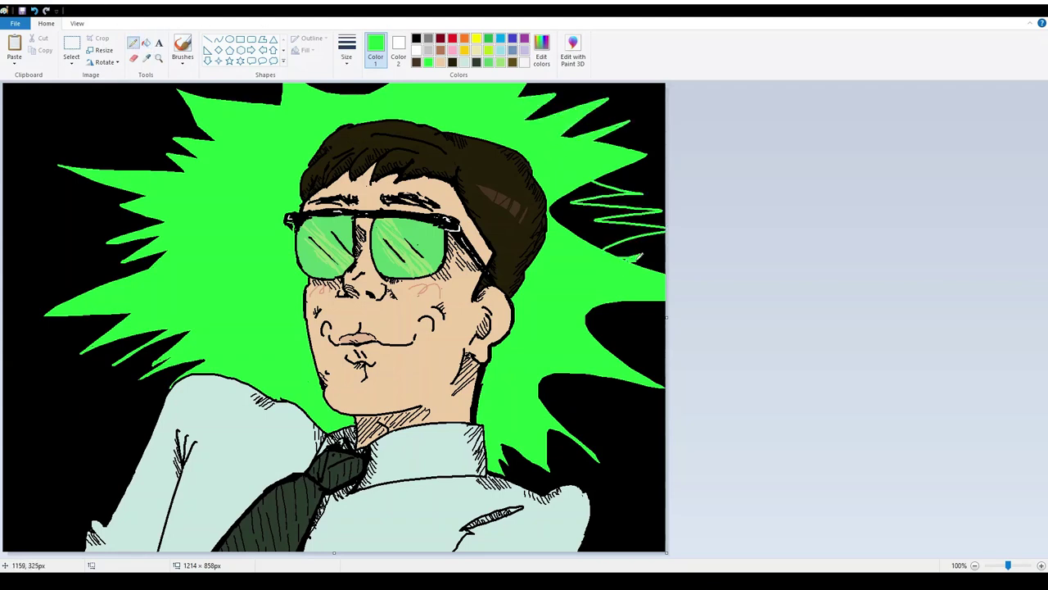
{"action": "left_click", "coordinate": [146, 43]}
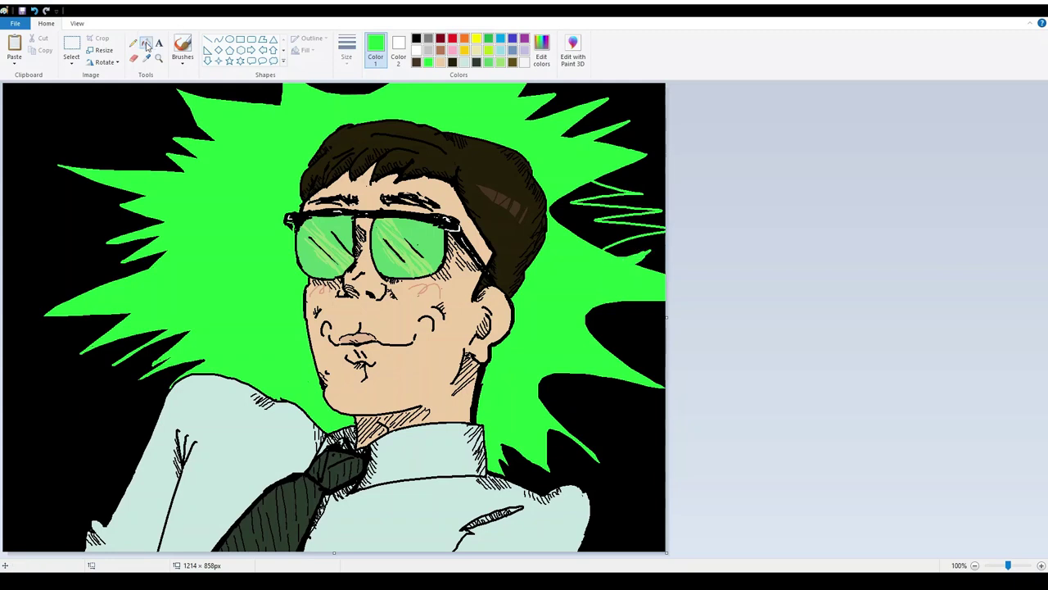
{"action": "left_click", "coordinate": [593, 234]}
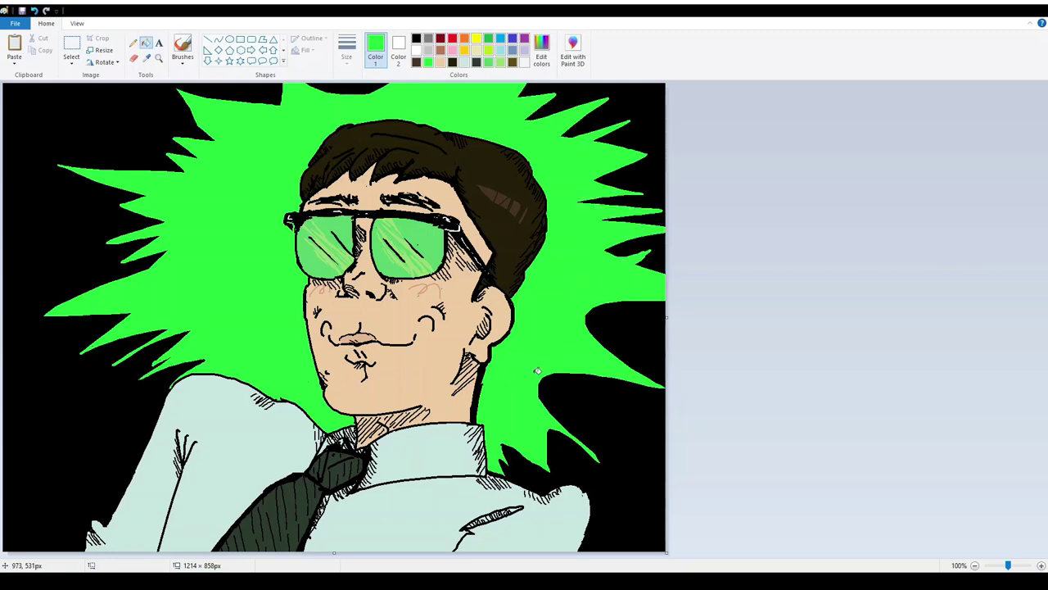
Step: Add green zigzag spikes to the notch to the right of the ear and fill the black behind them with green
{"action": "left_click", "coordinate": [133, 42]}
{"action": "left_click_drag", "start_coordinate": [629, 313], "coordinate": [603, 350]}
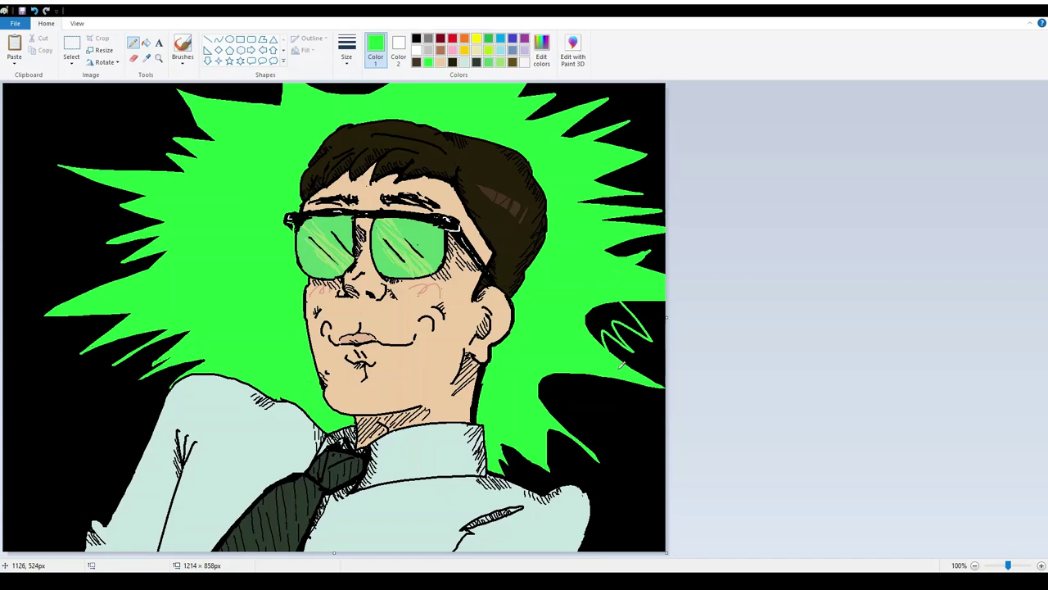
{"action": "left_click", "coordinate": [146, 43]}
{"action": "left_click", "coordinate": [616, 326]}
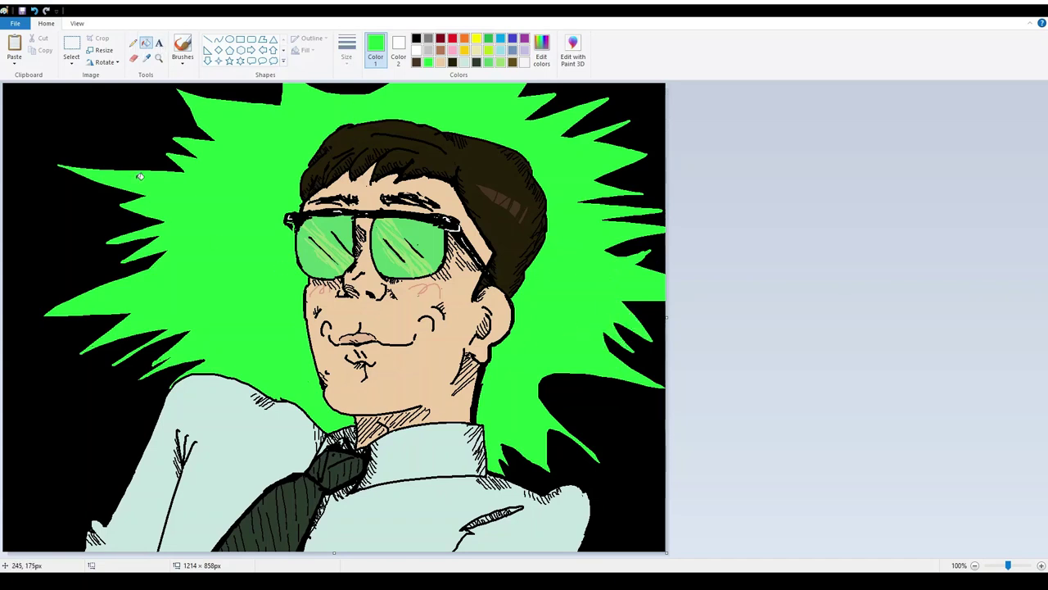
Step: Draw small green spikes in the lower-right notch, undoing poor attempts, and fill behind them with green, reverting the stray forehead fill
{"action": "left_click", "coordinate": [132, 42]}
{"action": "mouse_move", "coordinate": [607, 416]}
{"action": "left_mouse_down"}
{"action": "mouse_move", "coordinate": [546, 384]}
{"action": "mouse_move", "coordinate": [596, 427]}
{"action": "left_mouse_up"}
{"action": "key", "text": "ctrl+z"}
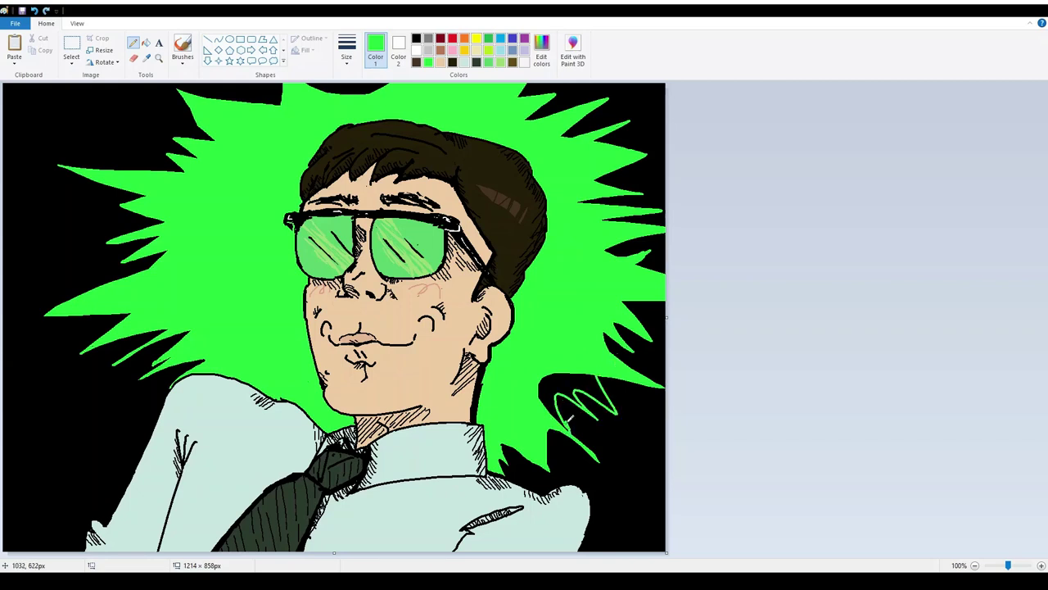
{"action": "key", "text": "ctrl+z"}
{"action": "mouse_move", "coordinate": [614, 379]}
{"action": "left_mouse_down"}
{"action": "mouse_move", "coordinate": [575, 409]}
{"action": "mouse_move", "coordinate": [563, 402]}
{"action": "mouse_move", "coordinate": [598, 398]}
{"action": "mouse_move", "coordinate": [549, 419]}
{"action": "left_mouse_up"}
{"action": "key", "text": "ctrl+z"}
{"action": "key", "text": "ctrl+z"}
{"action": "left_click", "coordinate": [146, 43]}
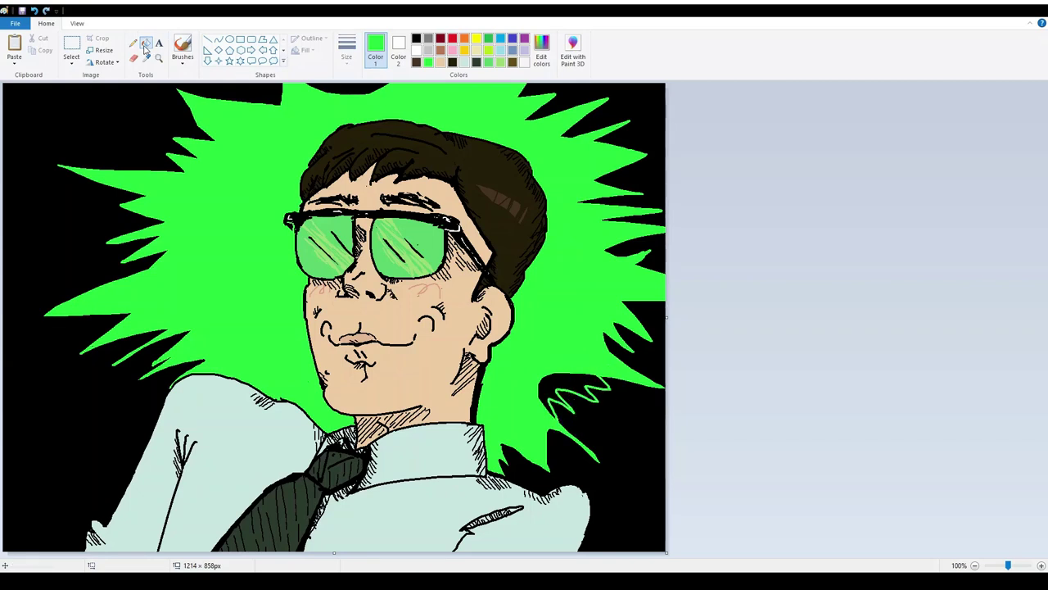
{"action": "left_click", "coordinate": [559, 385]}
{"action": "left_click", "coordinate": [352, 192]}
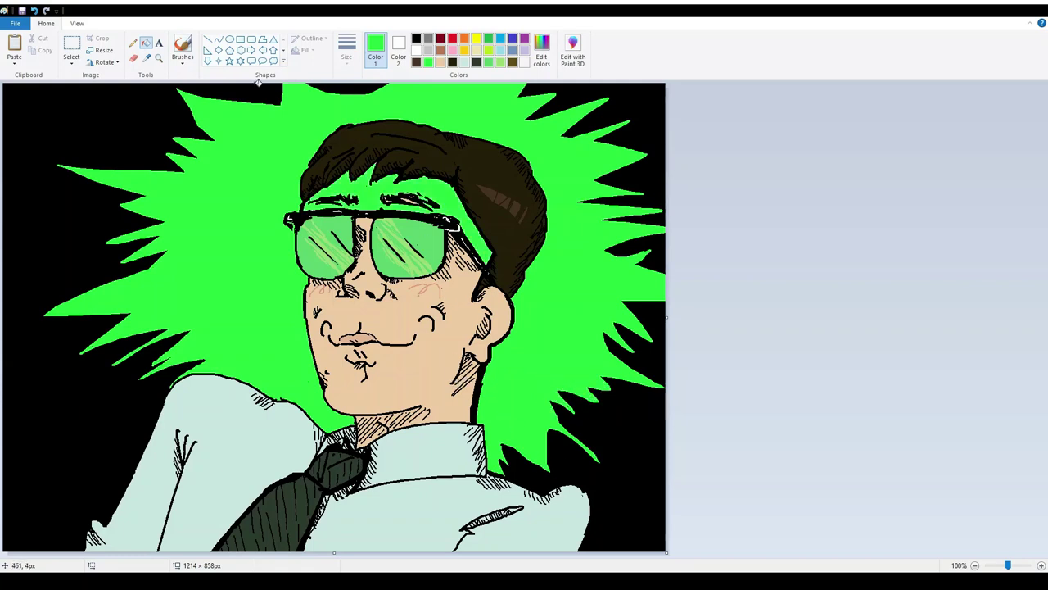
{"action": "key", "text": "ctrl+z"}
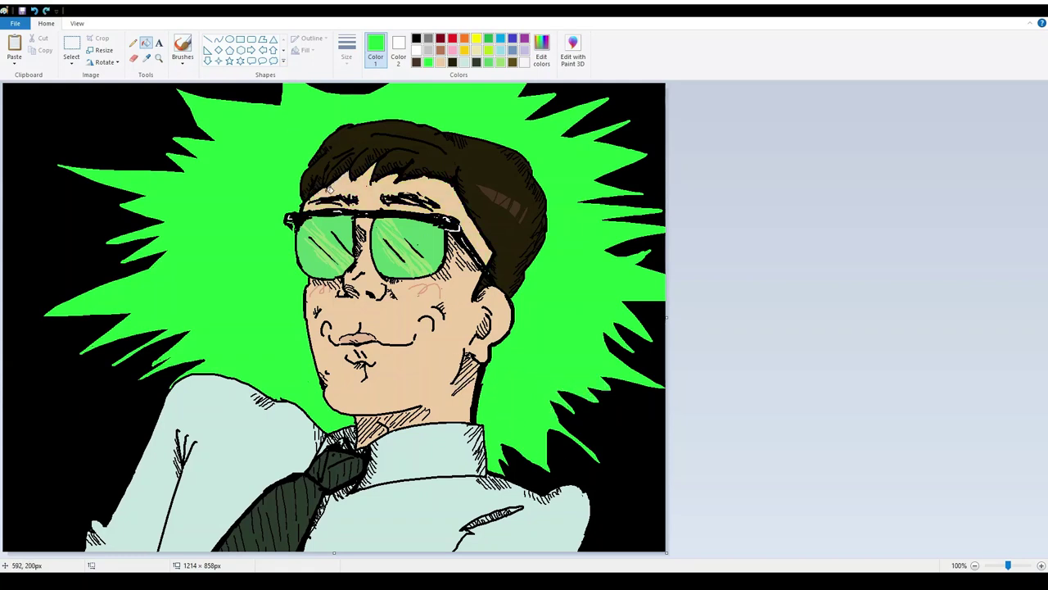
Step: Try a white freehand stroke on the black background beside the left sleeve and undo it
{"action": "left_click", "coordinate": [132, 42]}
{"action": "left_click", "coordinate": [428, 50]}
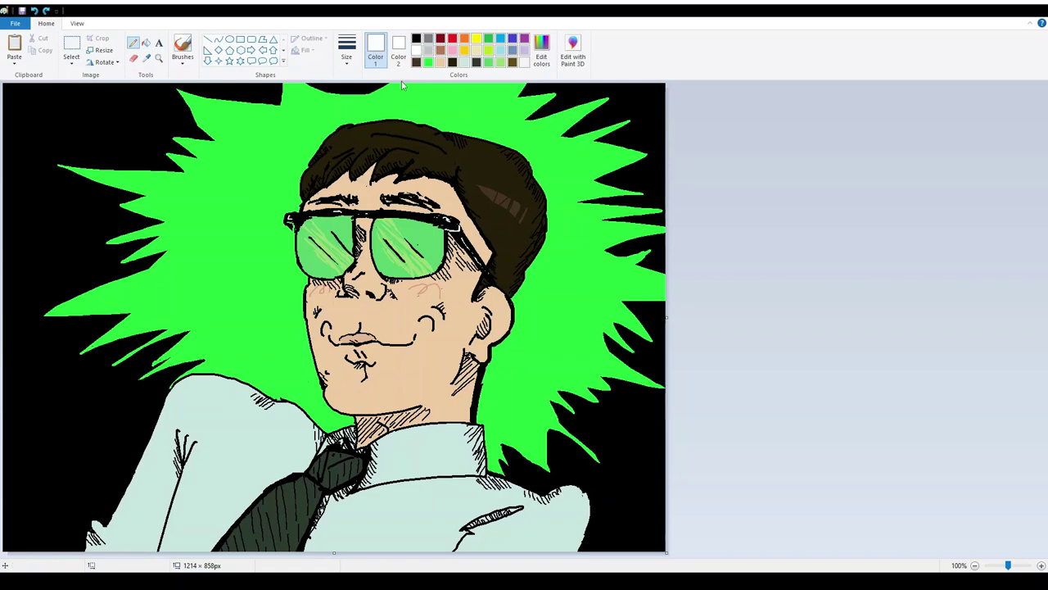
{"action": "mouse_move", "coordinate": [149, 403]}
{"action": "left_mouse_down"}
{"action": "mouse_move", "coordinate": [72, 508]}
{"action": "mouse_move", "coordinate": [69, 539]}
{"action": "left_mouse_up"}
{"action": "key", "text": "ctrl+z"}
Step: Shorten the long lower-left ray by drawing a black notch across it and filling its tip with black
{"action": "left_click", "coordinate": [416, 38]}
{"action": "left_click_drag", "start_coordinate": [69, 301], "coordinate": [131, 295]}
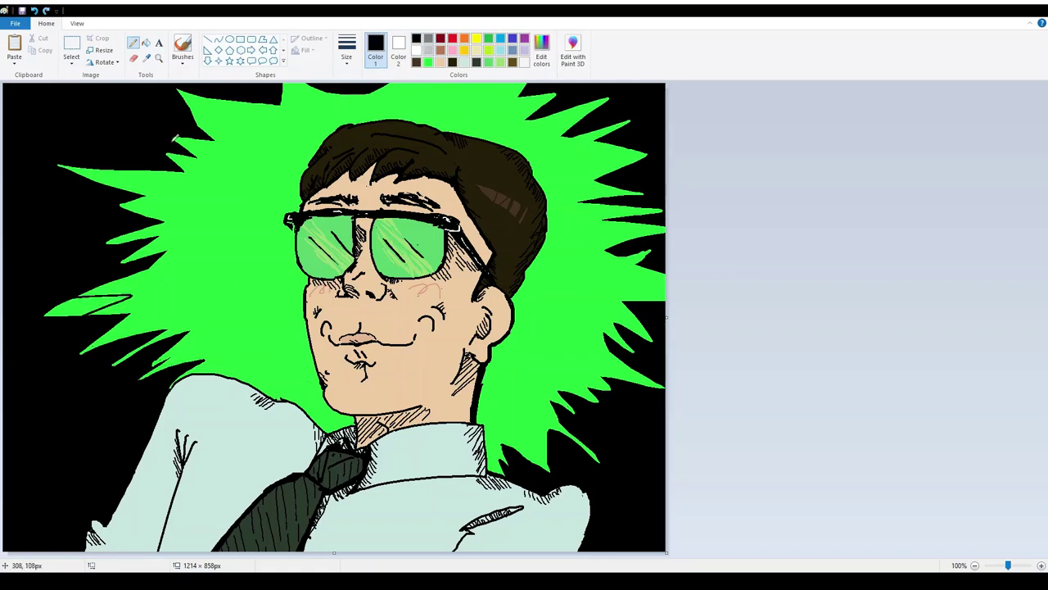
{"action": "left_click", "coordinate": [146, 43]}
{"action": "left_click", "coordinate": [68, 300]}
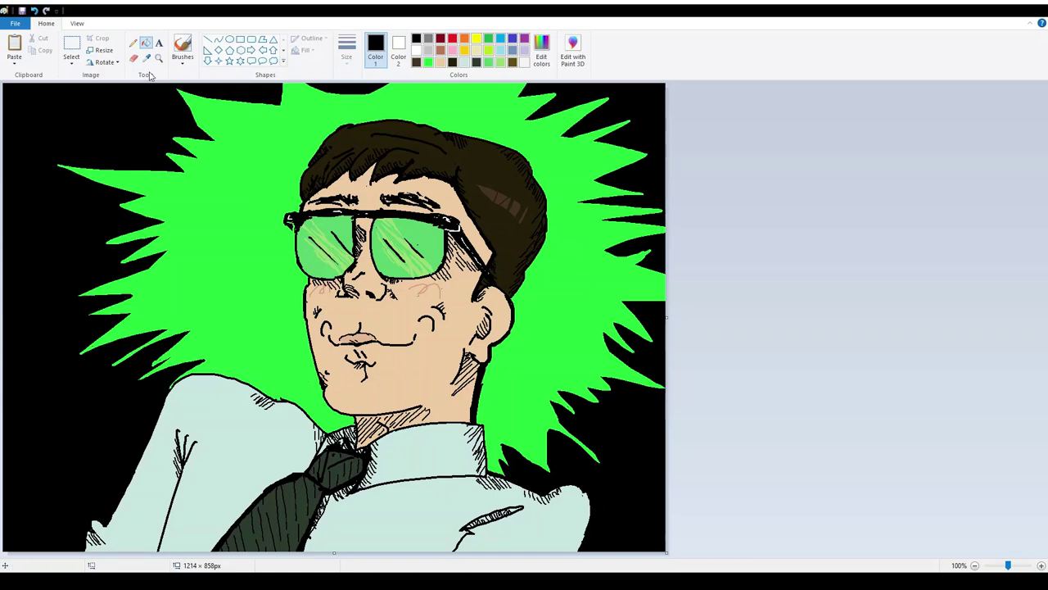
Step: Handwrite black lettering starting with "I AM NOT" down the green area to the left of the face
{"action": "left_click", "coordinate": [132, 43]}
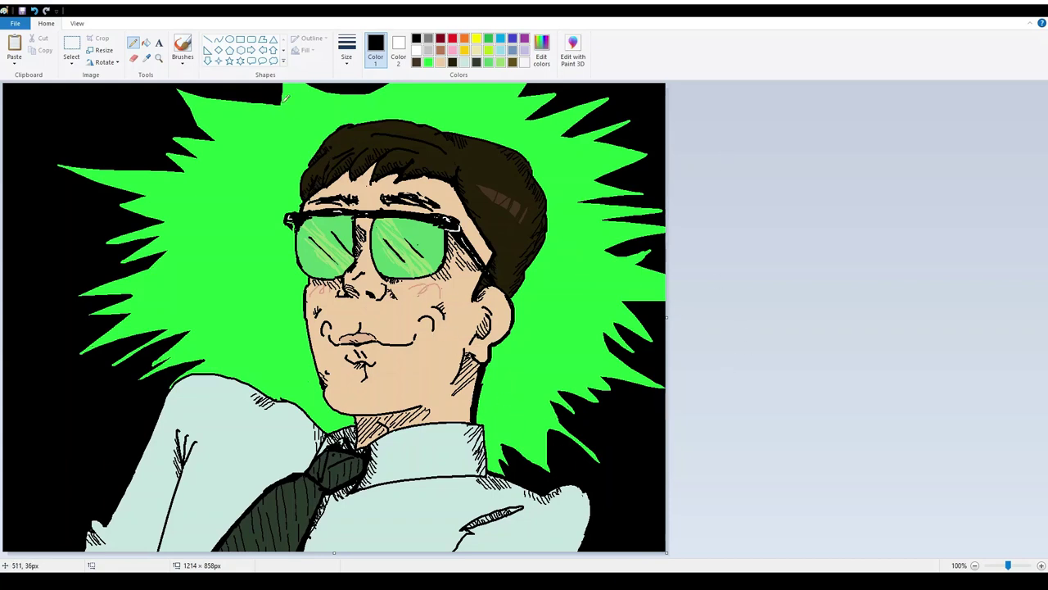
{"action": "left_click", "coordinate": [208, 40]}
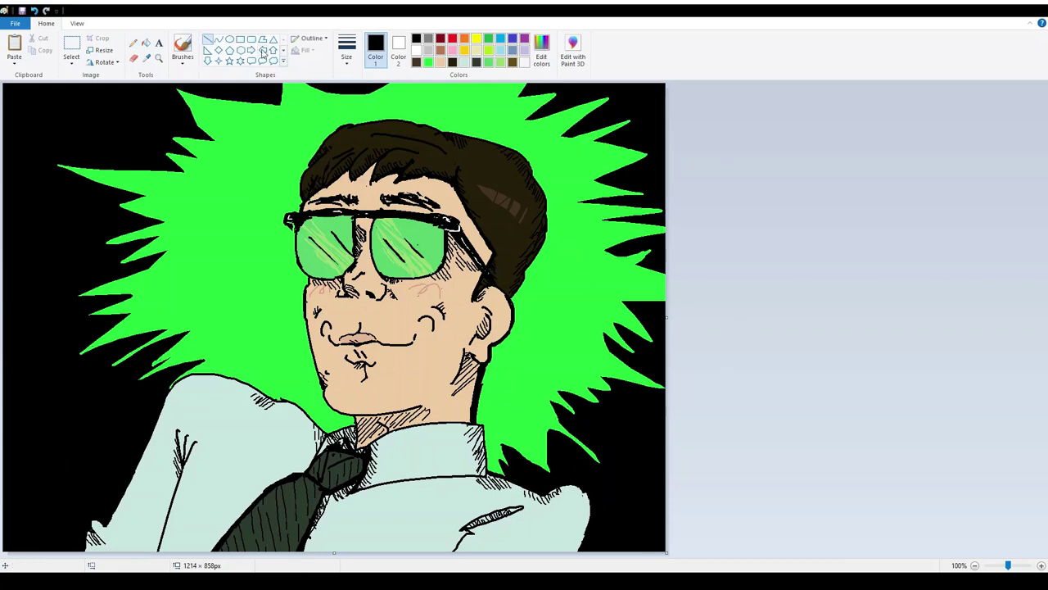
{"action": "left_click", "coordinate": [133, 42]}
{"action": "mouse_move", "coordinate": [192, 184]}
{"action": "left_mouse_down"}
{"action": "mouse_move", "coordinate": [243, 148]}
{"action": "mouse_move", "coordinate": [217, 196]}
{"action": "left_mouse_up"}
{"action": "left_click_drag", "start_coordinate": [204, 201], "coordinate": [225, 193]}
{"action": "mouse_move", "coordinate": [248, 179]}
{"action": "left_mouse_down"}
{"action": "mouse_move", "coordinate": [258, 136]}
{"action": "mouse_move", "coordinate": [265, 179]}
{"action": "left_mouse_up"}
{"action": "left_click_drag", "start_coordinate": [254, 162], "coordinate": [271, 156]}
{"action": "left_click_drag", "start_coordinate": [272, 164], "coordinate": [284, 167]}
{"action": "mouse_move", "coordinate": [182, 266]}
{"action": "left_mouse_down"}
{"action": "mouse_move", "coordinate": [203, 215]}
{"action": "mouse_move", "coordinate": [201, 233]}
{"action": "left_mouse_up"}
{"action": "left_click_drag", "start_coordinate": [208, 221], "coordinate": [217, 277]}
{"action": "left_click_drag", "start_coordinate": [239, 216], "coordinate": [226, 267]}
{"action": "mouse_move", "coordinate": [243, 214]}
{"action": "left_mouse_down"}
{"action": "mouse_move", "coordinate": [246, 260]}
{"action": "mouse_move", "coordinate": [264, 282]}
{"action": "left_mouse_up"}
{"action": "left_click_drag", "start_coordinate": [274, 231], "coordinate": [275, 289]}
{"action": "left_click_drag", "start_coordinate": [283, 251], "coordinate": [279, 271]}
{"action": "mouse_move", "coordinate": [282, 271]}
{"action": "left_mouse_down"}
{"action": "mouse_move", "coordinate": [289, 299]}
{"action": "mouse_move", "coordinate": [283, 326]}
{"action": "left_mouse_up"}
{"action": "mouse_move", "coordinate": [296, 280]}
{"action": "left_mouse_down"}
{"action": "mouse_move", "coordinate": [303, 326]}
{"action": "mouse_move", "coordinate": [304, 291]}
{"action": "left_mouse_up"}
{"action": "mouse_move", "coordinate": [185, 277]}
{"action": "left_mouse_down"}
{"action": "mouse_move", "coordinate": [217, 286]}
{"action": "mouse_move", "coordinate": [212, 325]}
{"action": "left_mouse_up"}
{"action": "mouse_move", "coordinate": [215, 284]}
{"action": "left_mouse_down"}
{"action": "mouse_move", "coordinate": [228, 325]}
{"action": "mouse_move", "coordinate": [273, 311]}
{"action": "left_mouse_up"}
{"action": "mouse_move", "coordinate": [238, 323]}
{"action": "left_mouse_down"}
{"action": "mouse_move", "coordinate": [267, 322]}
{"action": "mouse_move", "coordinate": [235, 334]}
{"action": "mouse_move", "coordinate": [250, 321]}
{"action": "mouse_move", "coordinate": [296, 370]}
{"action": "left_mouse_up"}
{"action": "mouse_move", "coordinate": [216, 364]}
{"action": "left_mouse_down"}
{"action": "mouse_move", "coordinate": [267, 360]}
{"action": "mouse_move", "coordinate": [293, 384]}
{"action": "left_mouse_up"}
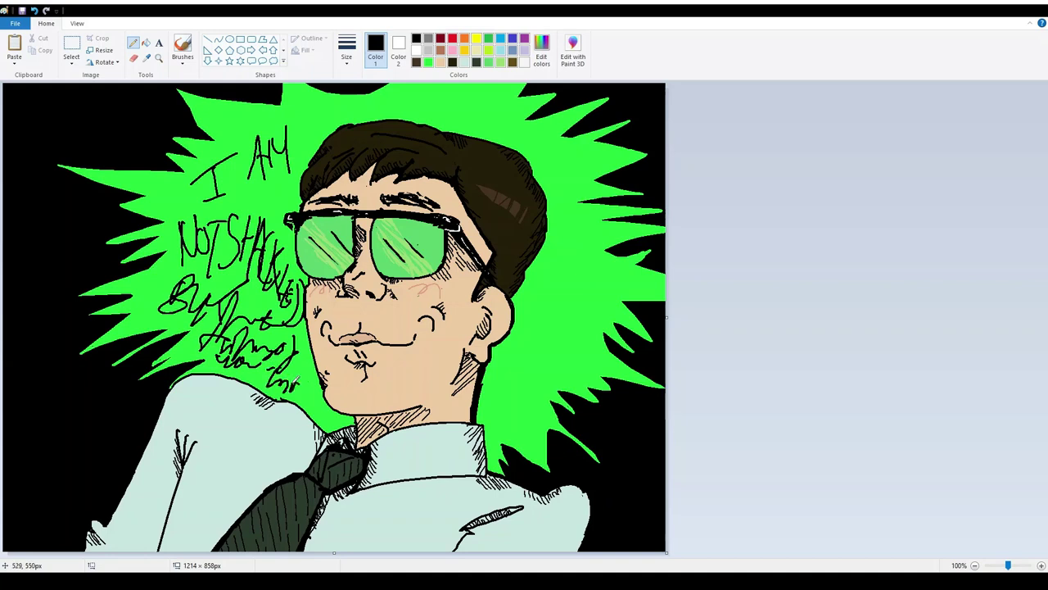
Step: Undo all of the handwritten black lettering on the starburst
{"action": "key", "text": "ctrl+z"}
{"action": "key", "text": "ctrl+z"}
{"action": "key", "text": "ctrl+z"}
{"action": "key", "text": "ctrl+z"}
{"action": "key", "text": "ctrl+z"}
{"action": "key", "text": "ctrl+z"}
{"action": "key", "text": "ctrl+z"}
{"action": "key", "text": "ctrl+z"}
{"action": "key", "text": "ctrl+z"}
{"action": "key", "text": "ctrl+z"}
{"action": "key", "text": "ctrl+z"}
{"action": "key", "text": "ctrl+z"}
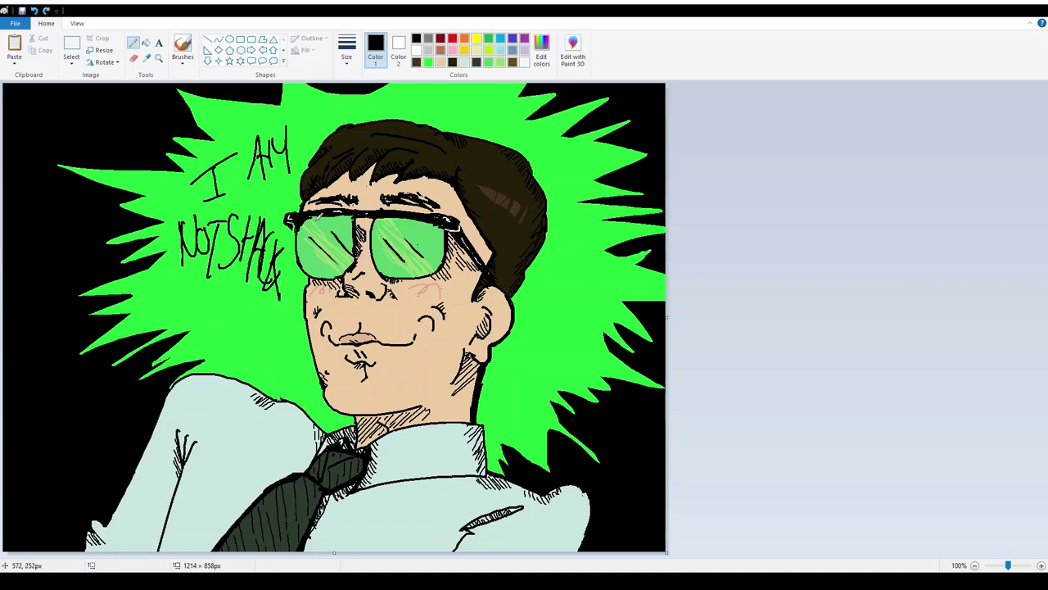
{"action": "key", "text": "ctrl+z"}
{"action": "key", "text": "ctrl+z"}
{"action": "key", "text": "ctrl+z"}
{"action": "key", "text": "ctrl+z"}
{"action": "key", "text": "ctrl+z"}
{"action": "key", "text": "ctrl+z"}
{"action": "key", "text": "ctrl+z"}
{"action": "key", "text": "ctrl+z"}
{"action": "key", "text": "ctrl+z"}
{"action": "key", "text": "ctrl+z"}
{"action": "key", "text": "ctrl+z"}
{"action": "key", "text": "ctrl+z"}
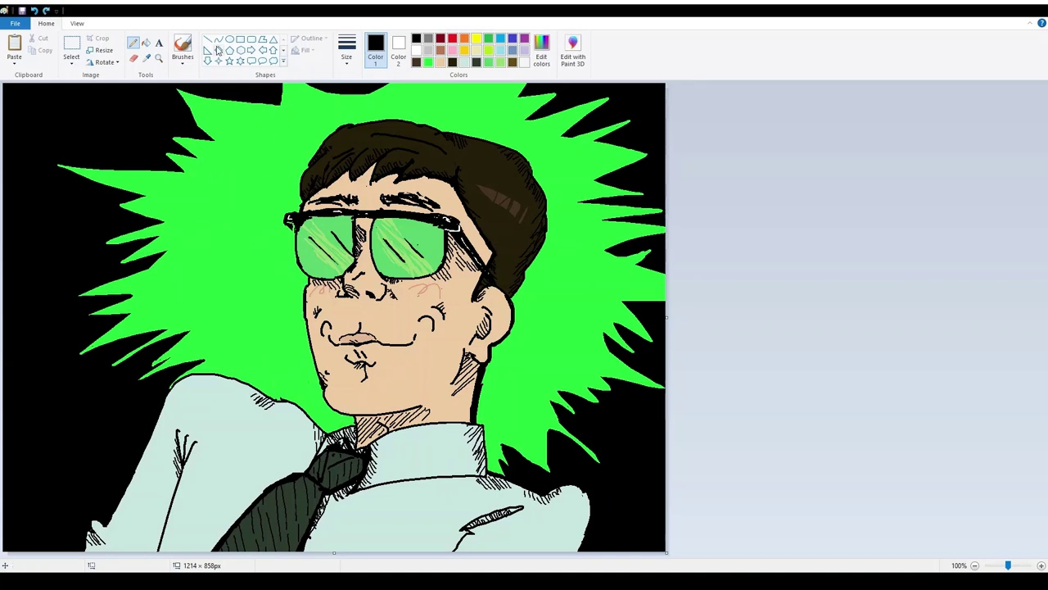
Step: Try loose black squiggles over the starburst and the figure, and undo each of them
{"action": "mouse_move", "coordinate": [260, 141]}
{"action": "left_mouse_down"}
{"action": "mouse_move", "coordinate": [205, 279]}
{"action": "mouse_move", "coordinate": [244, 373]}
{"action": "left_mouse_up"}
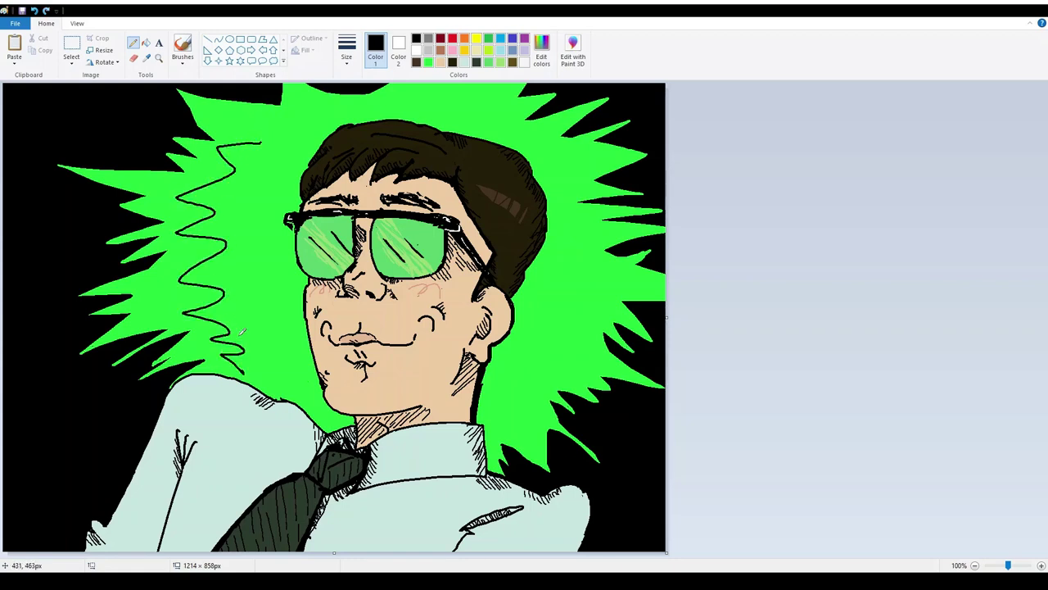
{"action": "mouse_move", "coordinate": [267, 139]}
{"action": "left_mouse_down"}
{"action": "mouse_move", "coordinate": [394, 104]}
{"action": "mouse_move", "coordinate": [498, 126]}
{"action": "mouse_move", "coordinate": [564, 192]}
{"action": "mouse_move", "coordinate": [502, 422]}
{"action": "left_mouse_up"}
{"action": "key", "text": "ctrl+z"}
{"action": "key", "text": "ctrl+z"}
{"action": "mouse_move", "coordinate": [244, 208]}
{"action": "left_mouse_down"}
{"action": "mouse_move", "coordinate": [283, 317]}
{"action": "mouse_move", "coordinate": [268, 221]}
{"action": "left_mouse_up"}
{"action": "mouse_move", "coordinate": [515, 342]}
{"action": "left_mouse_down"}
{"action": "mouse_move", "coordinate": [570, 340]}
{"action": "mouse_move", "coordinate": [600, 273]}
{"action": "left_mouse_up"}
{"action": "key", "text": "ctrl+z"}
{"action": "key", "text": "ctrl+z"}
{"action": "key", "text": "ctrl+z"}
{"action": "left_click_drag", "start_coordinate": [297, 154], "coordinate": [247, 215]}
{"action": "left_click_drag", "start_coordinate": [215, 230], "coordinate": [243, 333]}
{"action": "left_click_drag", "start_coordinate": [537, 380], "coordinate": [543, 391]}
{"action": "key", "text": "ctrl+z"}
{"action": "key", "text": "ctrl+z"}
{"action": "key", "text": "ctrl+z"}
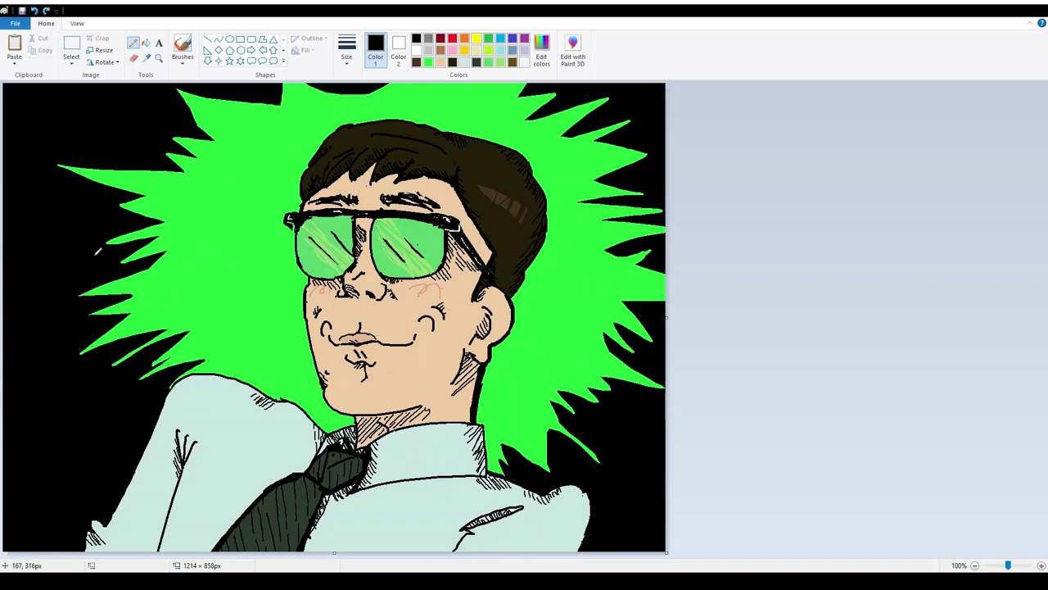
Step: Draw jagged green outlines through the black background on the drawing's left and right sides, framing the starburst
{"action": "left_click", "coordinate": [428, 61]}
{"action": "mouse_move", "coordinate": [137, 116]}
{"action": "left_mouse_down"}
{"action": "mouse_move", "coordinate": [12, 151]}
{"action": "mouse_move", "coordinate": [50, 276]}
{"action": "mouse_move", "coordinate": [33, 342]}
{"action": "mouse_move", "coordinate": [98, 381]}
{"action": "mouse_move", "coordinate": [111, 424]}
{"action": "mouse_move", "coordinate": [133, 423]}
{"action": "mouse_move", "coordinate": [137, 454]}
{"action": "mouse_move", "coordinate": [142, 115]}
{"action": "mouse_move", "coordinate": [169, 116]}
{"action": "mouse_move", "coordinate": [168, 90]}
{"action": "left_mouse_up"}
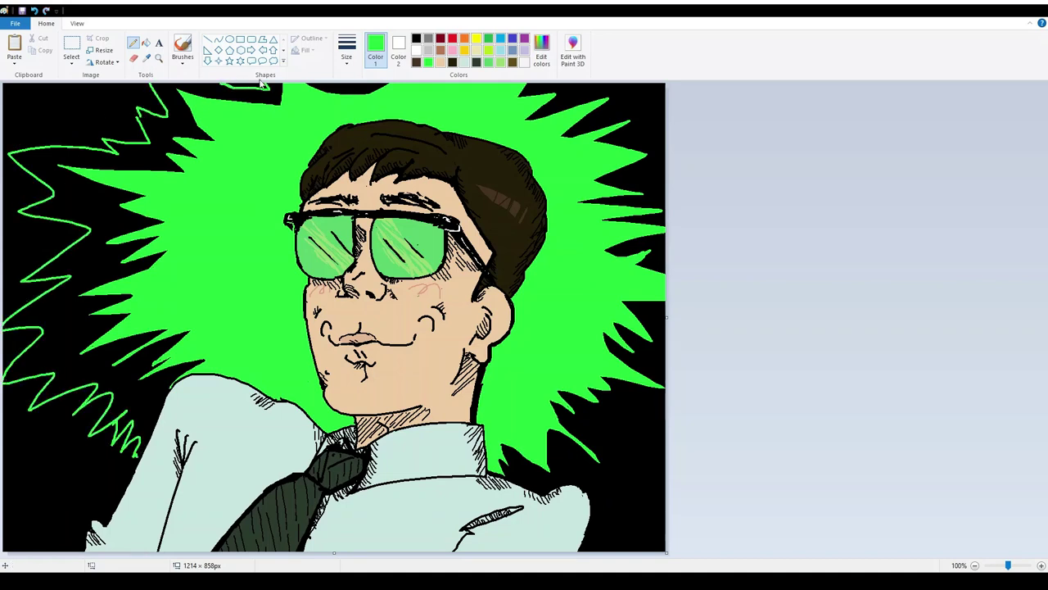
{"action": "mouse_move", "coordinate": [567, 81]}
{"action": "left_mouse_down"}
{"action": "mouse_move", "coordinate": [631, 102]}
{"action": "mouse_move", "coordinate": [665, 197]}
{"action": "left_mouse_up"}
{"action": "mouse_move", "coordinate": [666, 317]}
{"action": "left_mouse_down"}
{"action": "mouse_move", "coordinate": [675, 315]}
{"action": "mouse_move", "coordinate": [679, 353]}
{"action": "mouse_move", "coordinate": [666, 317]}
{"action": "mouse_move", "coordinate": [665, 369]}
{"action": "left_mouse_up"}
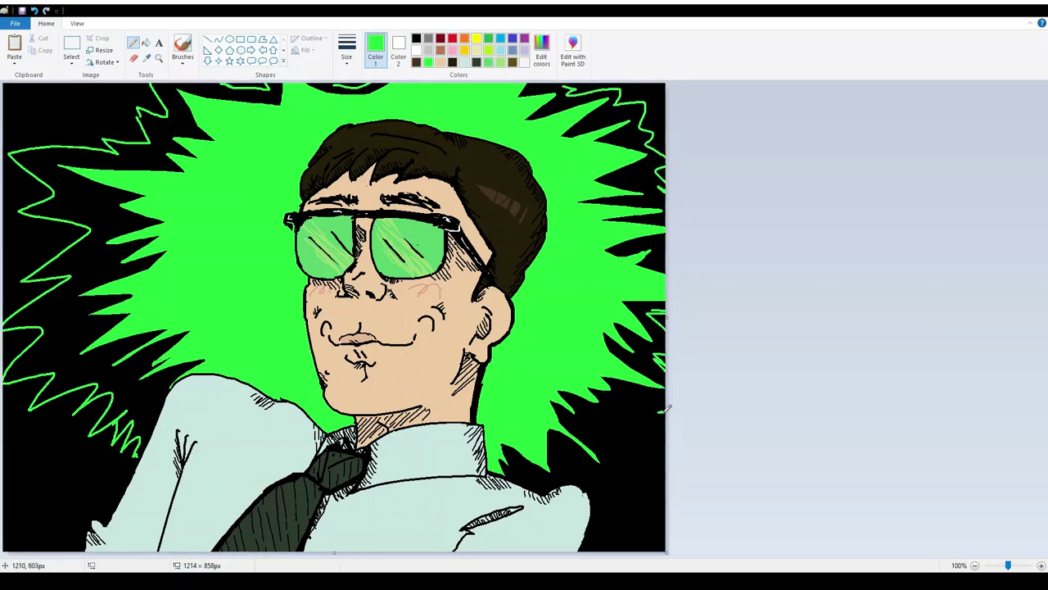
{"action": "mouse_move", "coordinate": [668, 407]}
{"action": "left_mouse_down"}
{"action": "mouse_move", "coordinate": [602, 462]}
{"action": "mouse_move", "coordinate": [608, 543]}
{"action": "left_mouse_up"}
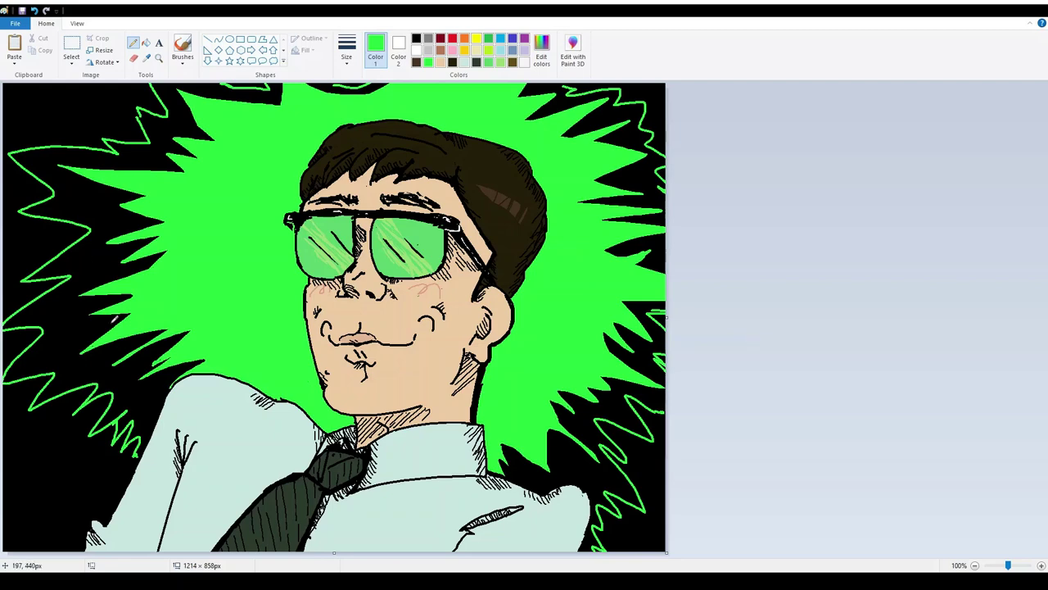
Step: Fill the black areas outside the jagged outline on the left side with green
{"action": "left_click", "coordinate": [146, 43]}
{"action": "left_click", "coordinate": [87, 118]}
{"action": "key", "text": "ctrl+z"}
{"action": "left_click", "coordinate": [133, 43]}
{"action": "left_click", "coordinate": [146, 42]}
{"action": "left_click", "coordinate": [48, 384]}
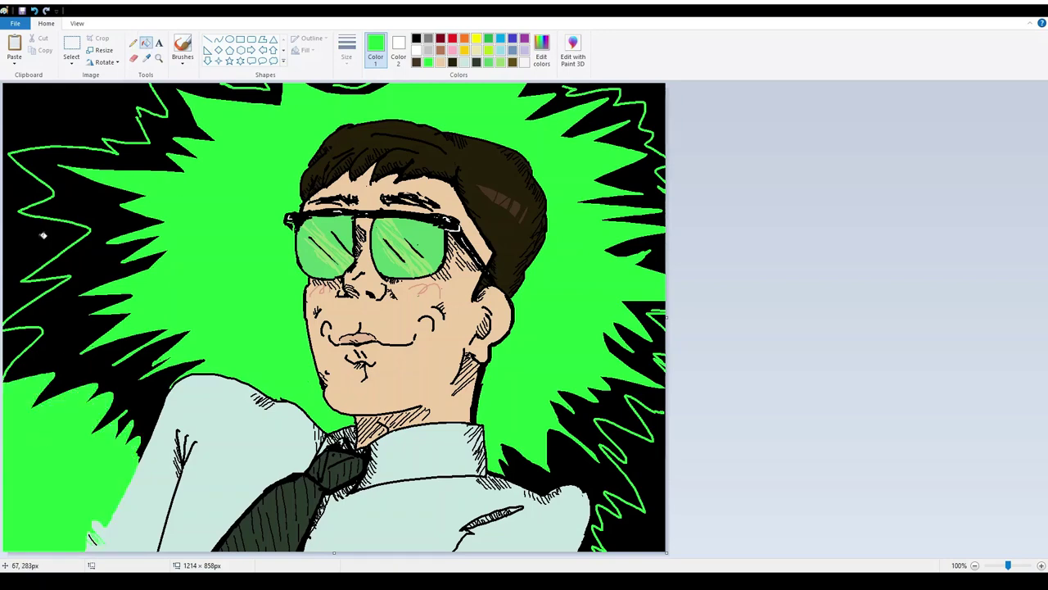
{"action": "left_click", "coordinate": [15, 332]}
{"action": "left_click", "coordinate": [133, 42]}
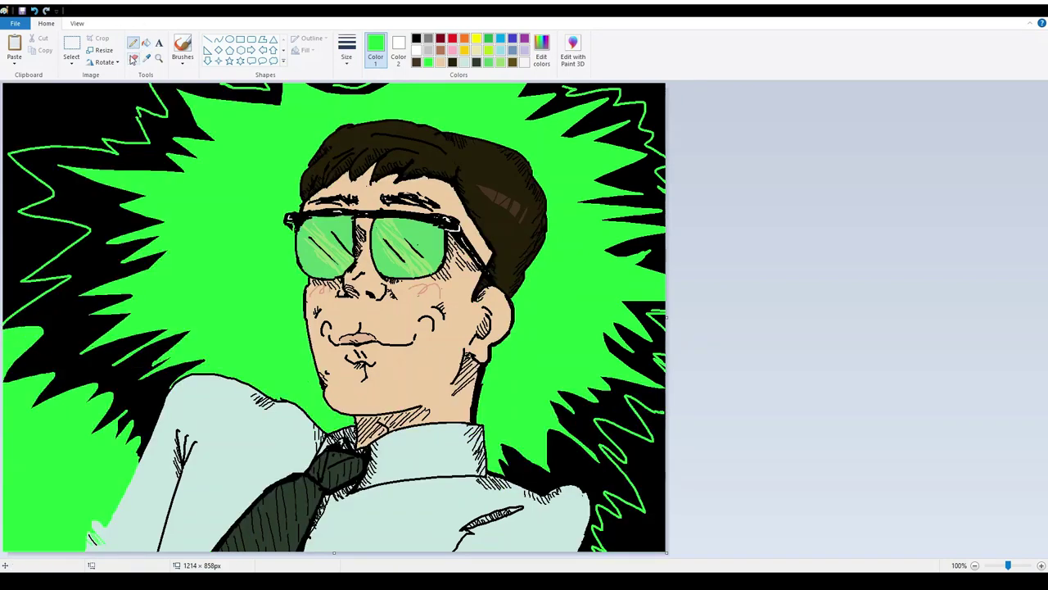
{"action": "left_click", "coordinate": [146, 43]}
{"action": "left_click", "coordinate": [82, 122]}
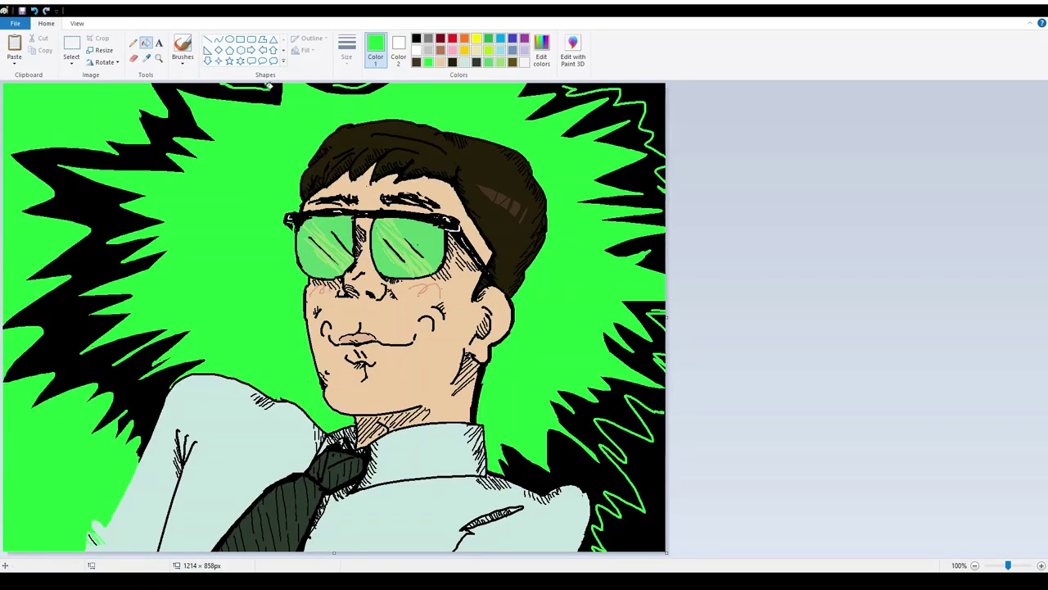
Step: Close the gap in the green outline in the top-centre notch with a straight line and fill above it with green
{"action": "left_click", "coordinate": [209, 40]}
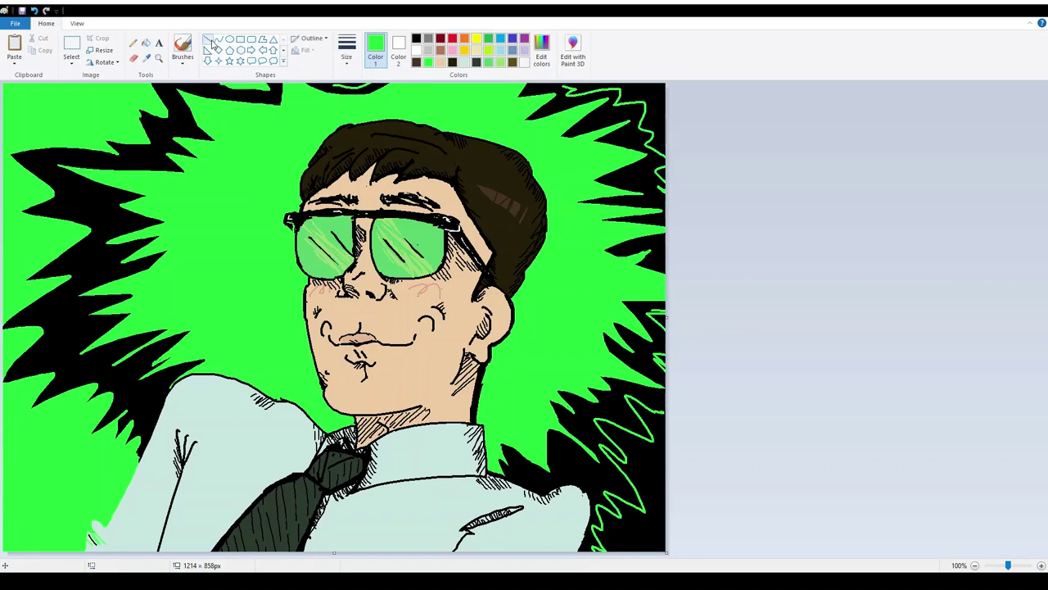
{"action": "left_click_drag", "start_coordinate": [339, 86], "coordinate": [323, 82]}
{"action": "left_click", "coordinate": [132, 42]}
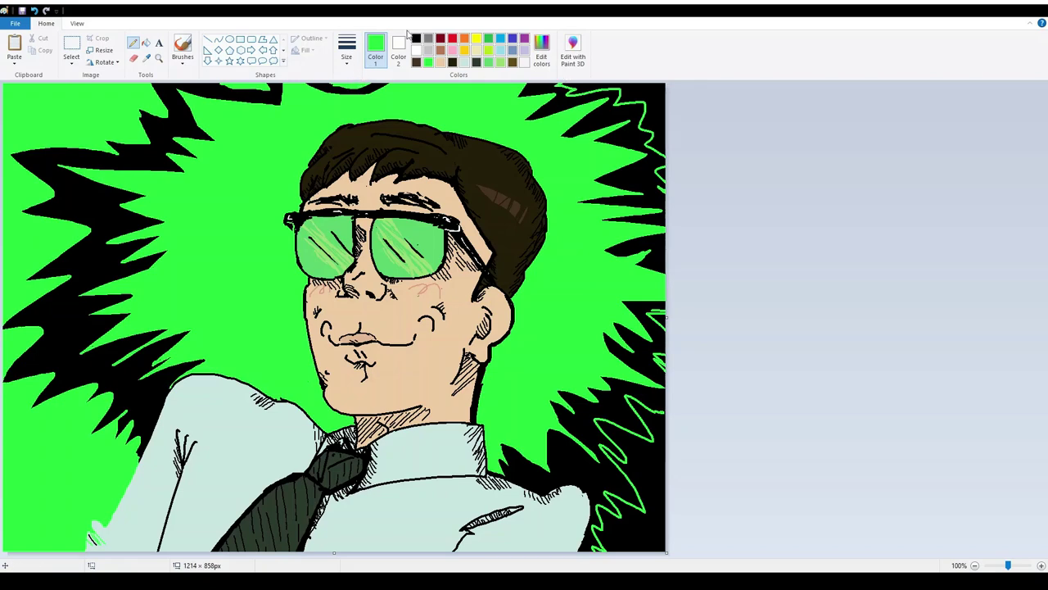
{"action": "left_click", "coordinate": [145, 43]}
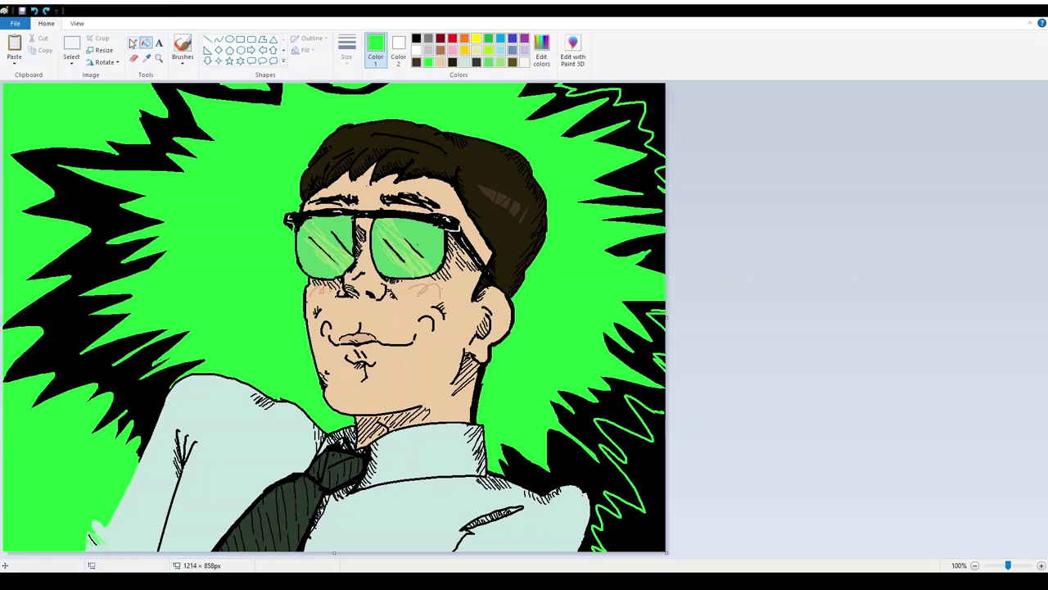
{"action": "left_click", "coordinate": [132, 43]}
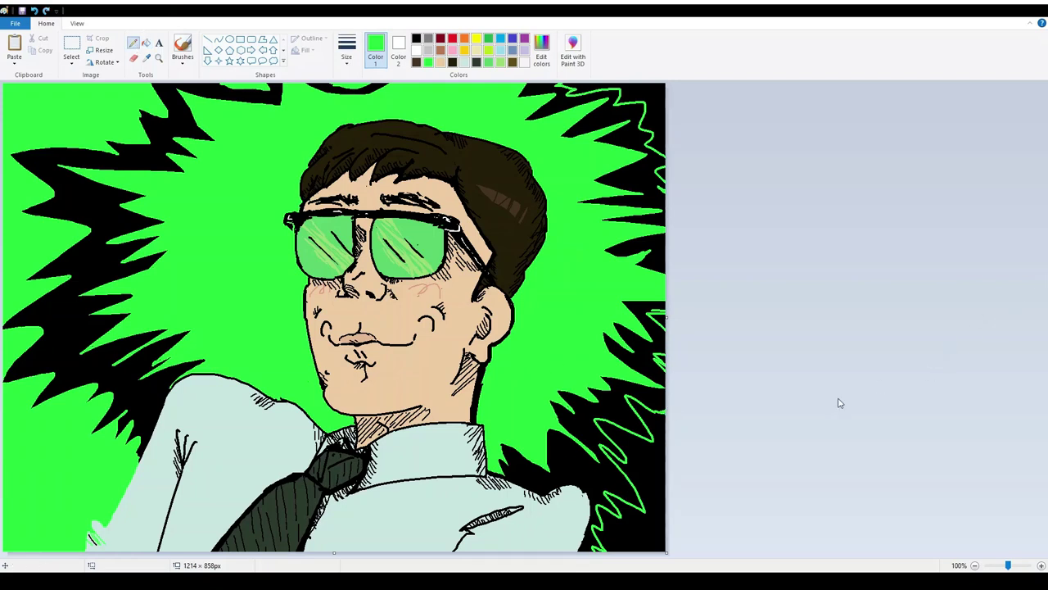
{"action": "left_click", "coordinate": [146, 42]}
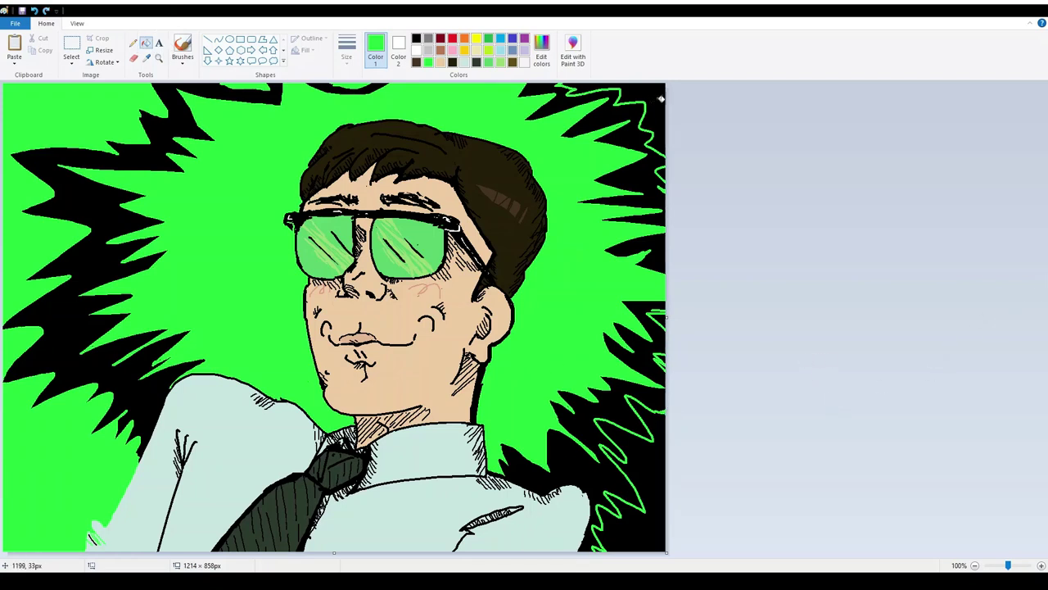
Step: Fill the black areas outside the jagged outline on the drawing's right side with green
{"action": "left_click", "coordinate": [660, 97]}
{"action": "key", "text": "ctrl+z"}
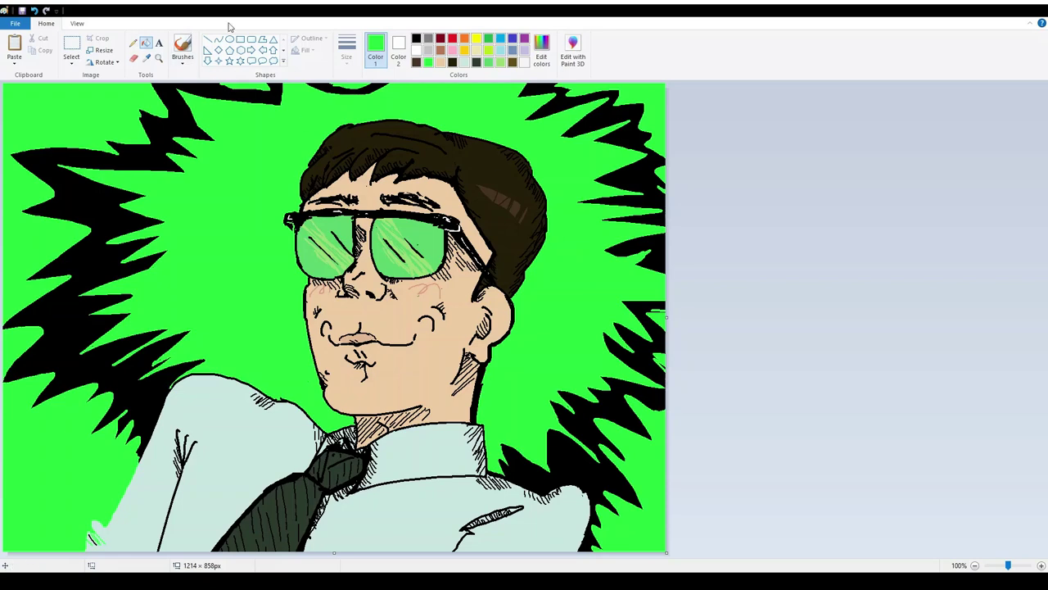
Step: Outline the left sleeve's outer edge in black, from the black spikes down through the cuff fold to the canvas's bottom edge
{"action": "left_click", "coordinate": [132, 42]}
{"action": "left_click", "coordinate": [416, 39]}
{"action": "left_click", "coordinate": [1040, 565]}
{"action": "left_click", "coordinate": [1041, 565]}
{"action": "left_click", "coordinate": [1041, 565]}
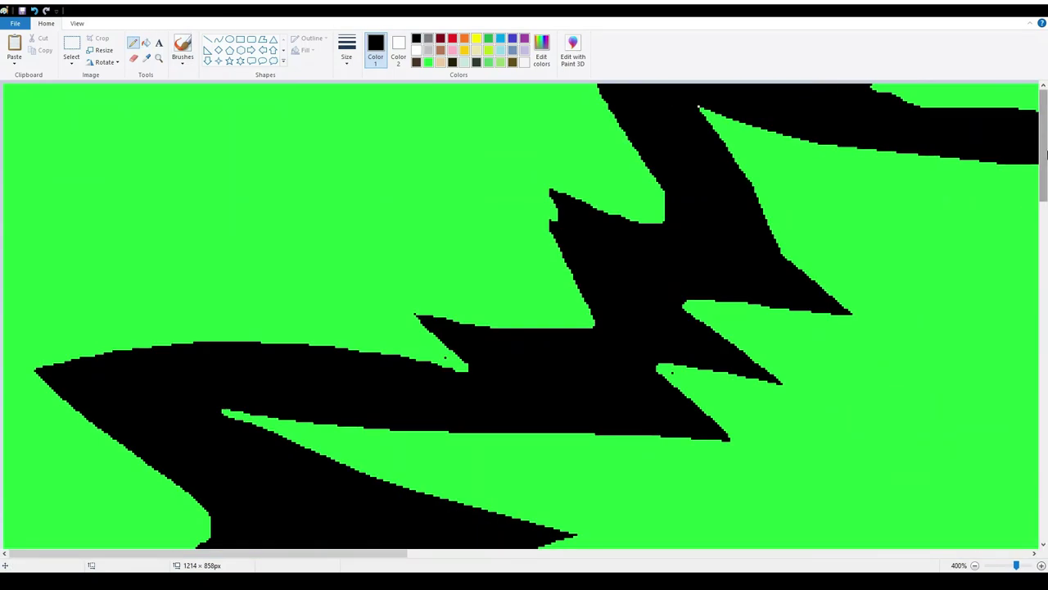
{"action": "left_click_drag", "start_coordinate": [1042, 148], "coordinate": [1014, 544]}
{"action": "mouse_move", "coordinate": [544, 186]}
{"action": "left_mouse_down"}
{"action": "mouse_move", "coordinate": [503, 268]}
{"action": "mouse_move", "coordinate": [569, 154]}
{"action": "left_mouse_up"}
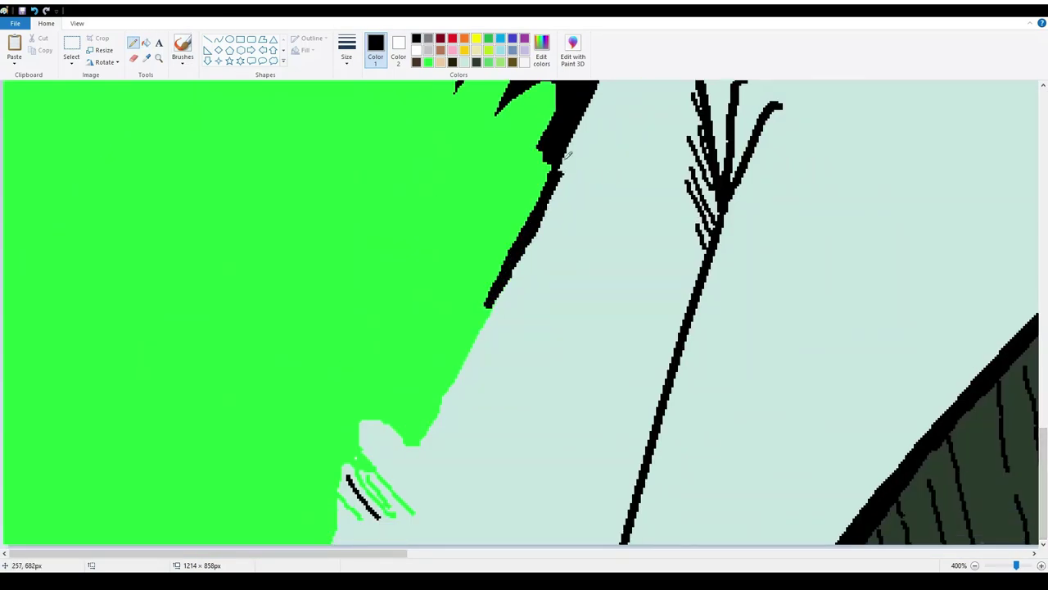
{"action": "mouse_move", "coordinate": [497, 300]}
{"action": "left_mouse_down"}
{"action": "mouse_move", "coordinate": [413, 441]}
{"action": "mouse_move", "coordinate": [438, 405]}
{"action": "mouse_move", "coordinate": [406, 441]}
{"action": "mouse_move", "coordinate": [378, 420]}
{"action": "mouse_move", "coordinate": [359, 431]}
{"action": "mouse_move", "coordinate": [403, 493]}
{"action": "mouse_move", "coordinate": [367, 463]}
{"action": "mouse_move", "coordinate": [376, 453]}
{"action": "mouse_move", "coordinate": [380, 468]}
{"action": "mouse_move", "coordinate": [340, 466]}
{"action": "mouse_move", "coordinate": [345, 490]}
{"action": "mouse_move", "coordinate": [332, 532]}
{"action": "left_mouse_up"}
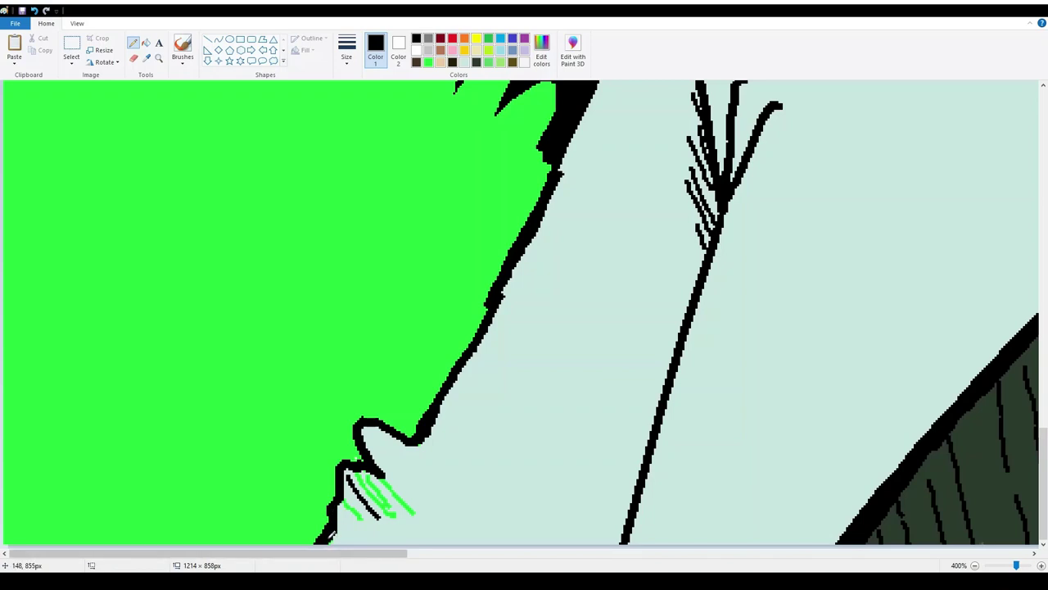
{"action": "left_click_drag", "start_coordinate": [352, 456], "coordinate": [374, 460]}
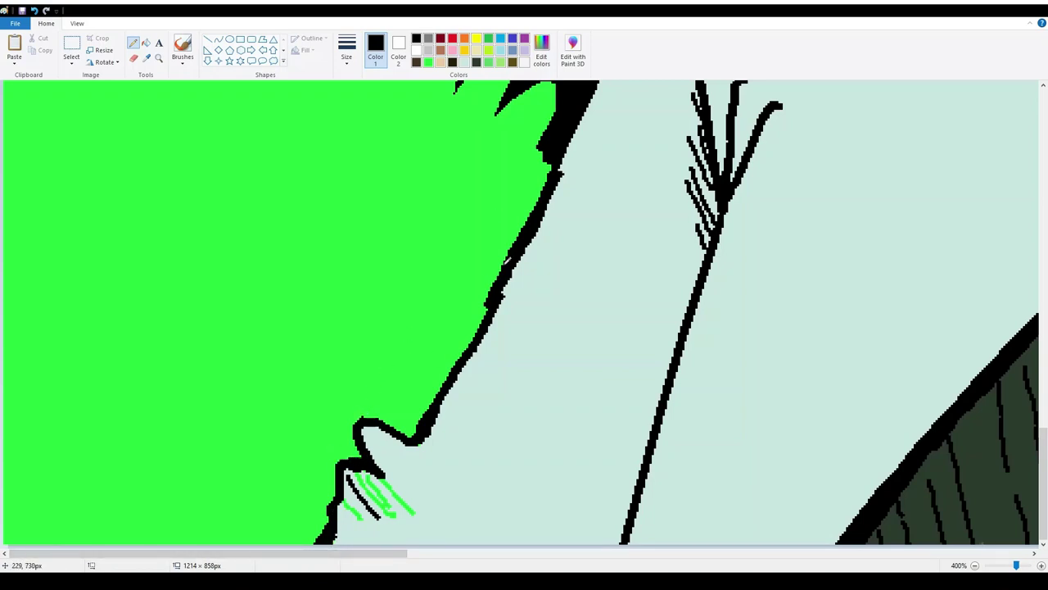
{"action": "mouse_move", "coordinate": [554, 176]}
{"action": "left_mouse_down"}
{"action": "mouse_move", "coordinate": [524, 256]}
{"action": "mouse_move", "coordinate": [470, 352]}
{"action": "left_mouse_up"}
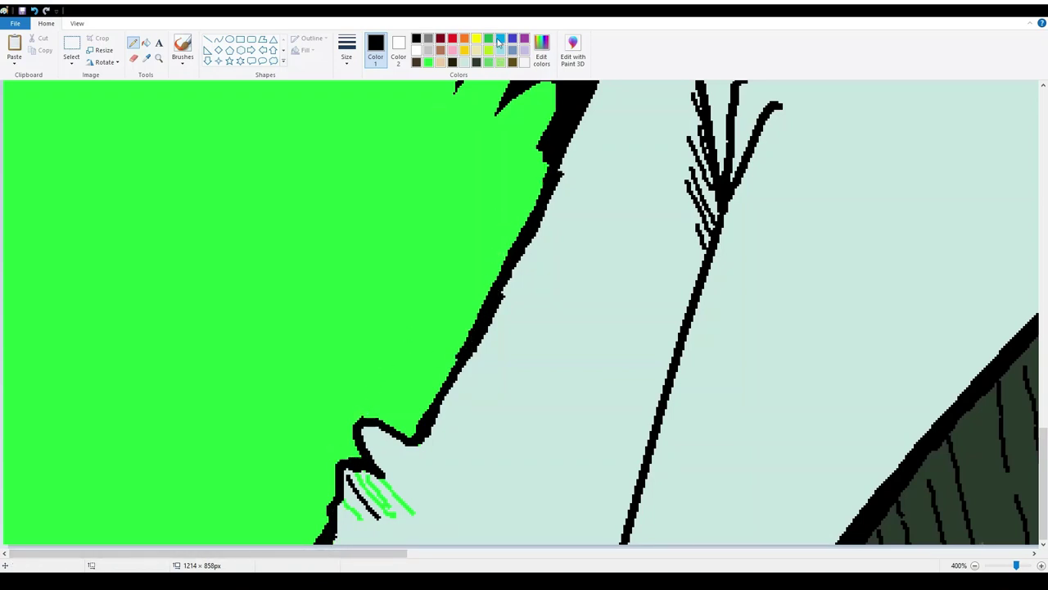
Step: Cover the green remnants and hatch marks at the left sleeve's cuff fold with the shirt's pale blue-green
{"action": "mouse_move", "coordinate": [356, 465]}
{"action": "left_mouse_down"}
{"action": "mouse_move", "coordinate": [406, 515]}
{"action": "mouse_move", "coordinate": [392, 502]}
{"action": "mouse_move", "coordinate": [427, 514]}
{"action": "mouse_move", "coordinate": [357, 513]}
{"action": "mouse_move", "coordinate": [371, 520]}
{"action": "mouse_move", "coordinate": [344, 498]}
{"action": "mouse_move", "coordinate": [362, 511]}
{"action": "mouse_move", "coordinate": [398, 506]}
{"action": "left_mouse_up"}
{"action": "left_click", "coordinate": [464, 62]}
{"action": "mouse_move", "coordinate": [362, 470]}
{"action": "left_mouse_down"}
{"action": "mouse_move", "coordinate": [404, 511]}
{"action": "mouse_move", "coordinate": [396, 520]}
{"action": "mouse_move", "coordinate": [407, 507]}
{"action": "left_mouse_up"}
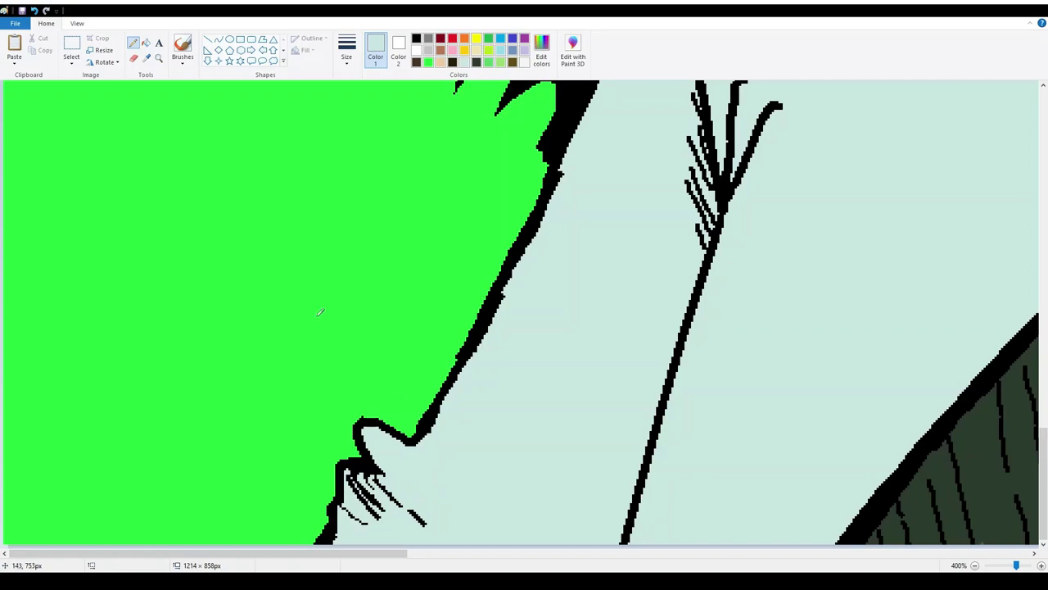
{"action": "mouse_move", "coordinate": [366, 478]}
{"action": "left_mouse_down"}
{"action": "mouse_move", "coordinate": [429, 524]}
{"action": "mouse_move", "coordinate": [356, 468]}
{"action": "mouse_move", "coordinate": [360, 510]}
{"action": "mouse_move", "coordinate": [344, 505]}
{"action": "mouse_move", "coordinate": [369, 524]}
{"action": "mouse_move", "coordinate": [379, 512]}
{"action": "mouse_move", "coordinate": [348, 505]}
{"action": "left_mouse_up"}
Step: Redraw the cuff fold's black outline and paint over the stray black specks inside it with the shirt colour
{"action": "left_click", "coordinate": [416, 38]}
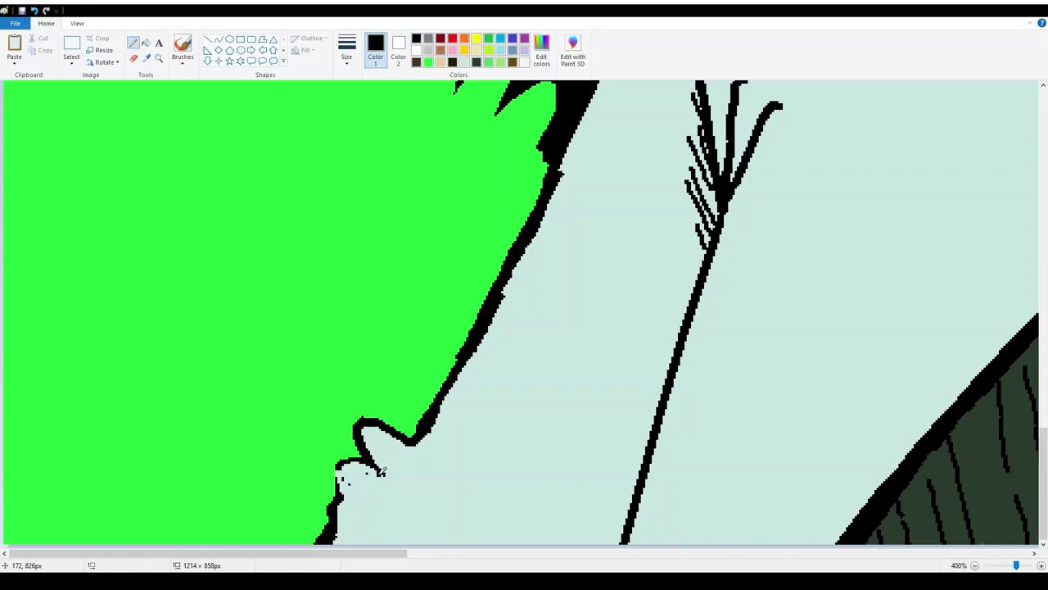
{"action": "left_click_drag", "start_coordinate": [366, 462], "coordinate": [347, 511]}
{"action": "left_click_drag", "start_coordinate": [339, 477], "coordinate": [342, 495]}
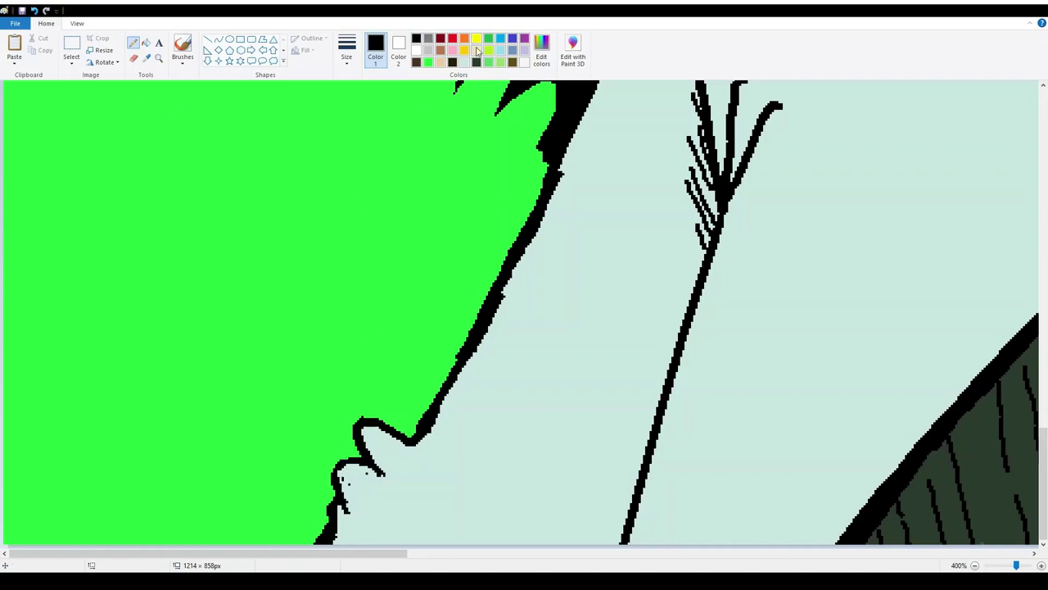
{"action": "left_click", "coordinate": [464, 62]}
{"action": "left_click", "coordinate": [349, 483]}
{"action": "left_click", "coordinate": [366, 473]}
Step: Add short black hatching strokes to the fold at the left sleeve's cuff
{"action": "left_click", "coordinate": [975, 565]}
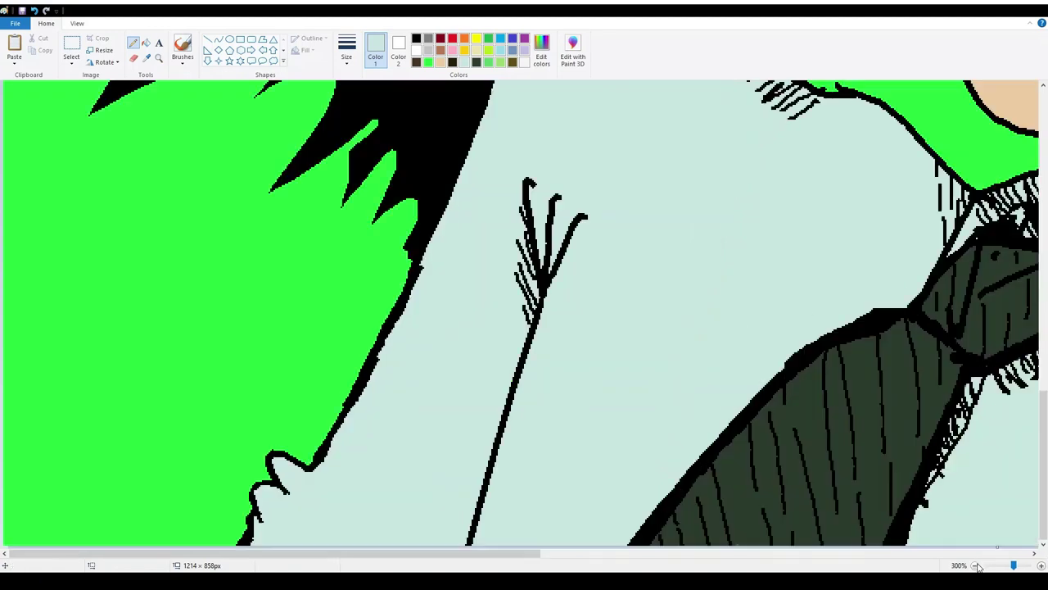
{"action": "left_click", "coordinate": [974, 565]}
{"action": "left_click", "coordinate": [975, 565]}
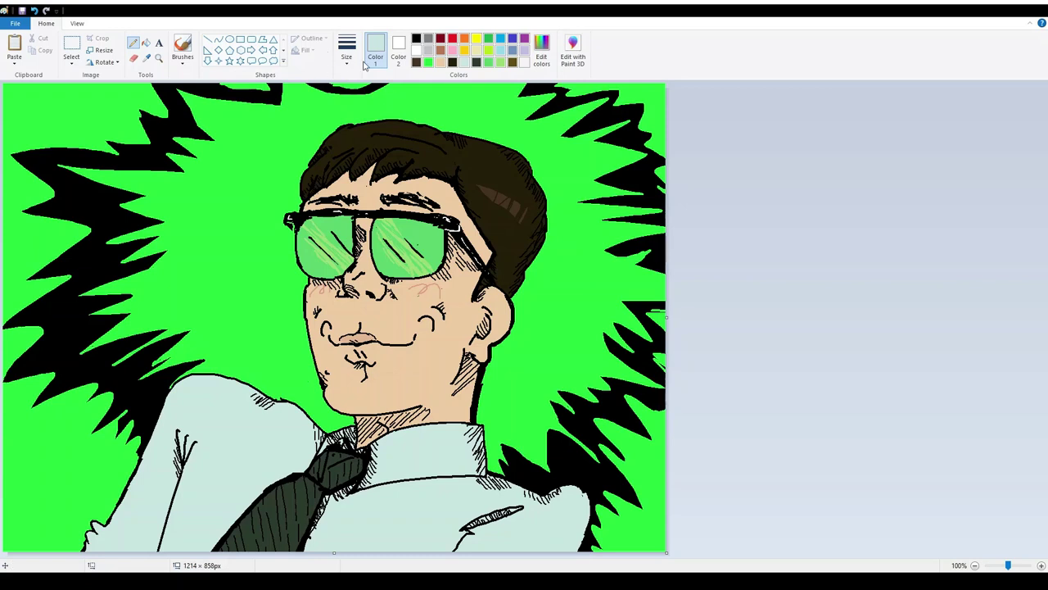
{"action": "left_click", "coordinate": [416, 39]}
{"action": "left_click_drag", "start_coordinate": [104, 521], "coordinate": [90, 545]}
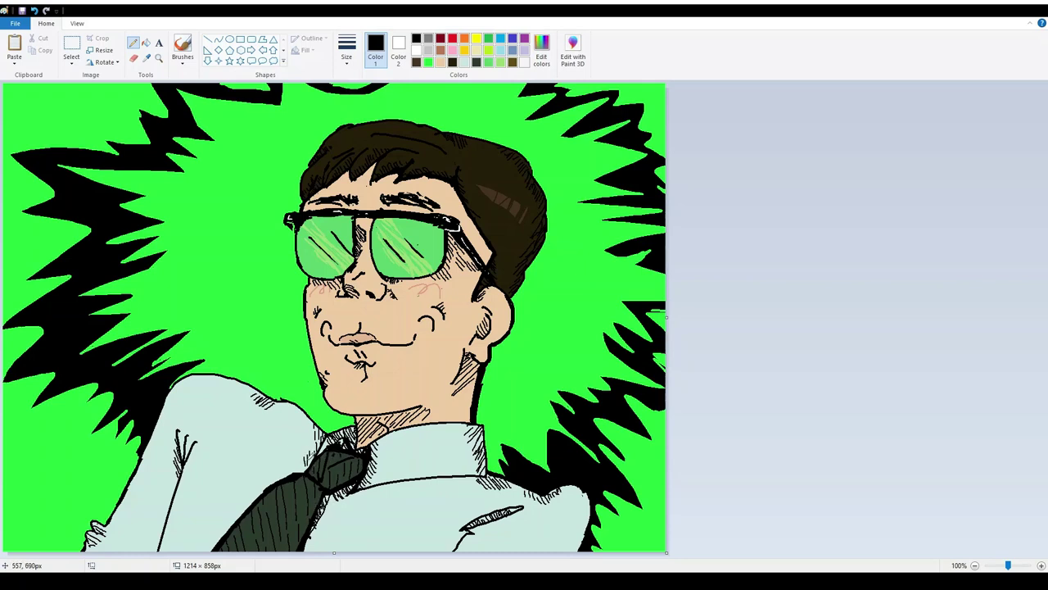
Step: Try a jagged black line and large handwritten letters in the green area around the head, and undo them
{"action": "mouse_move", "coordinate": [290, 160]}
{"action": "left_mouse_down"}
{"action": "mouse_move", "coordinate": [204, 168]}
{"action": "mouse_move", "coordinate": [275, 354]}
{"action": "mouse_move", "coordinate": [308, 379]}
{"action": "left_mouse_up"}
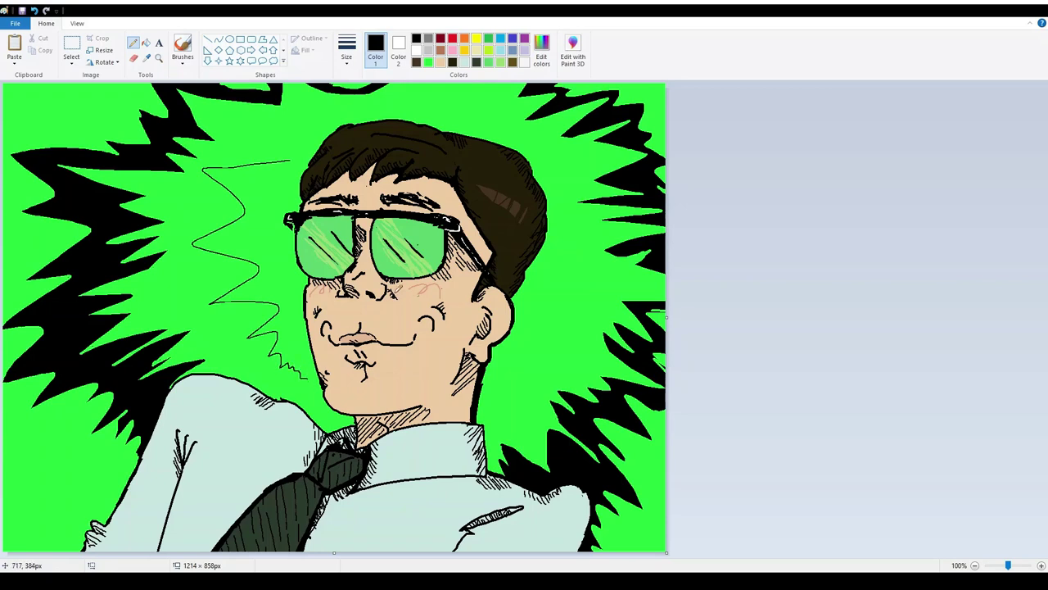
{"action": "key", "text": "ctrl+z"}
{"action": "mouse_move", "coordinate": [197, 224]}
{"action": "left_mouse_down"}
{"action": "mouse_move", "coordinate": [221, 336]}
{"action": "mouse_move", "coordinate": [283, 318]}
{"action": "left_mouse_up"}
{"action": "left_click_drag", "start_coordinate": [259, 261], "coordinate": [274, 254]}
{"action": "left_click_drag", "start_coordinate": [247, 292], "coordinate": [265, 285]}
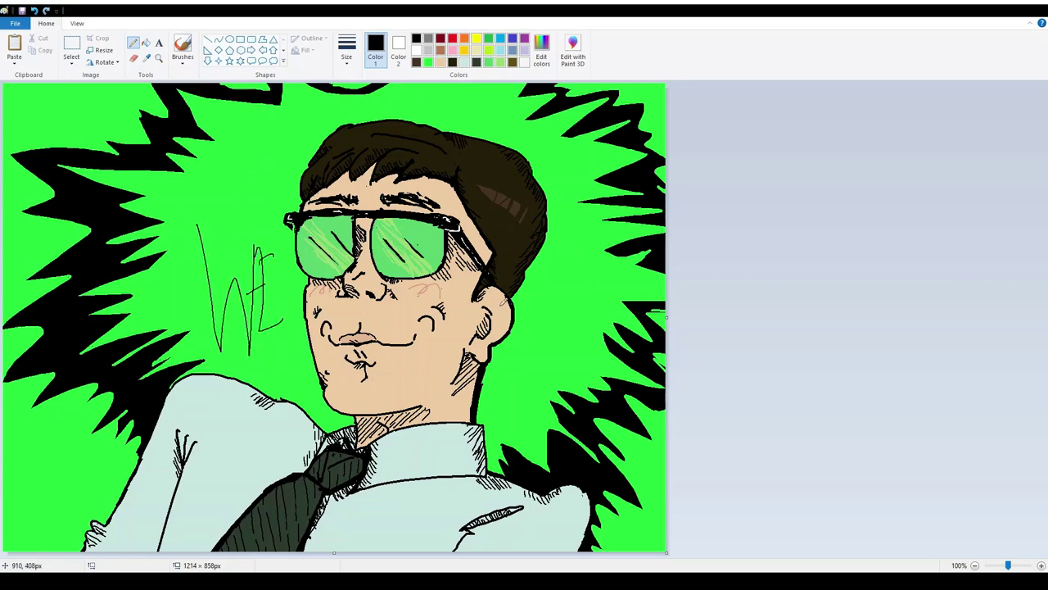
{"action": "left_click_drag", "start_coordinate": [538, 288], "coordinate": [484, 399]}
{"action": "left_click_drag", "start_coordinate": [546, 391], "coordinate": [551, 357]}
{"action": "key", "text": "ctrl+z"}
{"action": "key", "text": "ctrl+z"}
{"action": "key", "text": "ctrl+z"}
{"action": "key", "text": "ctrl+z"}
{"action": "key", "text": "ctrl+z"}
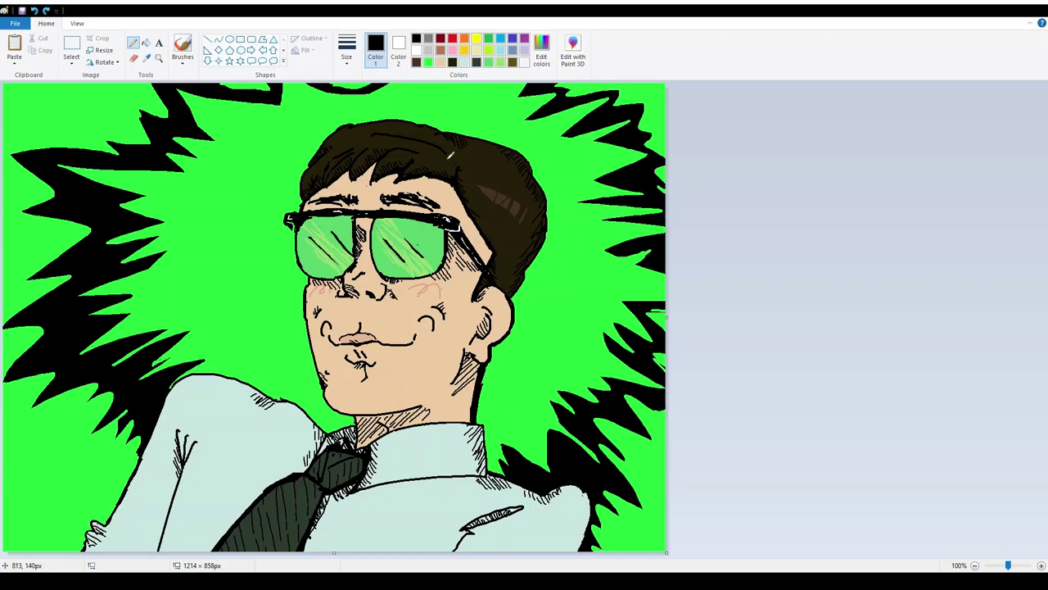
Step: Sign the drawing with the artist's handle in small black handwriting along the left shoulder's upper edge
{"action": "left_click", "coordinate": [427, 63]}
{"action": "left_click", "coordinate": [477, 61]}
{"action": "left_click", "coordinate": [417, 38]}
{"action": "left_click", "coordinate": [1042, 565]}
{"action": "left_click", "coordinate": [1042, 565]}
{"action": "scroll", "coordinate": [819, 308], "scroll_direction": "down", "scroll_amount": 5}
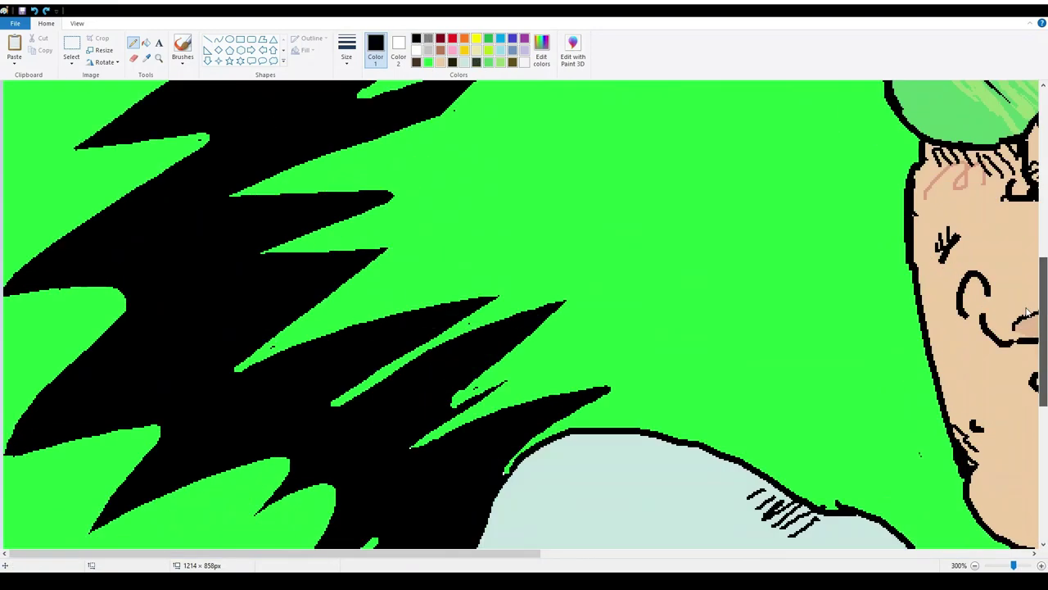
{"action": "mouse_move", "coordinate": [819, 308]}
{"action": "left_mouse_down"}
{"action": "mouse_move", "coordinate": [896, 321]}
{"action": "mouse_move", "coordinate": [887, 324]}
{"action": "mouse_move", "coordinate": [917, 365]}
{"action": "left_mouse_up"}
{"action": "left_click_drag", "start_coordinate": [921, 369], "coordinate": [952, 364]}
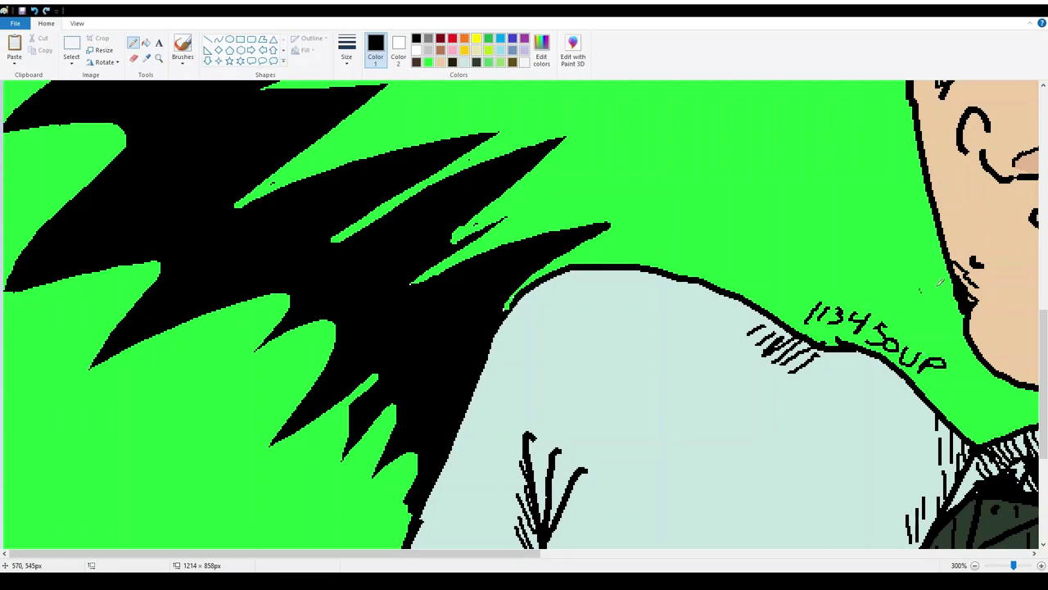
Step: Touch up the small spikes above the left shoulder with short green and black strokes
{"action": "left_click", "coordinate": [428, 63]}
{"action": "left_click_drag", "start_coordinate": [412, 284], "coordinate": [418, 278]}
{"action": "left_click", "coordinate": [416, 39]}
{"action": "mouse_move", "coordinate": [450, 247]}
{"action": "left_mouse_down"}
{"action": "mouse_move", "coordinate": [506, 217]}
{"action": "mouse_move", "coordinate": [457, 235]}
{"action": "left_mouse_up"}
{"action": "left_click", "coordinate": [974, 565]}
{"action": "left_click", "coordinate": [974, 565]}
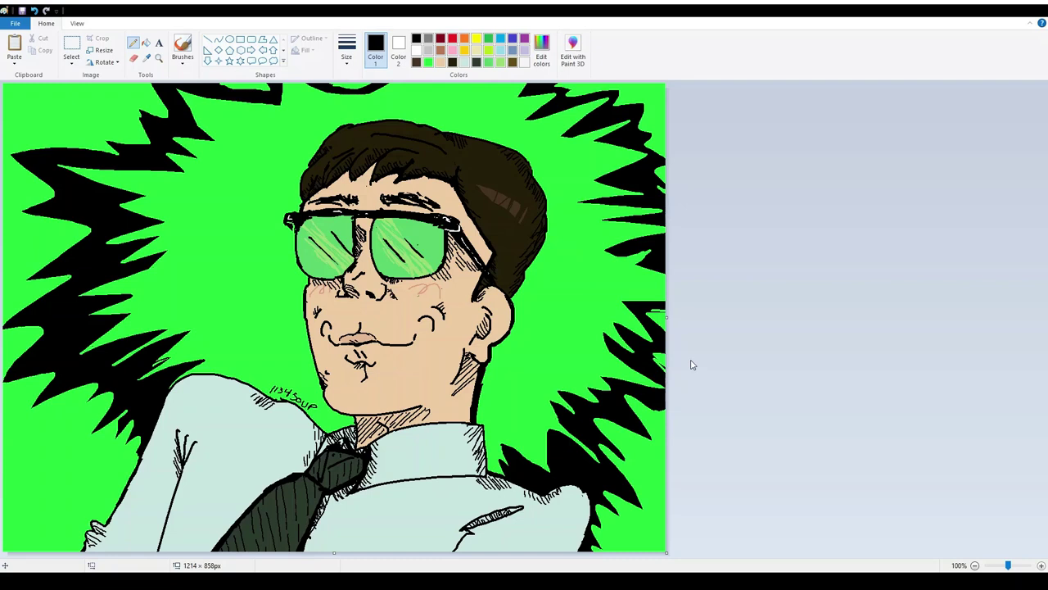
Step: Try a small rectangle in the drawing's top-left corner and undo it
{"action": "left_click", "coordinate": [240, 40]}
{"action": "left_click_drag", "start_coordinate": [44, 108], "coordinate": [3, 82]}
{"action": "left_click", "coordinate": [92, 101]}
{"action": "key", "text": "ctrl+z"}
{"action": "key", "text": "ctrl+z"}
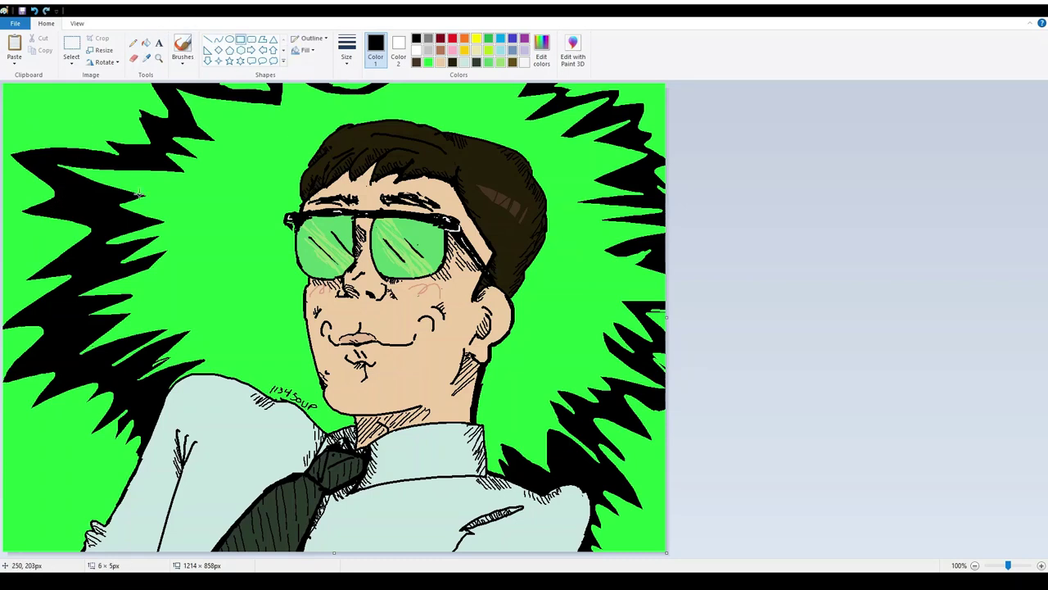
Step: Try a speech bubble left of the glasses, using a white rectangle of about 126 × 154 px and a polygon tail
{"action": "left_click_drag", "start_coordinate": [188, 203], "coordinate": [257, 286]}
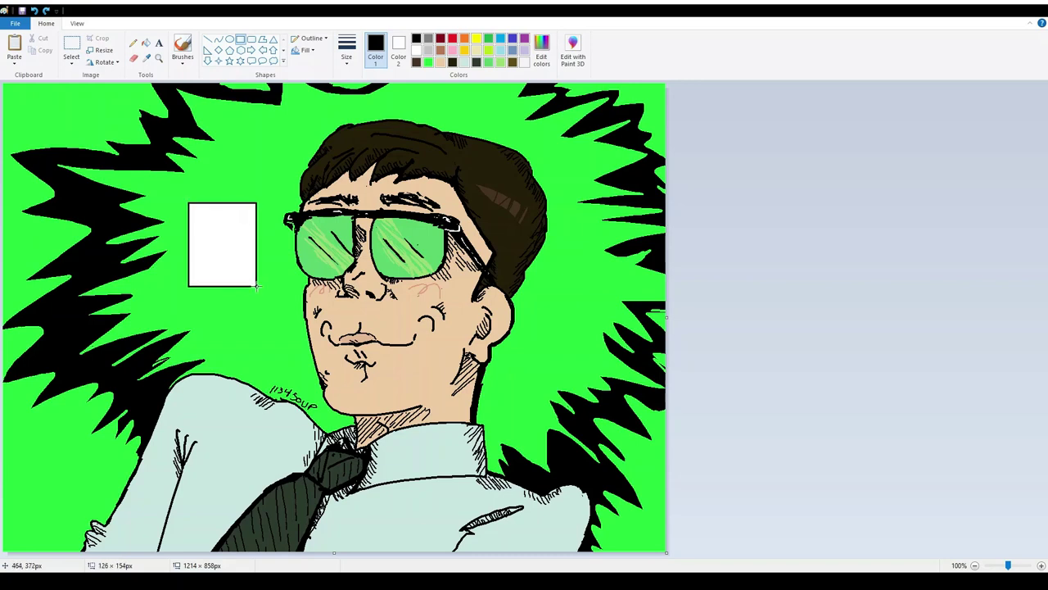
{"action": "left_click", "coordinate": [262, 39]}
{"action": "left_click_drag", "start_coordinate": [233, 288], "coordinate": [274, 315]}
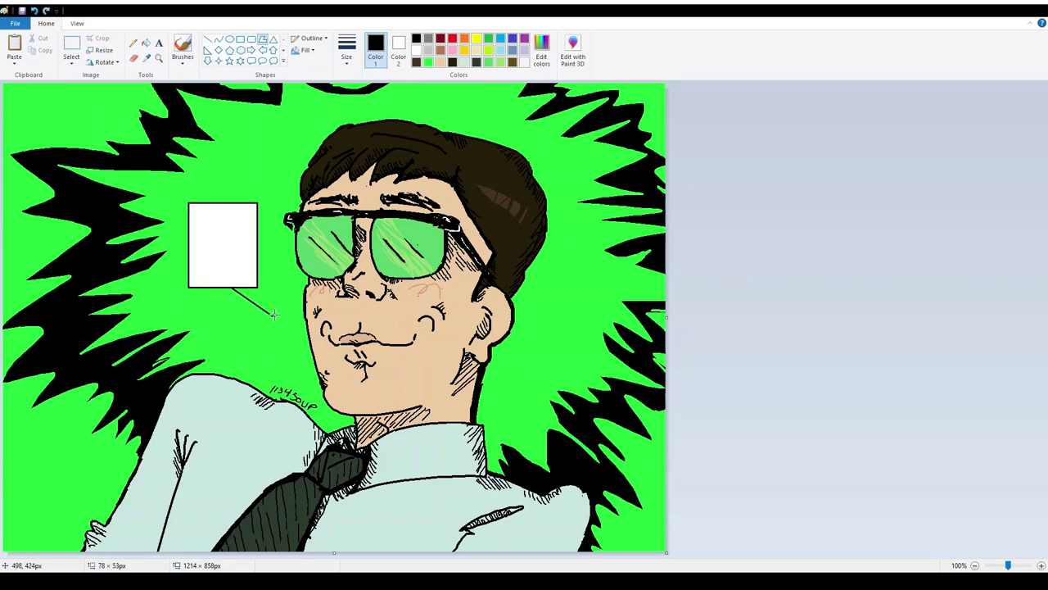
{"action": "double_click", "coordinate": [259, 206]}
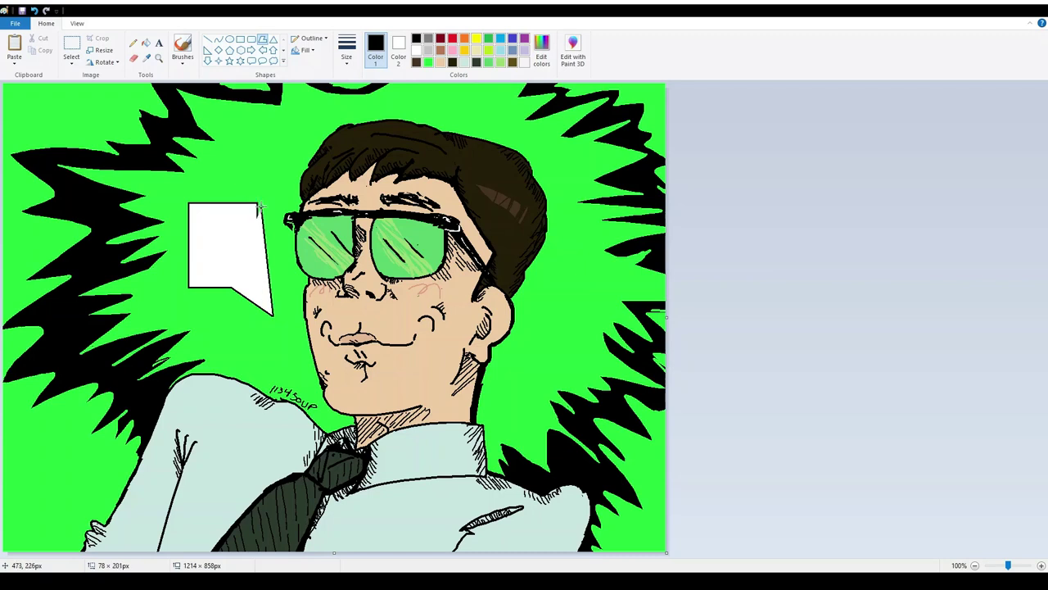
{"action": "left_click_drag", "start_coordinate": [260, 206], "coordinate": [257, 204]}
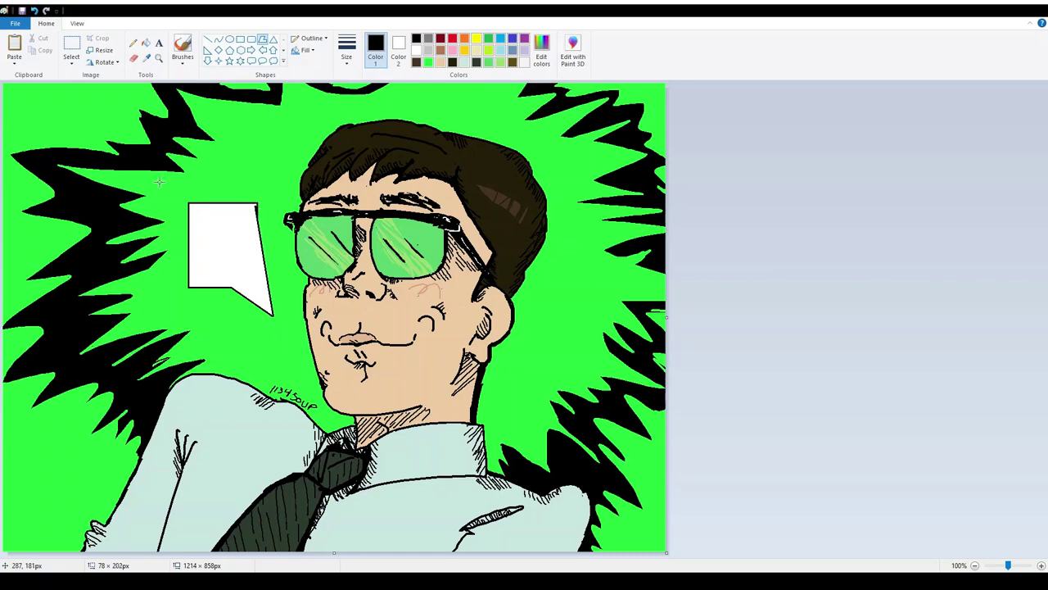
{"action": "left_click", "coordinate": [133, 42]}
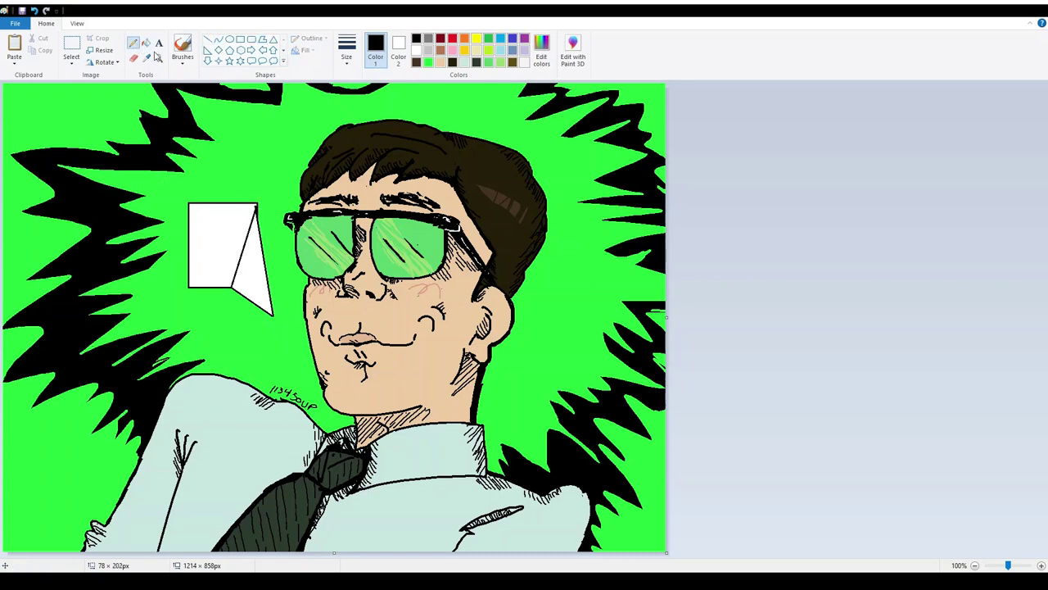
Step: Try handwritten black lettering in and around the speech bubble, and undo it together with the bubble
{"action": "left_click_drag", "start_coordinate": [197, 218], "coordinate": [209, 224]}
{"action": "key", "text": "ctrl+z"}
{"action": "left_click_drag", "start_coordinate": [210, 223], "coordinate": [217, 223]}
{"action": "mouse_move", "coordinate": [223, 216]}
{"action": "left_mouse_down"}
{"action": "mouse_move", "coordinate": [208, 227]}
{"action": "mouse_move", "coordinate": [213, 250]}
{"action": "left_mouse_up"}
{"action": "key", "text": "ctrl+z"}
{"action": "key", "text": "ctrl+z"}
{"action": "key", "text": "ctrl+z"}
{"action": "key", "text": "ctrl+z"}
{"action": "key", "text": "ctrl+z"}
{"action": "left_click_drag", "start_coordinate": [225, 243], "coordinate": [226, 250]}
{"action": "mouse_move", "coordinate": [232, 238]}
{"action": "left_mouse_down"}
{"action": "mouse_move", "coordinate": [234, 250]}
{"action": "mouse_move", "coordinate": [244, 242]}
{"action": "left_mouse_up"}
{"action": "left_click_drag", "start_coordinate": [251, 249], "coordinate": [257, 242]}
{"action": "mouse_move", "coordinate": [262, 234]}
{"action": "left_mouse_down"}
{"action": "mouse_move", "coordinate": [264, 251]}
{"action": "mouse_move", "coordinate": [283, 254]}
{"action": "mouse_move", "coordinate": [279, 297]}
{"action": "left_mouse_up"}
{"action": "key", "text": "ctrl+z"}
{"action": "key", "text": "ctrl+z"}
{"action": "key", "text": "ctrl+z"}
{"action": "key", "text": "ctrl+z"}
{"action": "key", "text": "ctrl+z"}
{"action": "key", "text": "ctrl+z"}
{"action": "key", "text": "ctrl+z"}
{"action": "key", "text": "ctrl+z"}
{"action": "key", "text": "ctrl+z"}
{"action": "key", "text": "ctrl+z"}
{"action": "left_click_drag", "start_coordinate": [247, 313], "coordinate": [262, 320]}
{"action": "key", "text": "ctrl+z"}
{"action": "key", "text": "ctrl+z"}
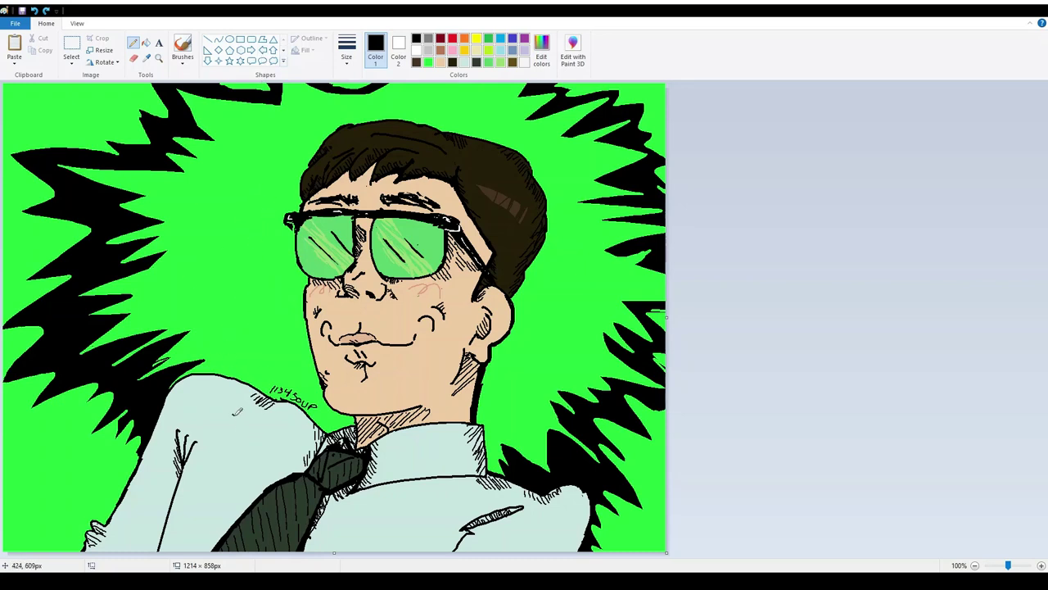
Step: Try a few small black strokes on the shirt's left shoulder and undo them
{"action": "left_click_drag", "start_coordinate": [234, 414], "coordinate": [235, 425]}
{"action": "mouse_move", "coordinate": [229, 427]}
{"action": "left_mouse_down"}
{"action": "mouse_move", "coordinate": [238, 425]}
{"action": "mouse_move", "coordinate": [232, 444]}
{"action": "left_mouse_up"}
{"action": "left_click_drag", "start_coordinate": [232, 445], "coordinate": [239, 444]}
{"action": "mouse_move", "coordinate": [238, 454]}
{"action": "left_mouse_down"}
{"action": "mouse_move", "coordinate": [235, 445]}
{"action": "mouse_move", "coordinate": [246, 457]}
{"action": "mouse_move", "coordinate": [239, 439]}
{"action": "left_mouse_up"}
{"action": "key", "text": "ctrl+z"}
{"action": "key", "text": "ctrl+z"}
{"action": "key", "text": "ctrl+z"}
{"action": "key", "text": "ctrl+z"}
Step: Sketch a bolt-like rod and disc in black left of the face, with a matching disc behind the ear
{"action": "left_click_drag", "start_coordinate": [203, 267], "coordinate": [277, 270]}
{"action": "mouse_move", "coordinate": [269, 277]}
{"action": "left_mouse_down"}
{"action": "mouse_move", "coordinate": [216, 284]}
{"action": "mouse_move", "coordinate": [259, 269]}
{"action": "mouse_move", "coordinate": [259, 301]}
{"action": "left_mouse_up"}
{"action": "key", "text": "ctrl+z"}
{"action": "key", "text": "ctrl+z"}
{"action": "left_click_drag", "start_coordinate": [263, 253], "coordinate": [291, 256]}
{"action": "left_click_drag", "start_coordinate": [262, 307], "coordinate": [290, 309]}
{"action": "mouse_move", "coordinate": [531, 275]}
{"action": "left_mouse_down"}
{"action": "mouse_move", "coordinate": [520, 299]}
{"action": "mouse_move", "coordinate": [547, 294]}
{"action": "mouse_move", "coordinate": [556, 255]}
{"action": "mouse_move", "coordinate": [531, 332]}
{"action": "left_mouse_up"}
{"action": "key", "text": "ctrl+z"}
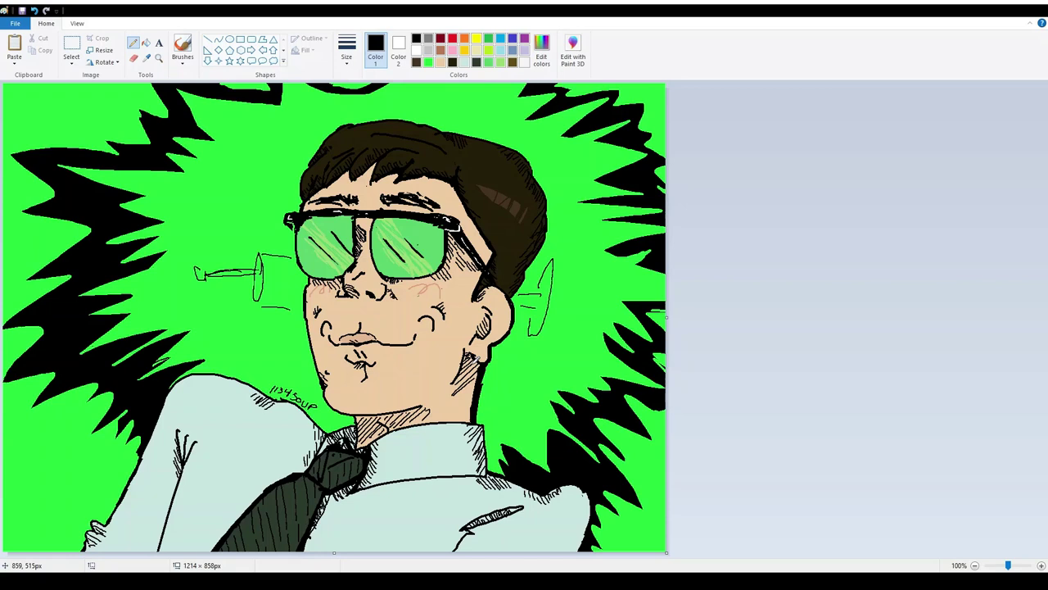
Step: Shade both ends of the bolt with black hatching and add short splayed strokes at the rod's tip
{"action": "mouse_move", "coordinate": [295, 258]}
{"action": "left_mouse_down"}
{"action": "mouse_move", "coordinate": [285, 297]}
{"action": "mouse_move", "coordinate": [302, 297]}
{"action": "left_mouse_up"}
{"action": "mouse_move", "coordinate": [205, 265]}
{"action": "left_mouse_down"}
{"action": "mouse_move", "coordinate": [206, 282]}
{"action": "mouse_move", "coordinate": [261, 270]}
{"action": "left_mouse_up"}
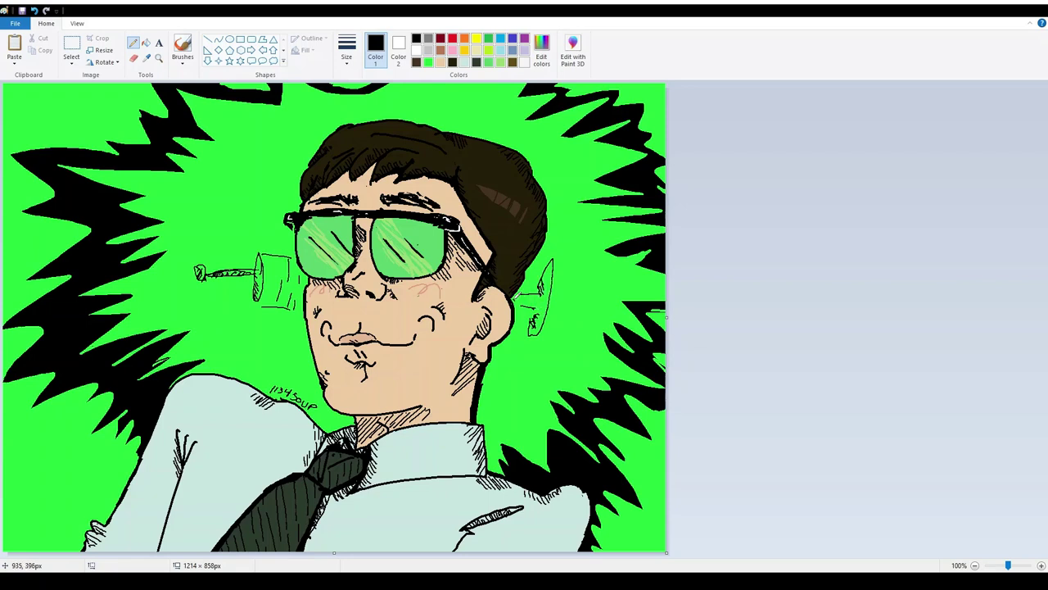
{"action": "left_click_drag", "start_coordinate": [520, 296], "coordinate": [532, 302]}
{"action": "mouse_move", "coordinate": [288, 308]}
{"action": "left_mouse_down"}
{"action": "mouse_move", "coordinate": [264, 309]}
{"action": "mouse_move", "coordinate": [286, 307]}
{"action": "left_mouse_up"}
{"action": "left_click_drag", "start_coordinate": [261, 253], "coordinate": [286, 254]}
{"action": "left_click_drag", "start_coordinate": [203, 268], "coordinate": [183, 277]}
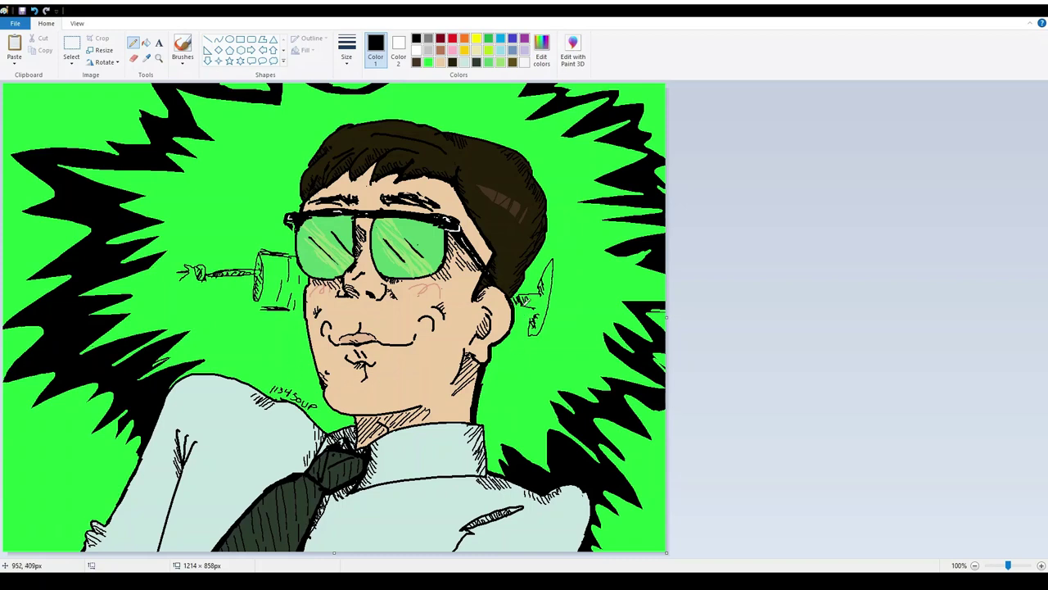
{"action": "left_click_drag", "start_coordinate": [524, 307], "coordinate": [531, 308]}
Step: Draw loose black contour lines around both ends of the bolt, left of the face and behind the ear
{"action": "left_click_drag", "start_coordinate": [213, 296], "coordinate": [288, 333]}
{"action": "mouse_move", "coordinate": [199, 248]}
{"action": "left_mouse_down"}
{"action": "mouse_move", "coordinate": [246, 248]}
{"action": "mouse_move", "coordinate": [289, 217]}
{"action": "left_mouse_up"}
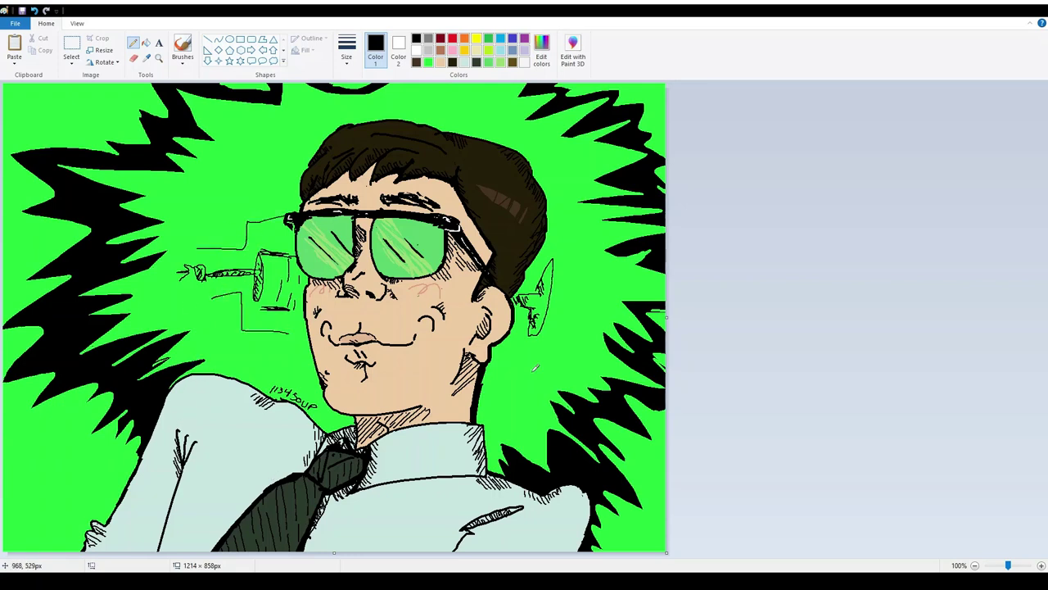
{"action": "mouse_move", "coordinate": [515, 344]}
{"action": "left_mouse_down"}
{"action": "mouse_move", "coordinate": [569, 293]}
{"action": "mouse_move", "coordinate": [556, 290]}
{"action": "left_mouse_up"}
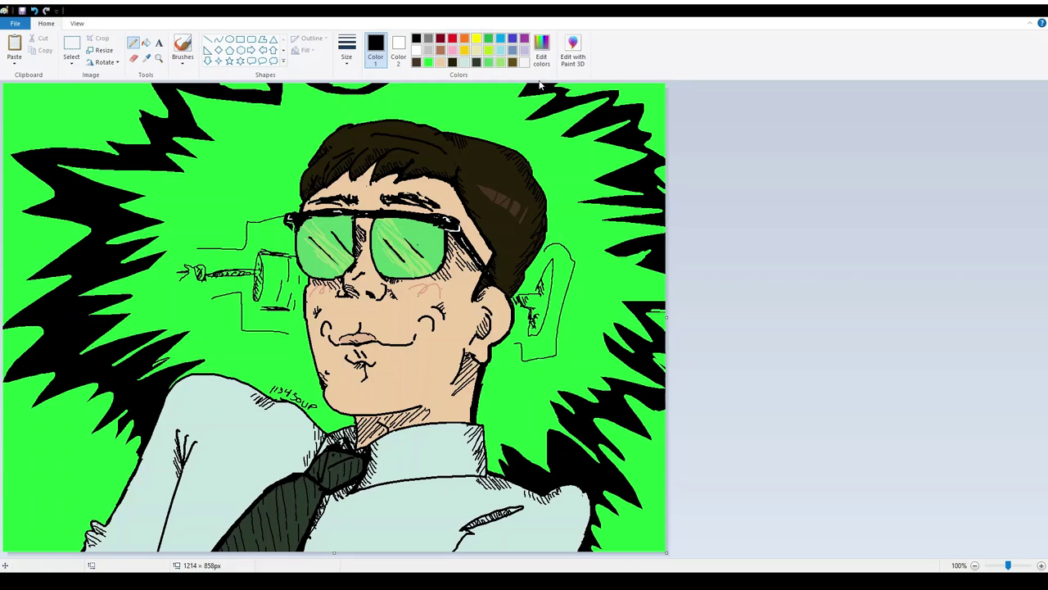
Step: Continue the loose black contour around the hair, above the left shoulder and down behind the neck
{"action": "mouse_move", "coordinate": [286, 334]}
{"action": "left_mouse_down"}
{"action": "mouse_move", "coordinate": [294, 381]}
{"action": "mouse_move", "coordinate": [228, 361]}
{"action": "left_mouse_up"}
{"action": "left_click_drag", "start_coordinate": [284, 209], "coordinate": [306, 131]}
{"action": "mouse_move", "coordinate": [316, 122]}
{"action": "left_mouse_down"}
{"action": "mouse_move", "coordinate": [469, 114]}
{"action": "mouse_move", "coordinate": [565, 154]}
{"action": "mouse_move", "coordinate": [563, 223]}
{"action": "left_mouse_up"}
{"action": "left_click_drag", "start_coordinate": [511, 353], "coordinate": [500, 443]}
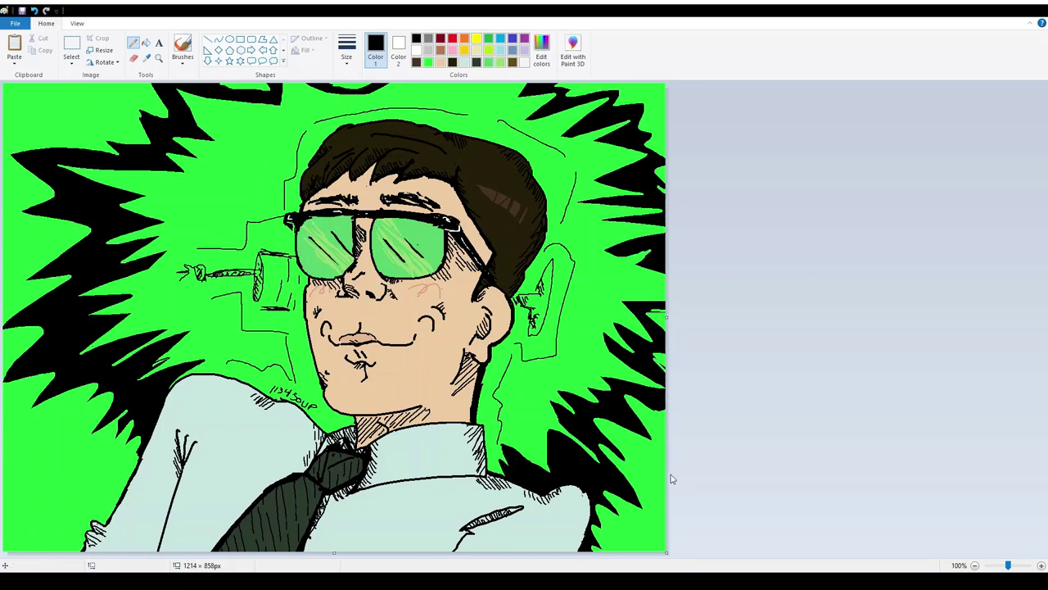
Step: Continue the contour around the shirt with black lines beside the sleeves and green lines over the black background at the shoulders
{"action": "left_click_drag", "start_coordinate": [128, 456], "coordinate": [73, 550]}
{"action": "left_click", "coordinate": [428, 62]}
{"action": "left_click_drag", "start_coordinate": [147, 423], "coordinate": [159, 397]}
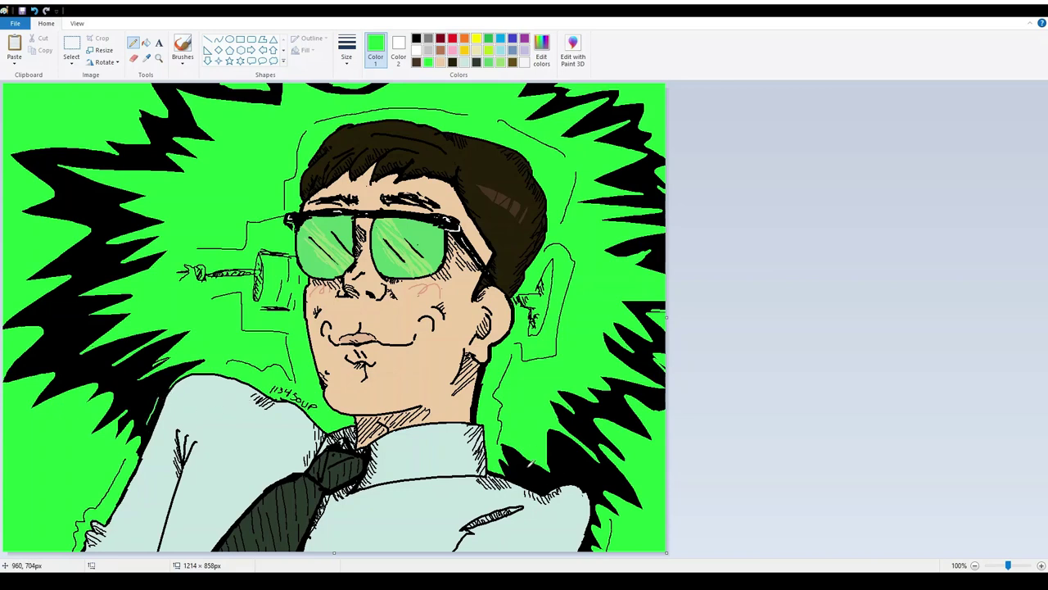
{"action": "mouse_move", "coordinate": [515, 476]}
{"action": "left_mouse_down"}
{"action": "mouse_move", "coordinate": [586, 477]}
{"action": "mouse_move", "coordinate": [596, 491]}
{"action": "left_mouse_up"}
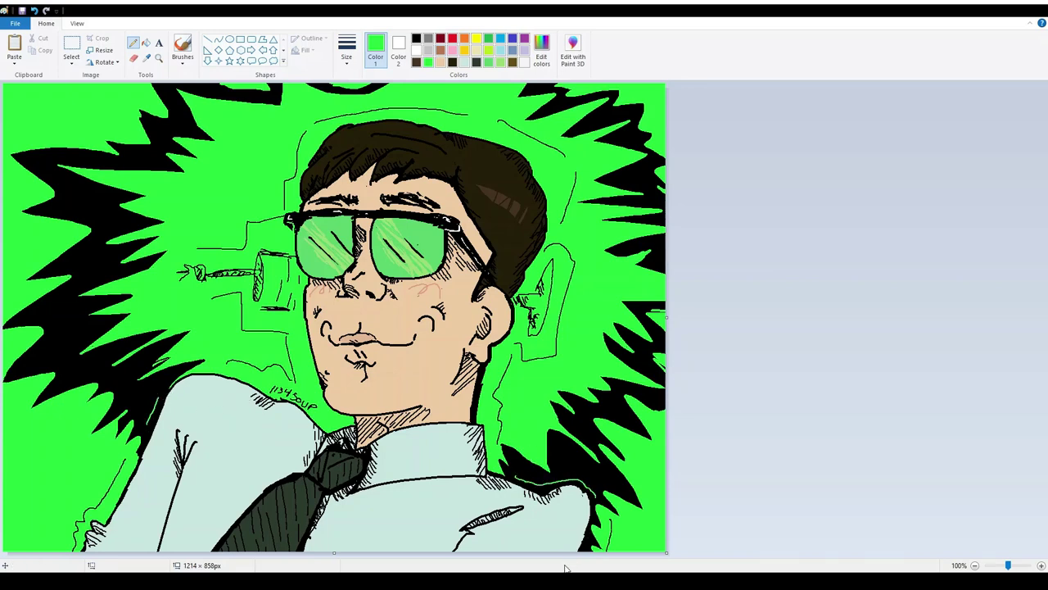